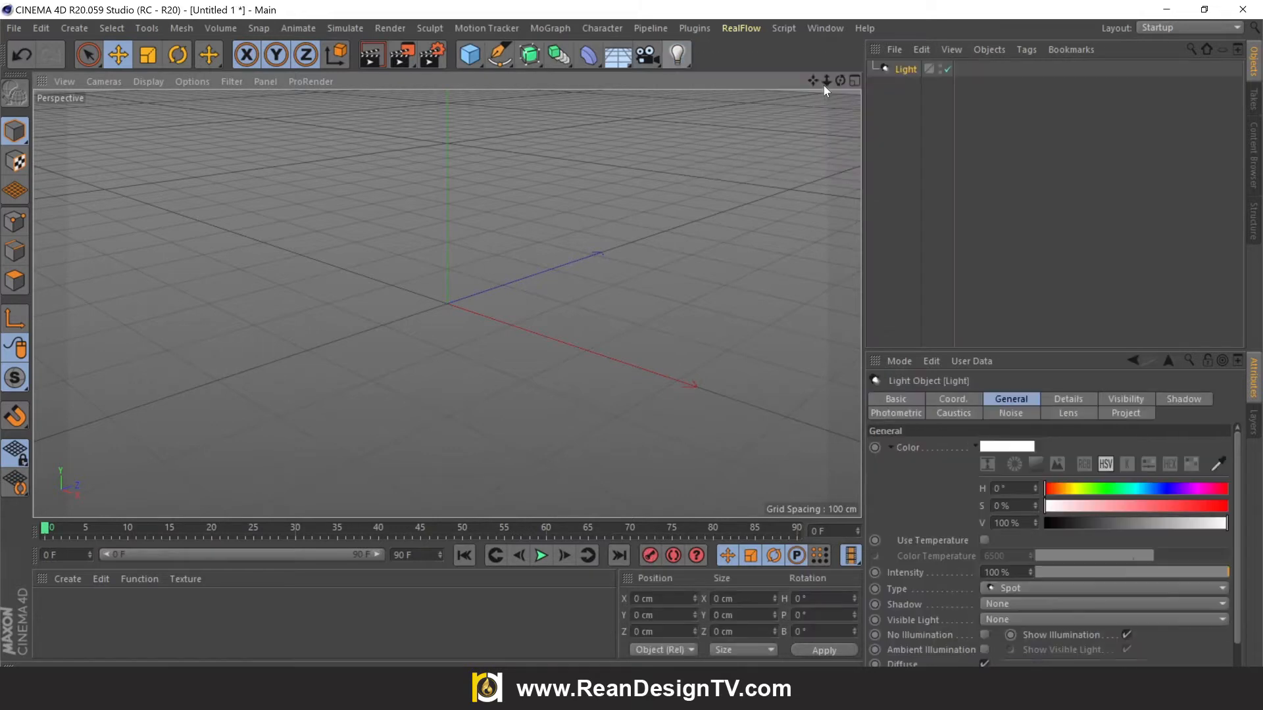
Rotate the spot light to point straight down by setting its pitch rotation to -90°.
click(960, 401)
drag(1162, 465, 1123, 465)
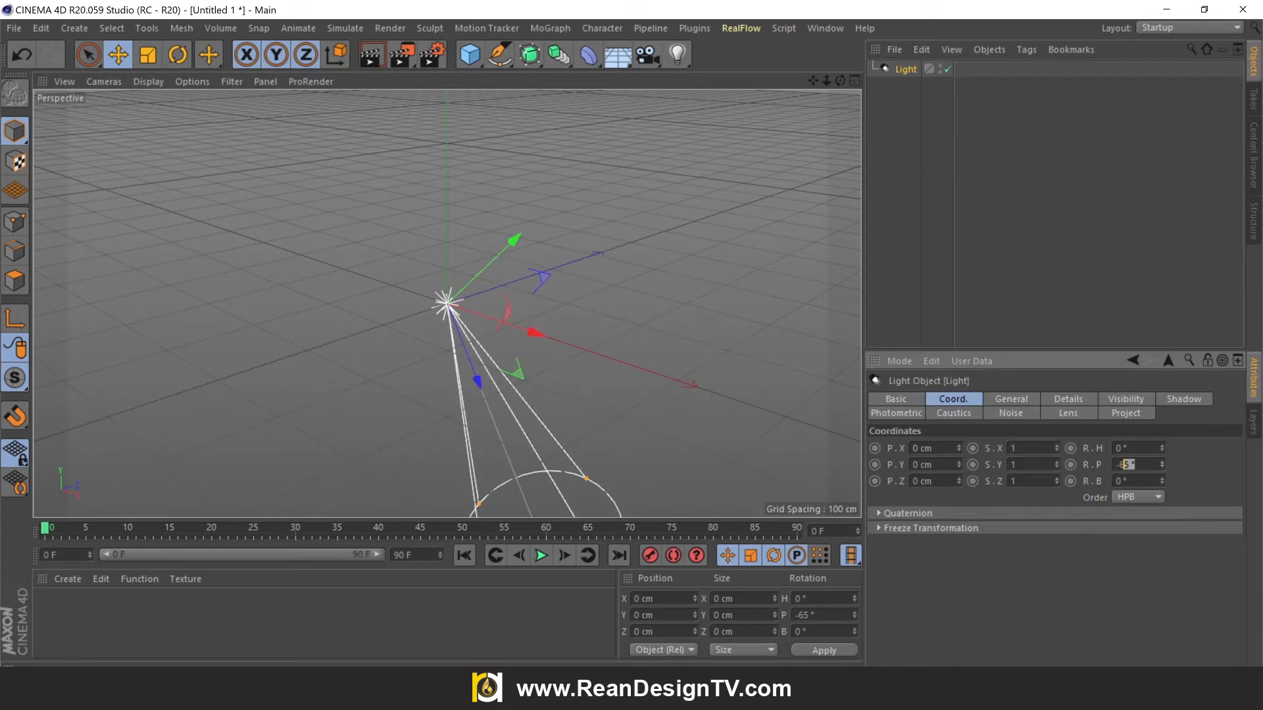
key(BackSpace)
key(BackSpace)
text(90)
key(Return)
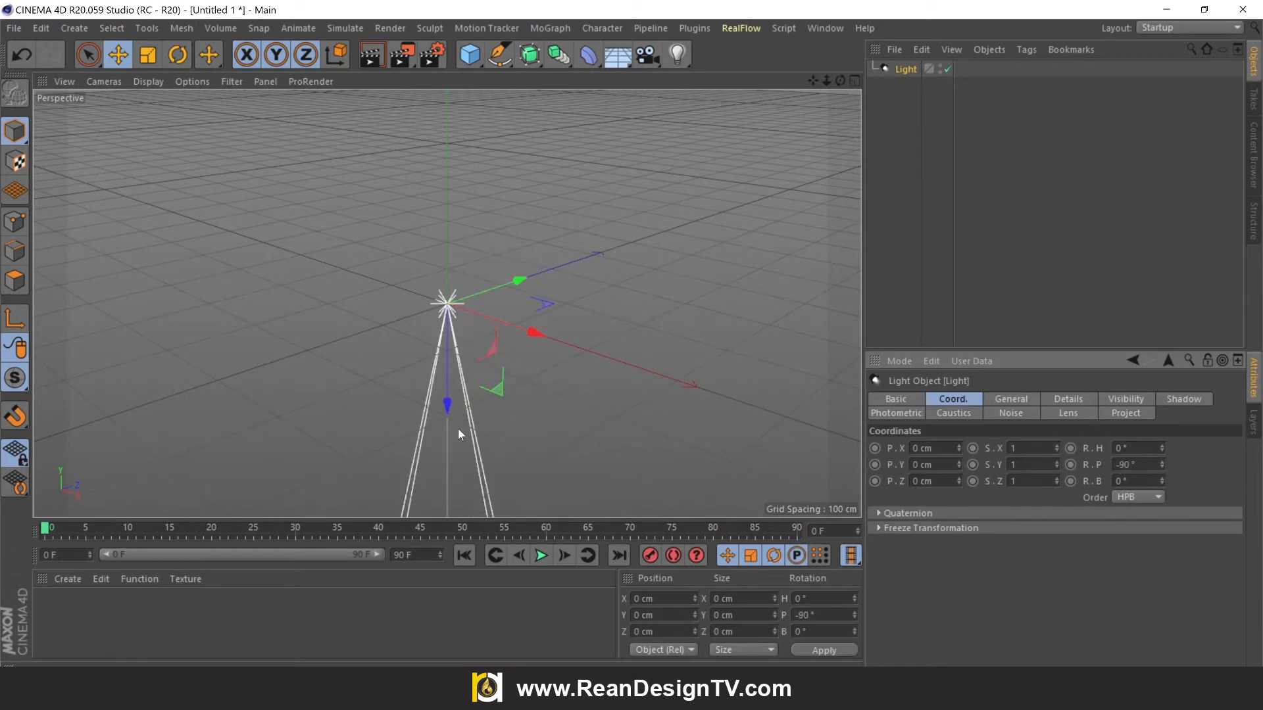
Raise the spot light to about 598 cm on the Y axis and widen its cone.
drag(450, 412, 450, 105)
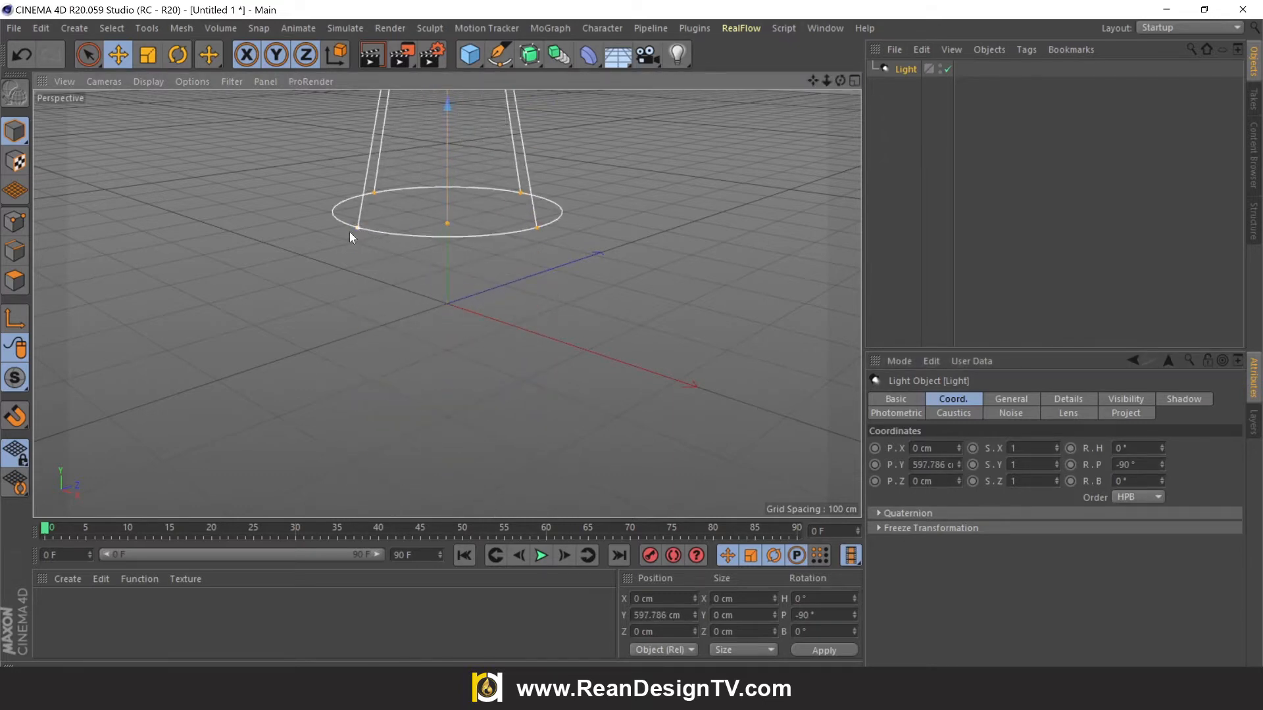
drag(349, 232, 69, 328)
mouse_move(813, 81)
mouse_down()
mouse_move(841, 80)
mouse_move(818, 88)
mouse_up()
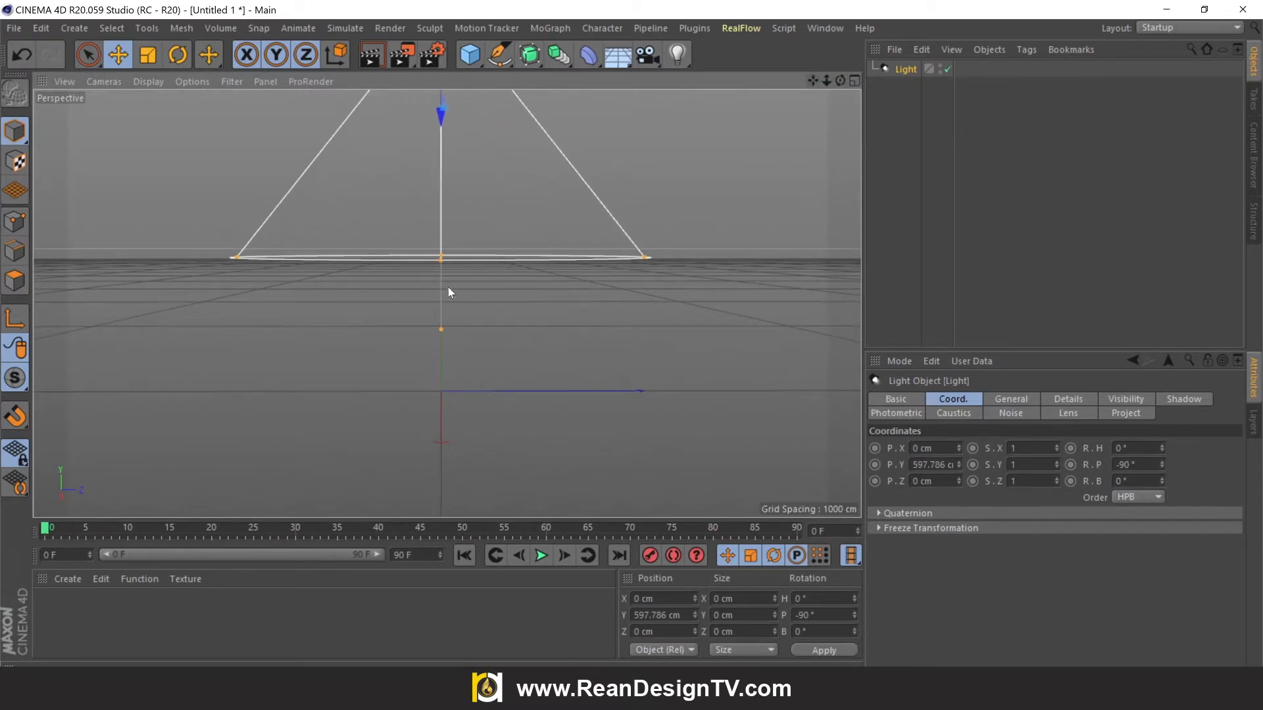
drag(645, 254, 667, 254)
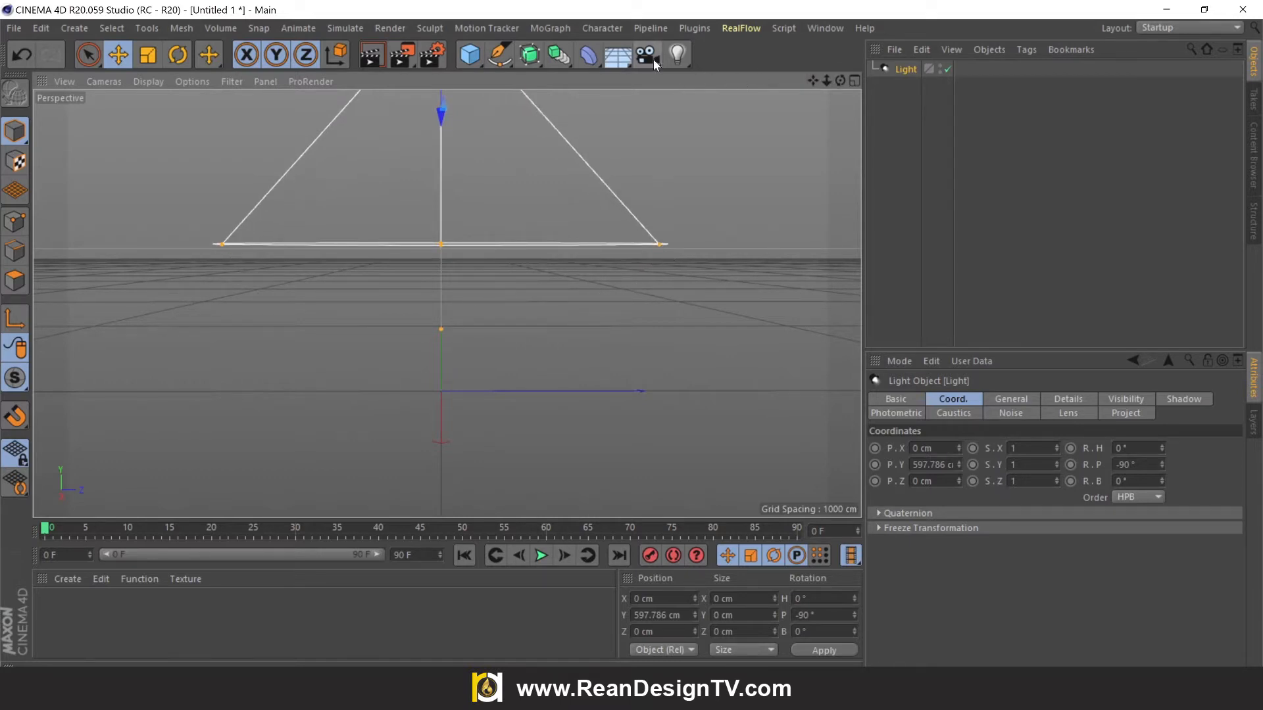
Add a camera from the current view and lock its position and angle with a Protection tag.
drag(653, 59, 681, 79)
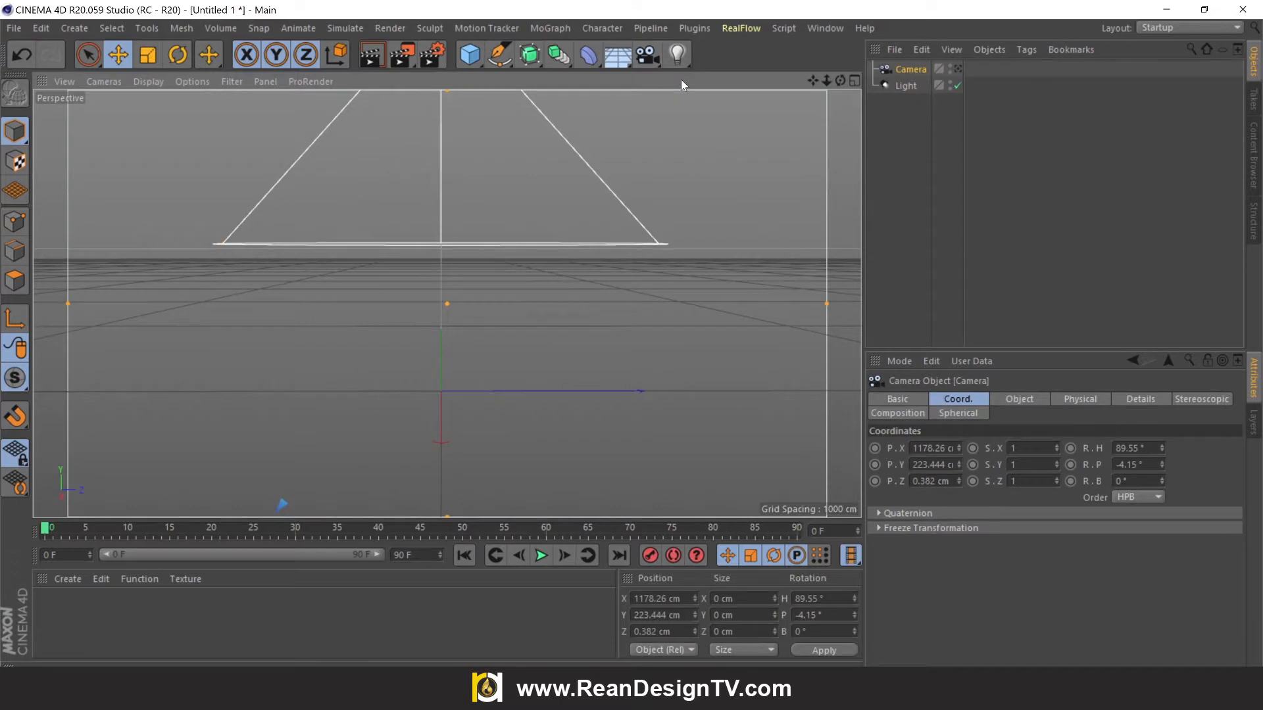
right_click(925, 68)
mouse_move(1042, 19)
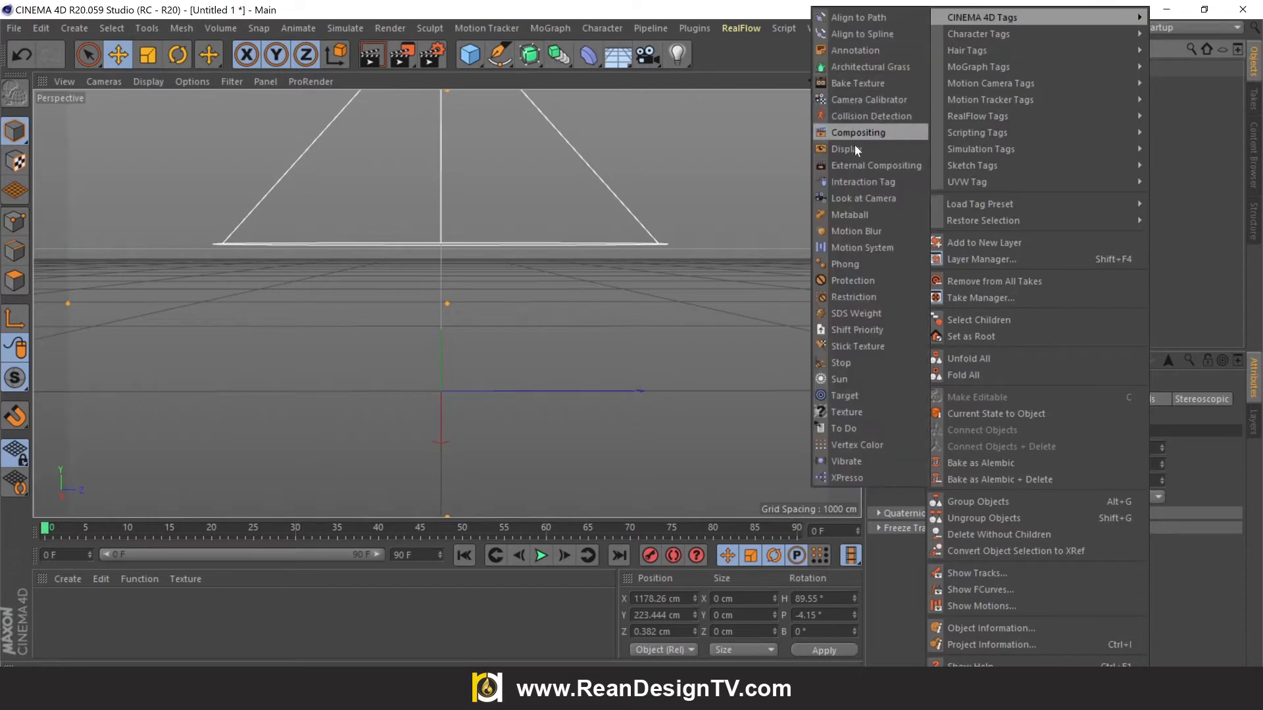
click(850, 279)
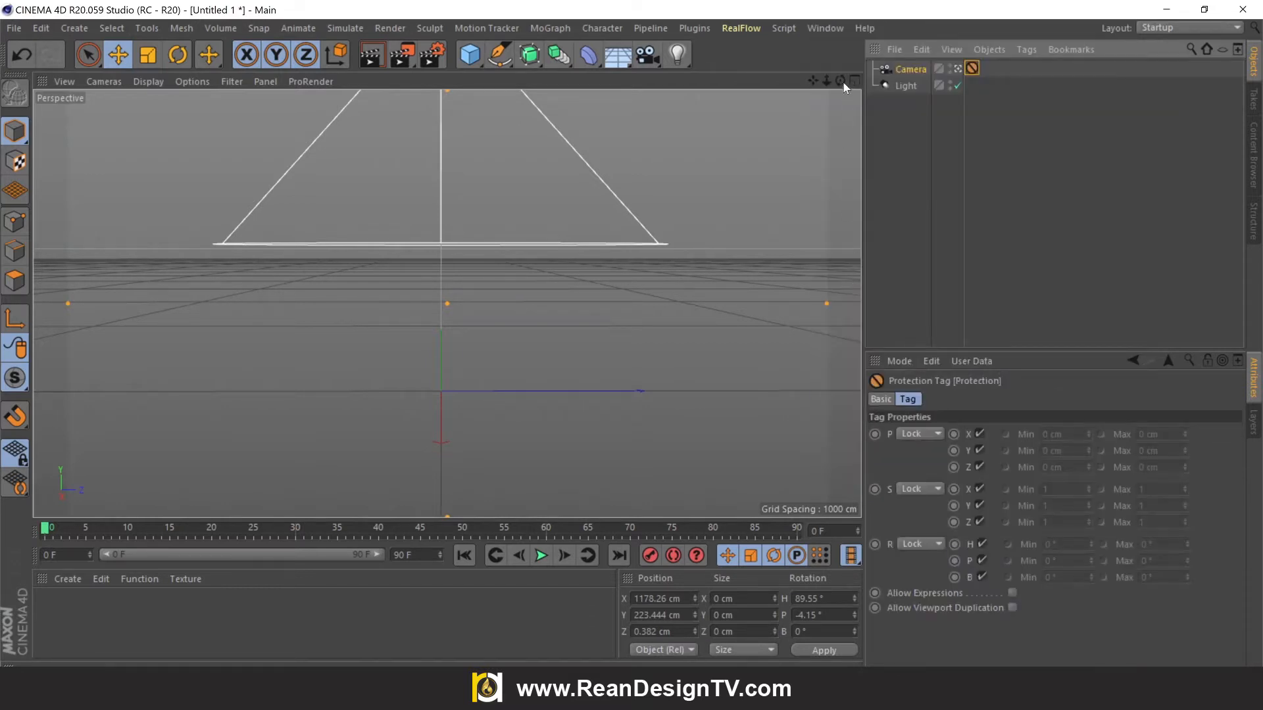
drag(840, 80, 788, 58)
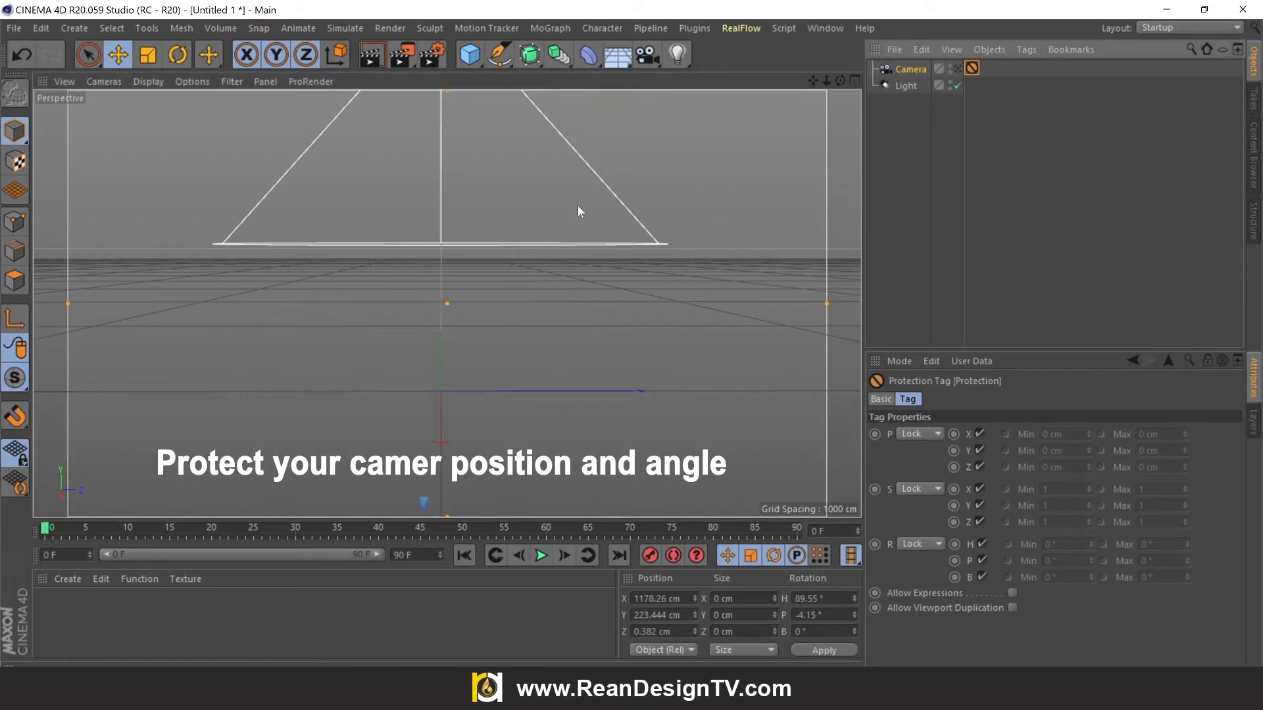
Set the light's visible light to Volumetric, enable No Illumination, and preview the render in the viewport.
click(907, 87)
click(1012, 400)
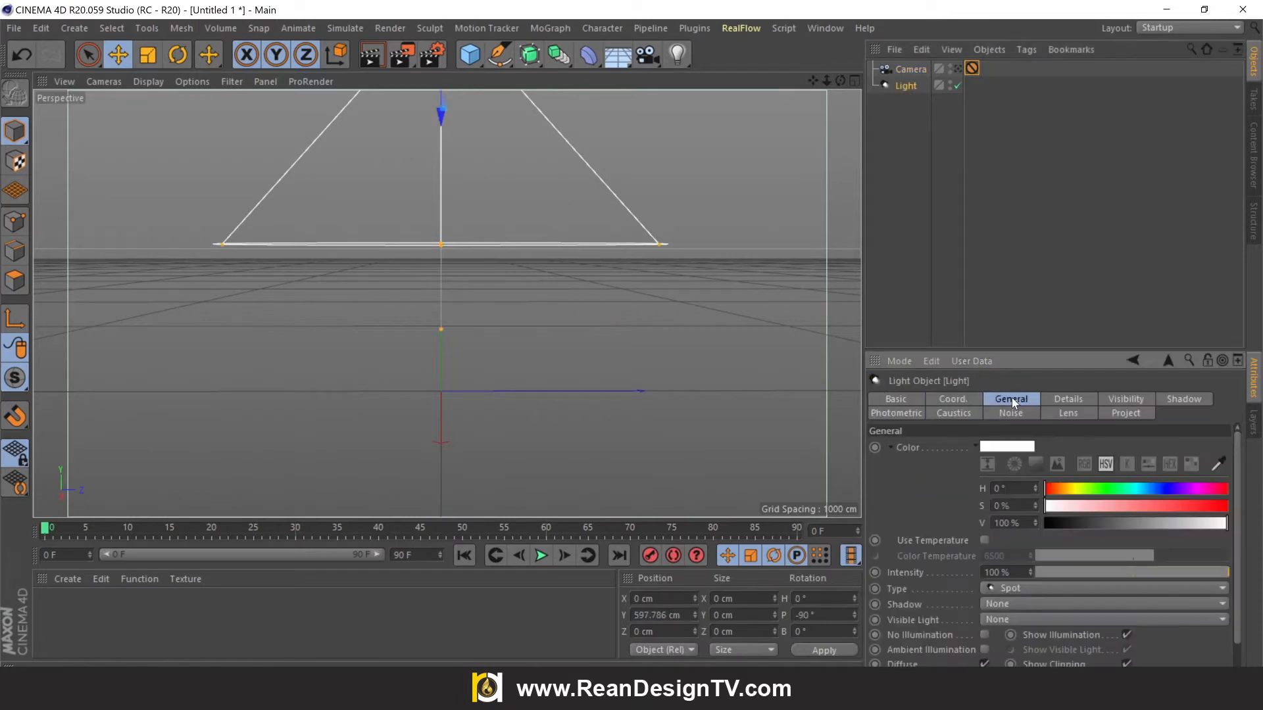
click(1006, 621)
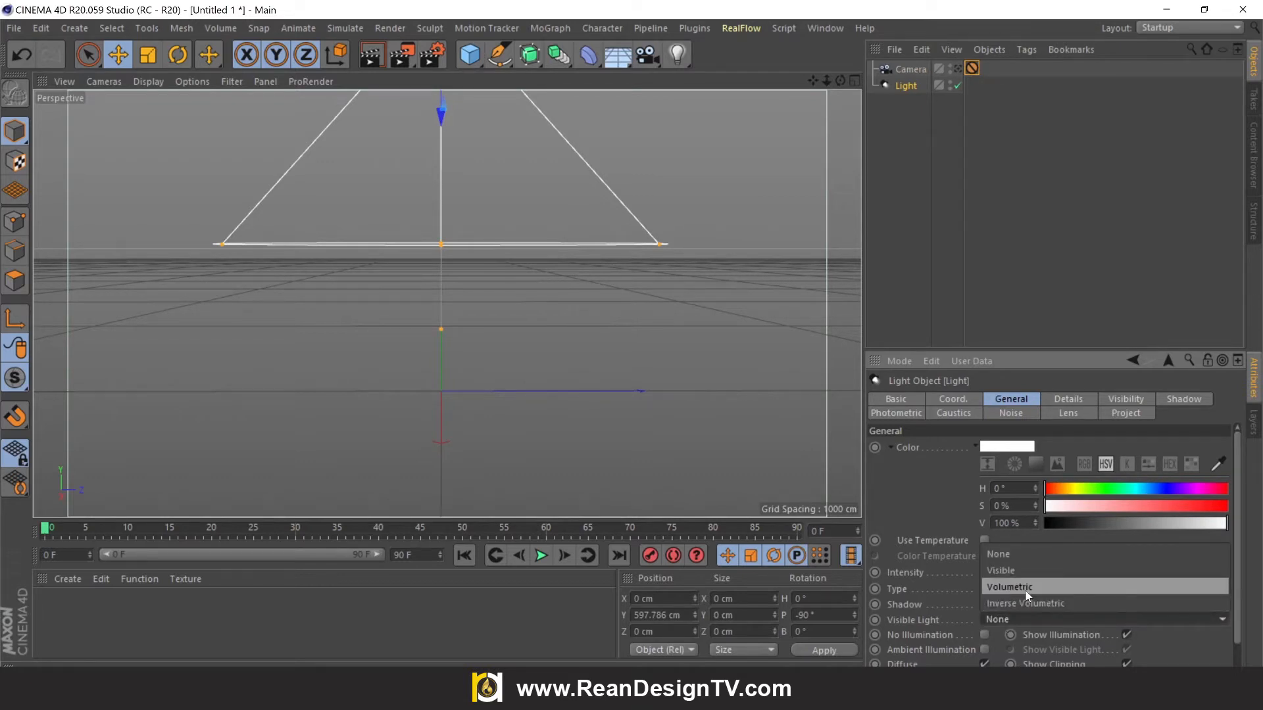
click(1021, 589)
click(984, 635)
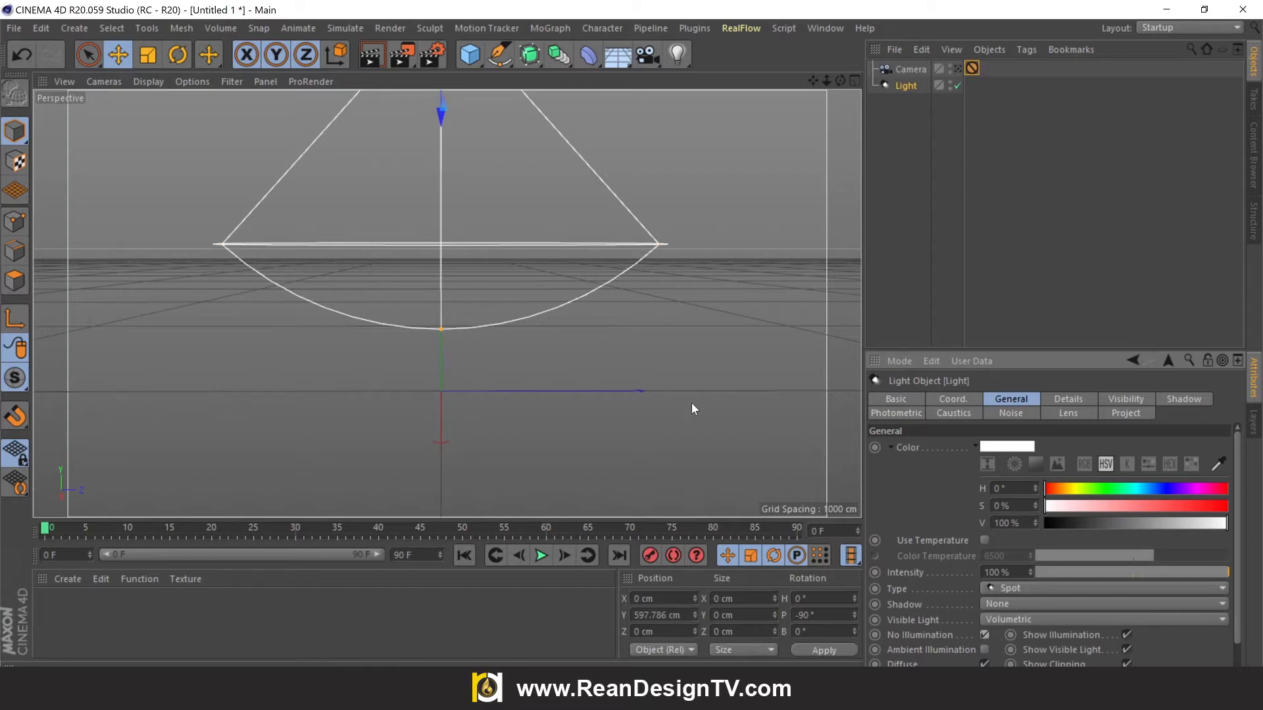
click(374, 55)
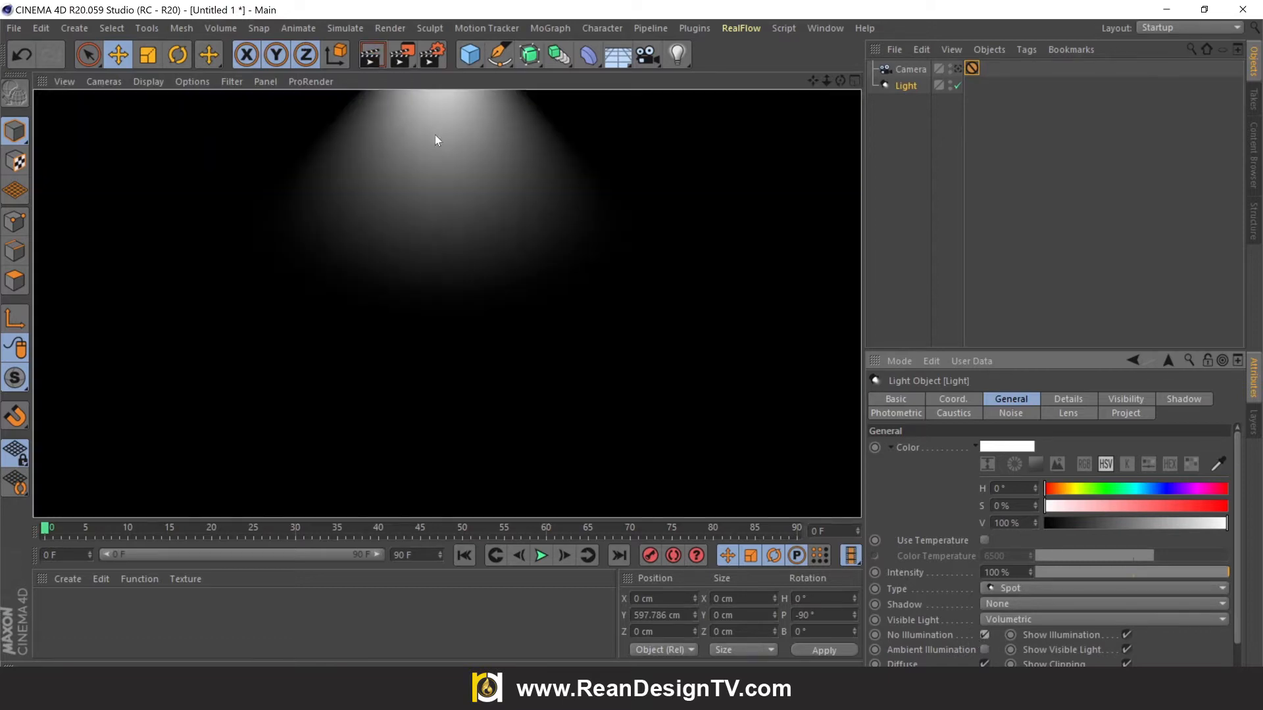
click(696, 346)
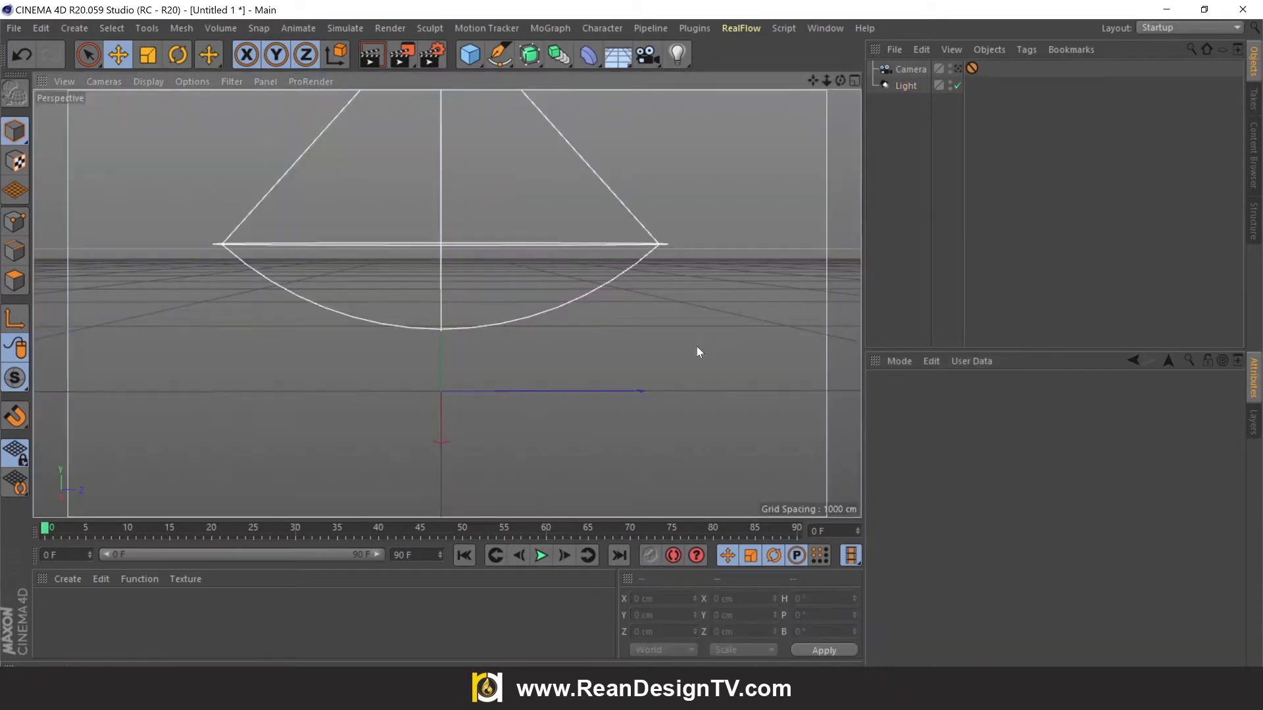
Change the light's color to pale cyan with hue 187° and saturation 43%, and preview the render.
click(905, 85)
click(1007, 448)
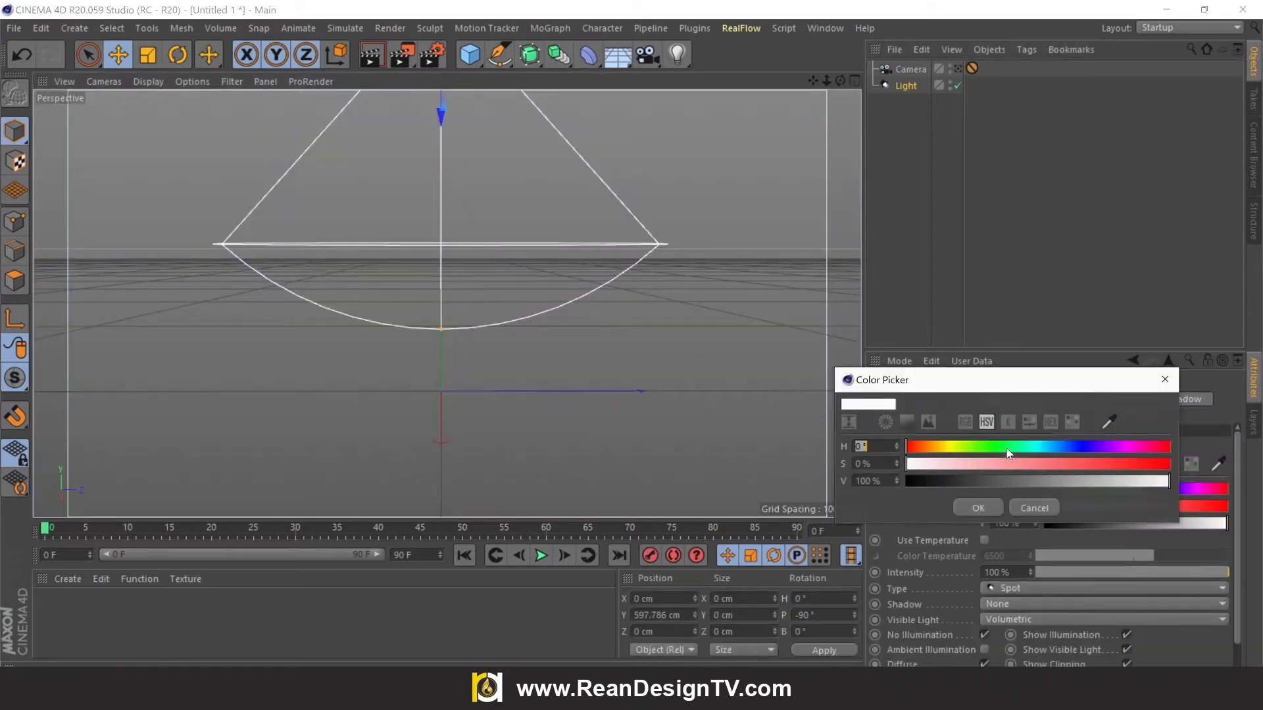
click(1044, 448)
click(1122, 465)
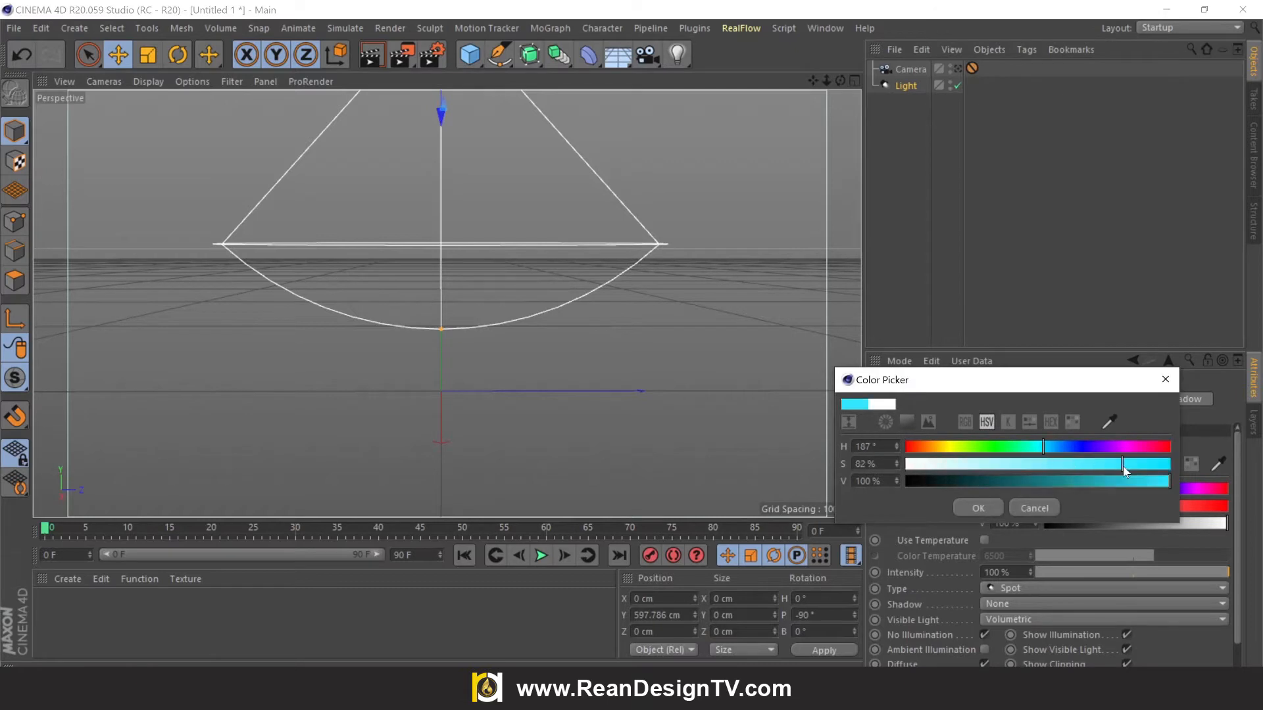
click(1033, 465)
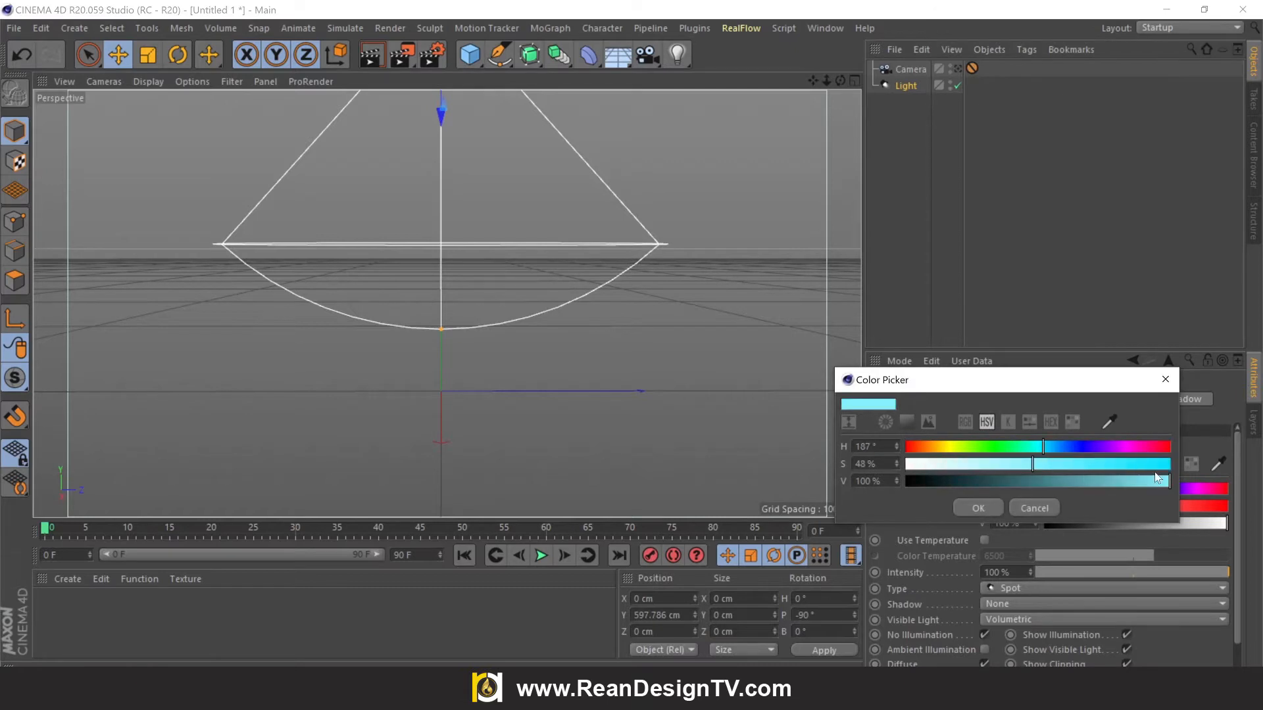
click(1019, 465)
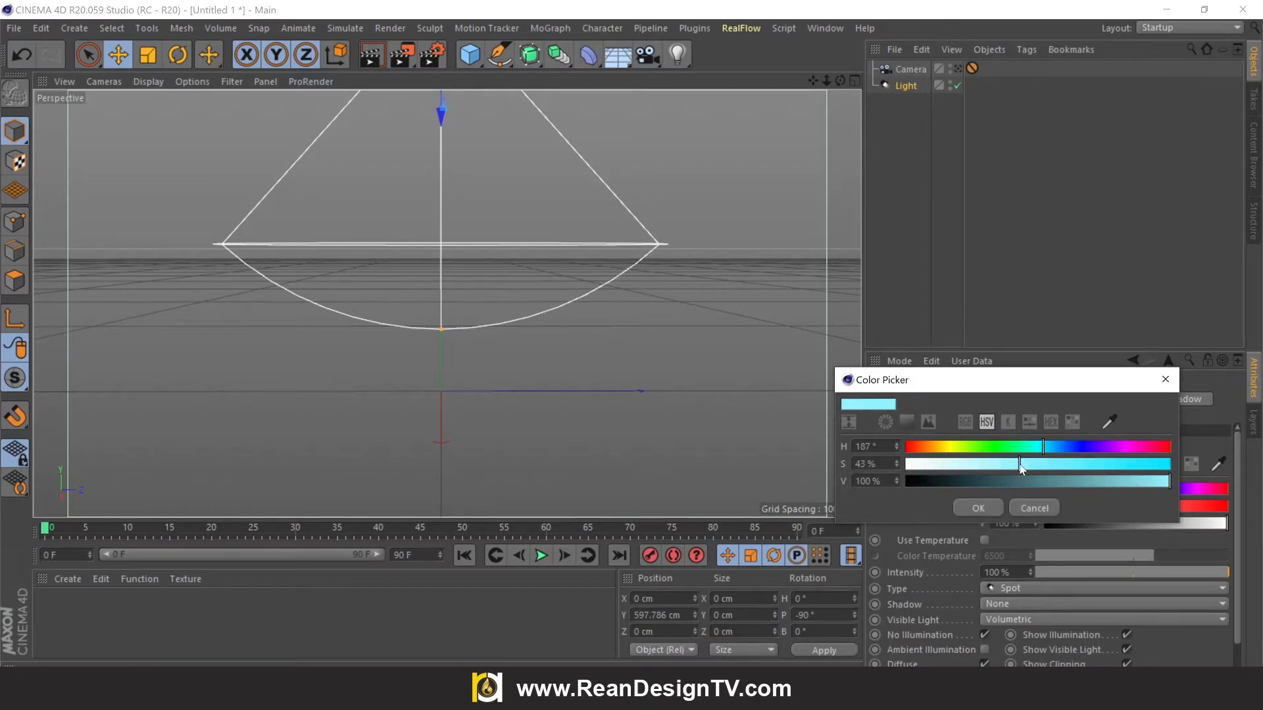
click(978, 508)
click(385, 60)
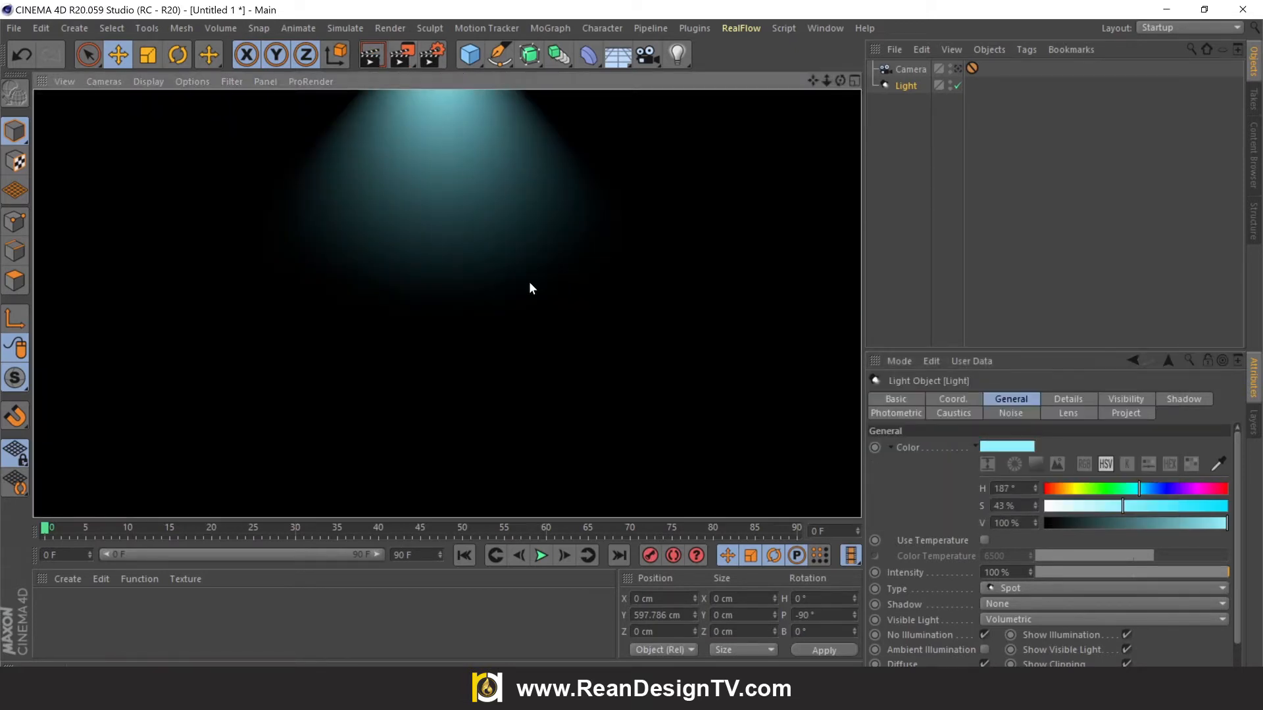
click(529, 282)
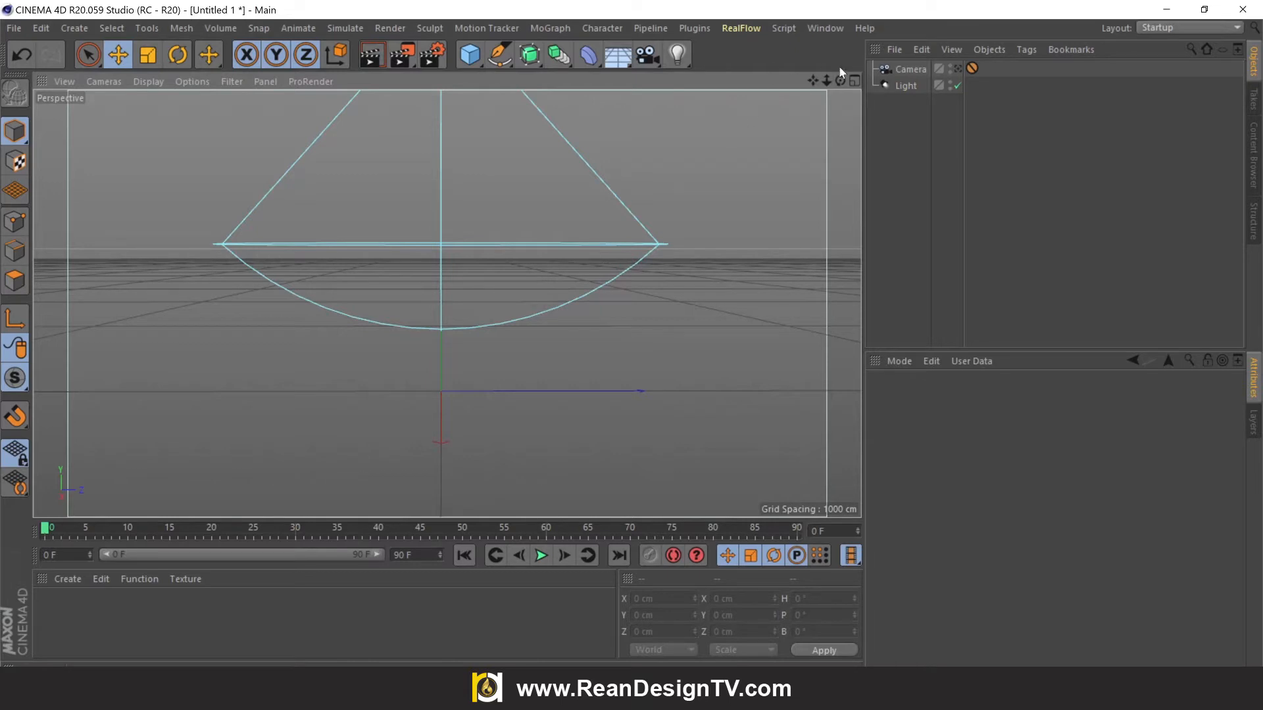
Set the light's visibility outer distance to 1000 cm and preview the render.
click(900, 87)
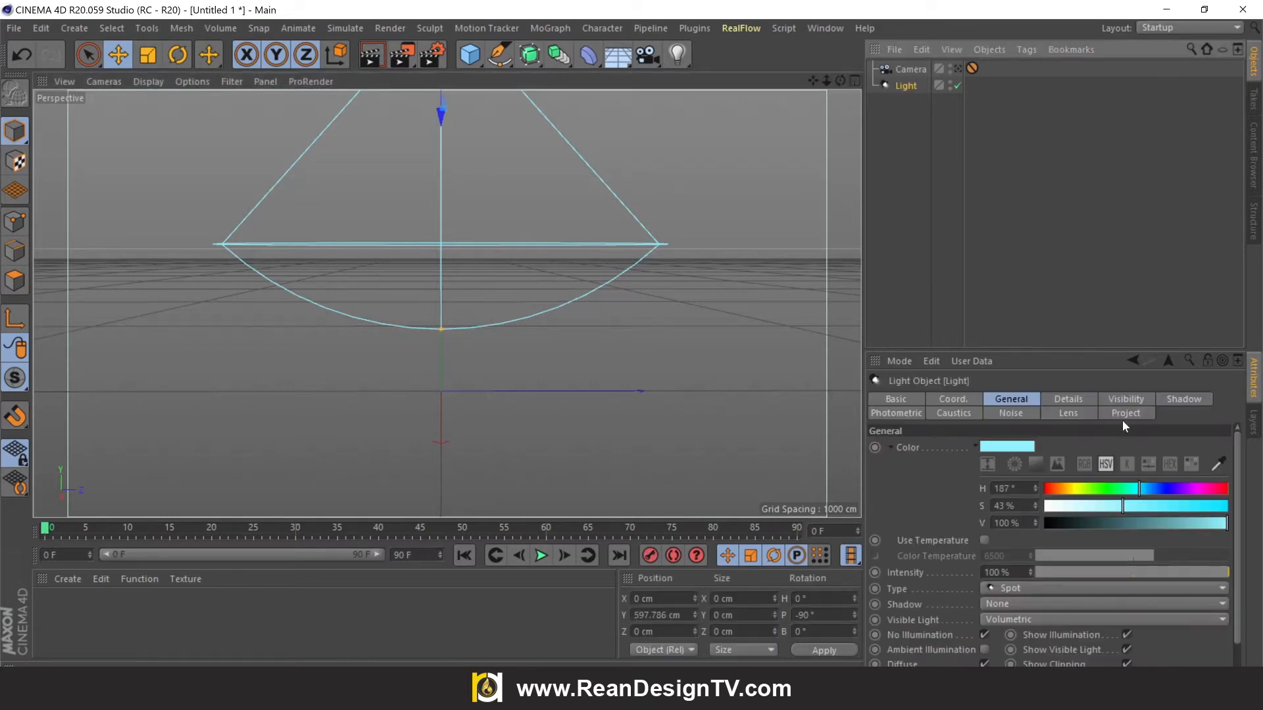
click(1126, 400)
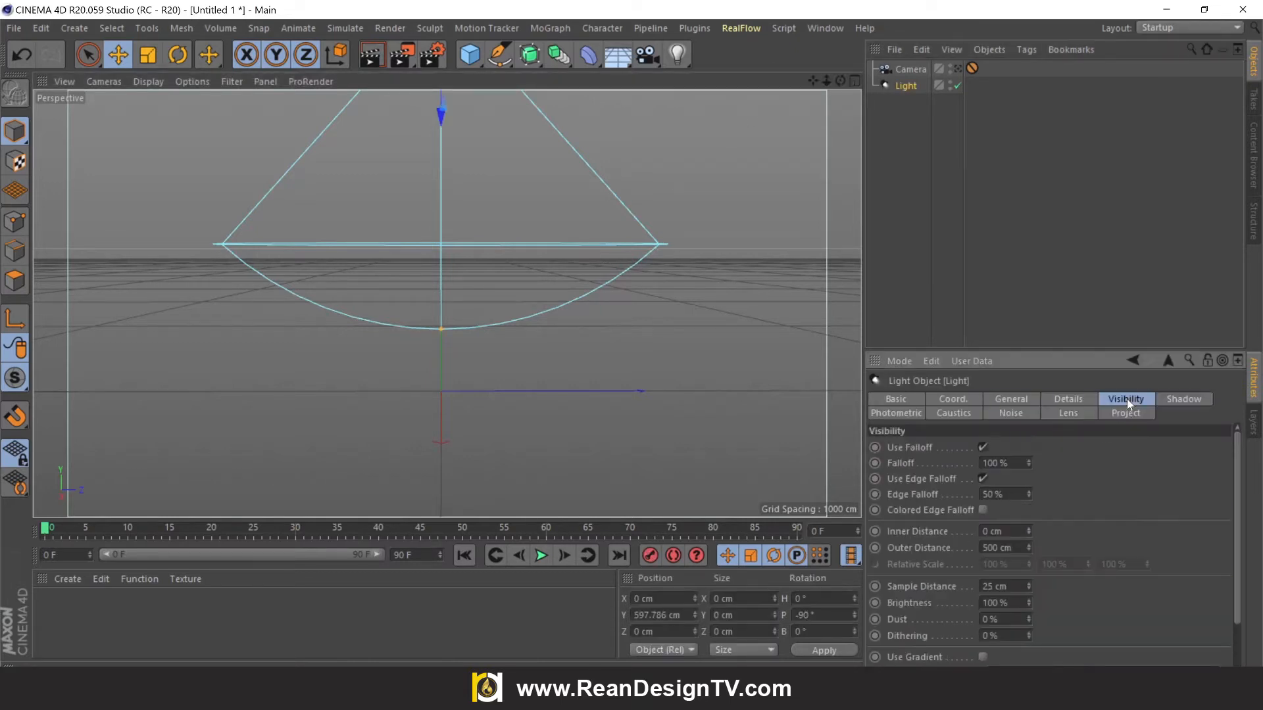
drag(1030, 547, 1030, 513)
double_click(996, 547)
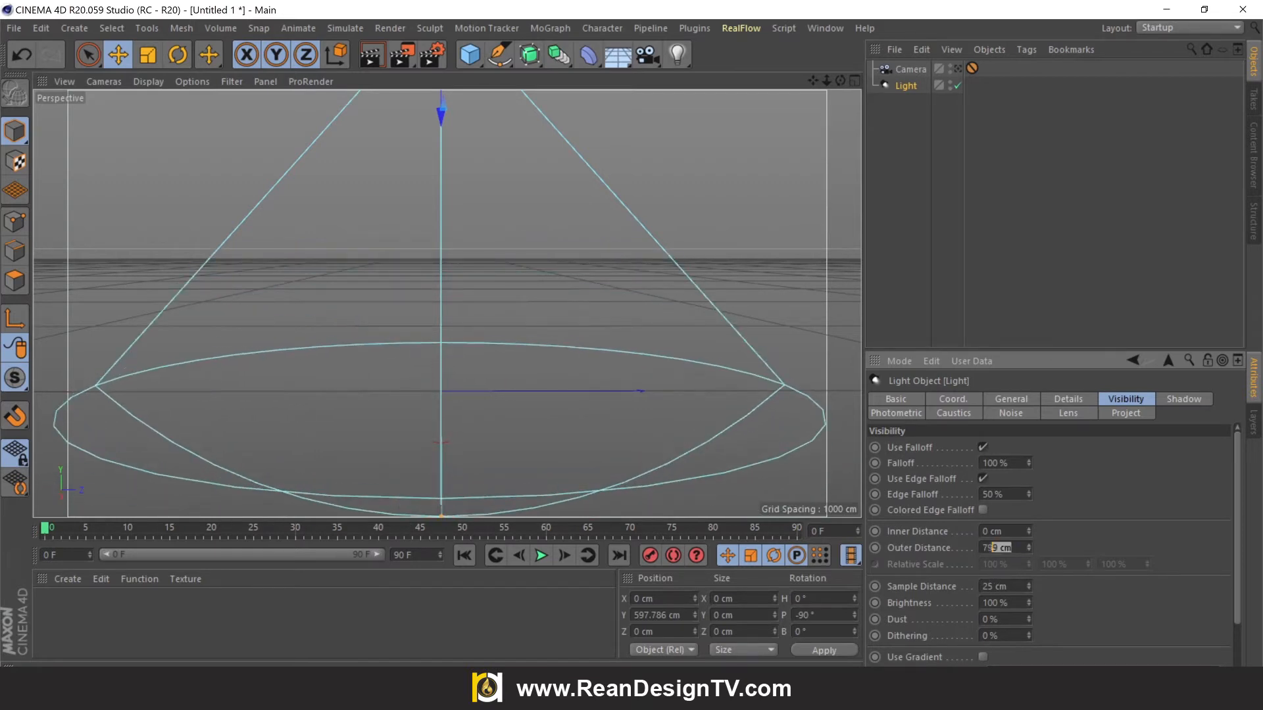
text(100)
key(Return)
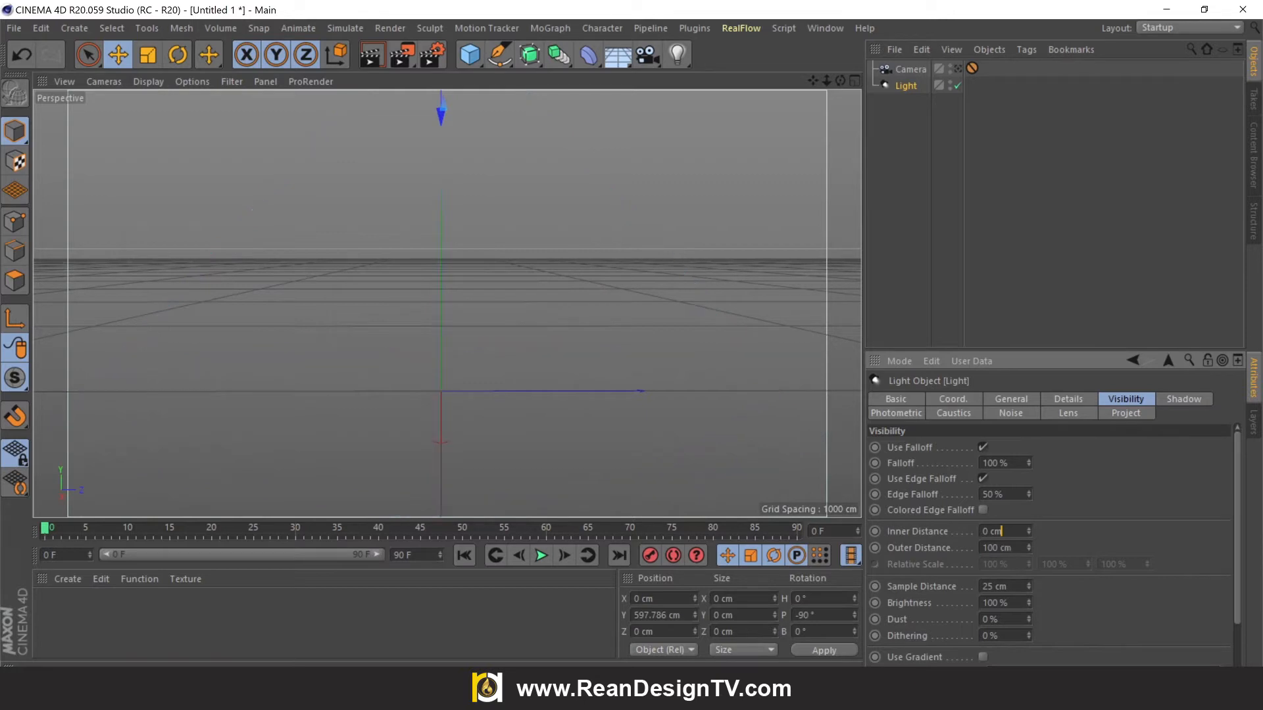
click(370, 59)
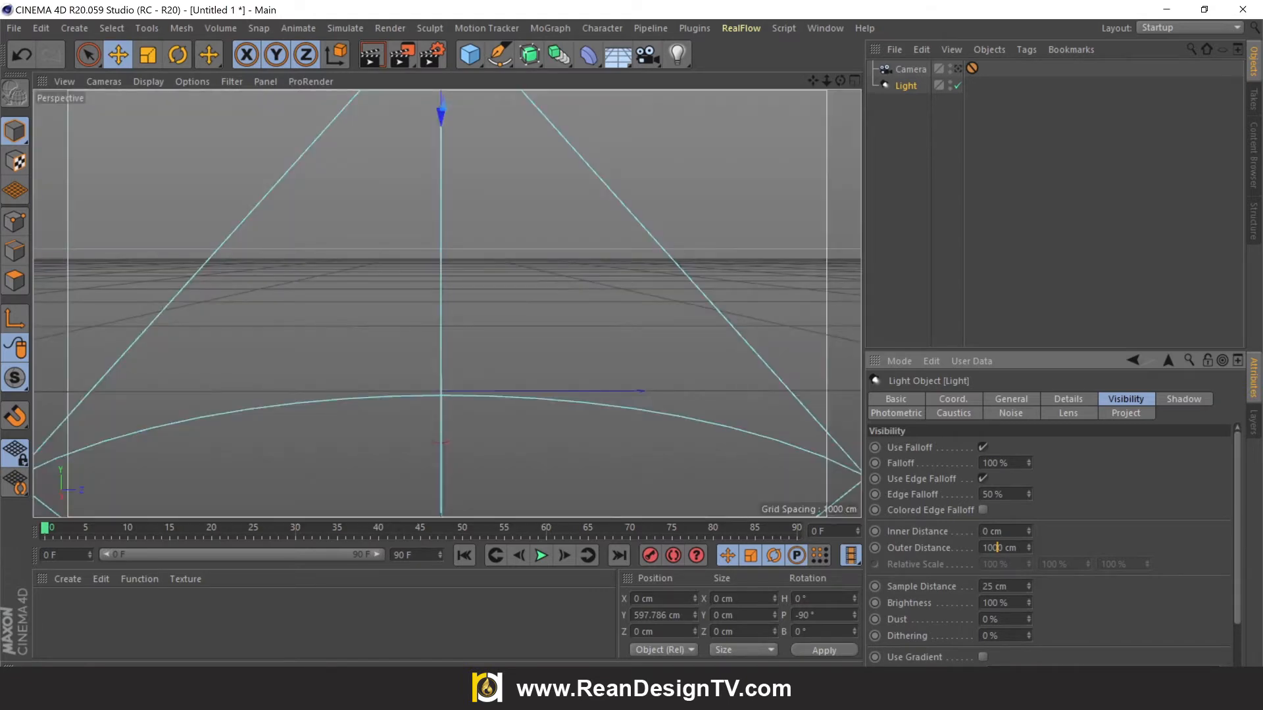
click(380, 60)
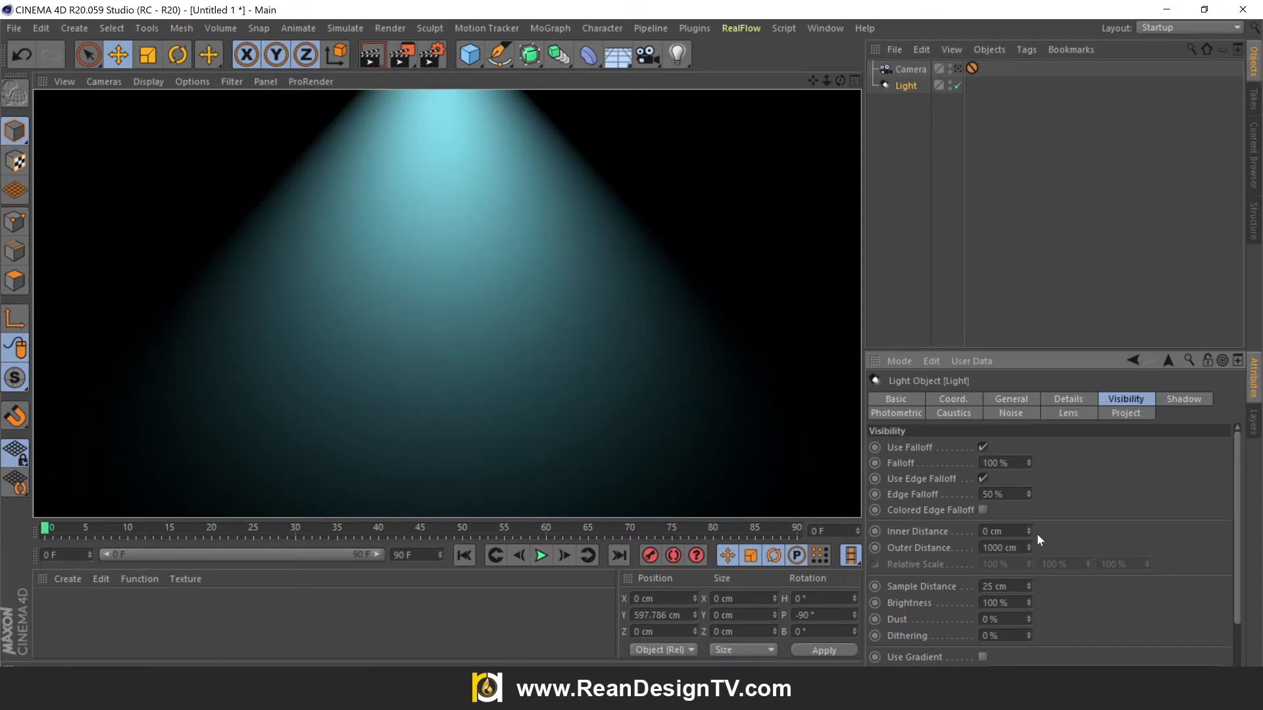
Set the light's visibility inner distance to 500 cm and preview the render.
key(ctrl+a)
text(500)
key(Tab)
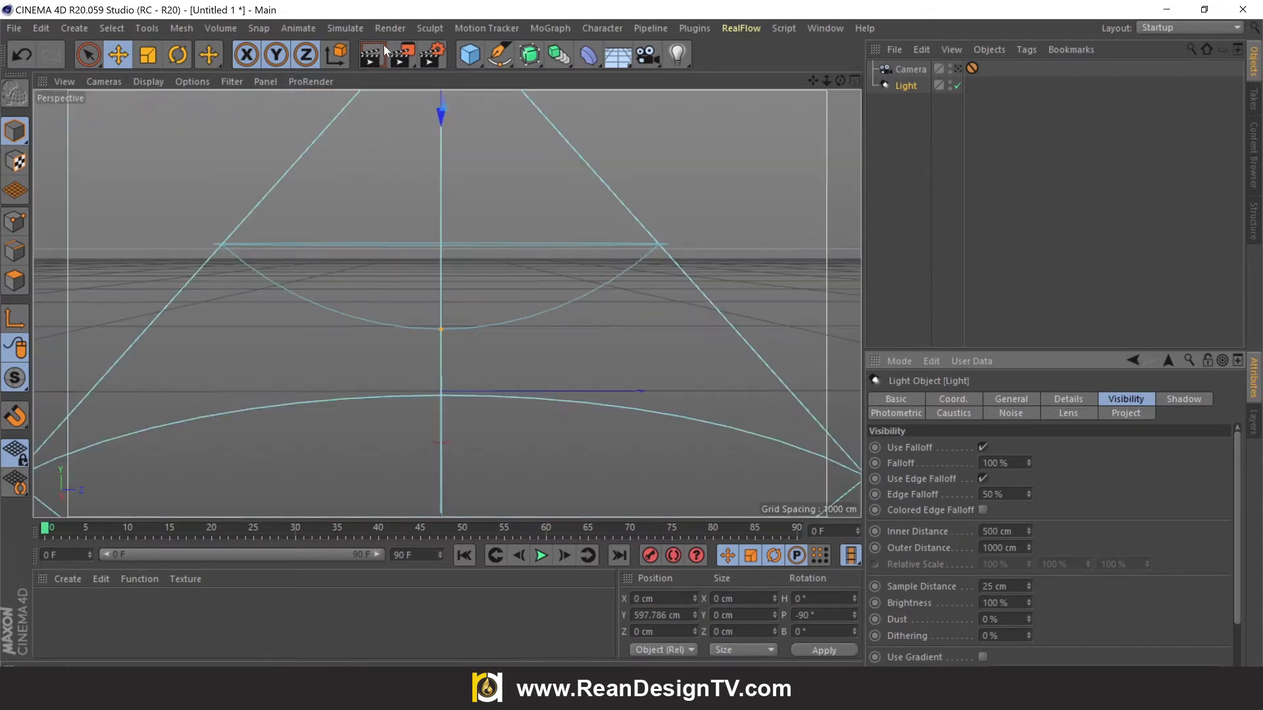
click(371, 58)
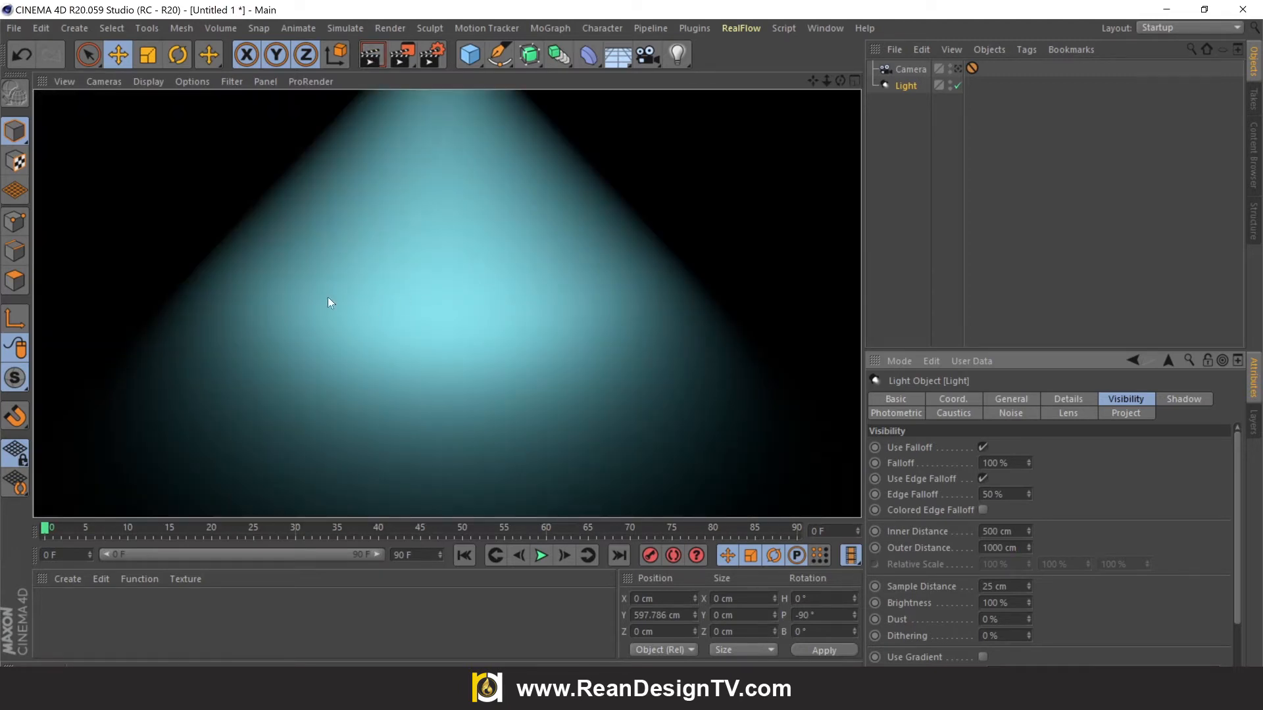
click(701, 235)
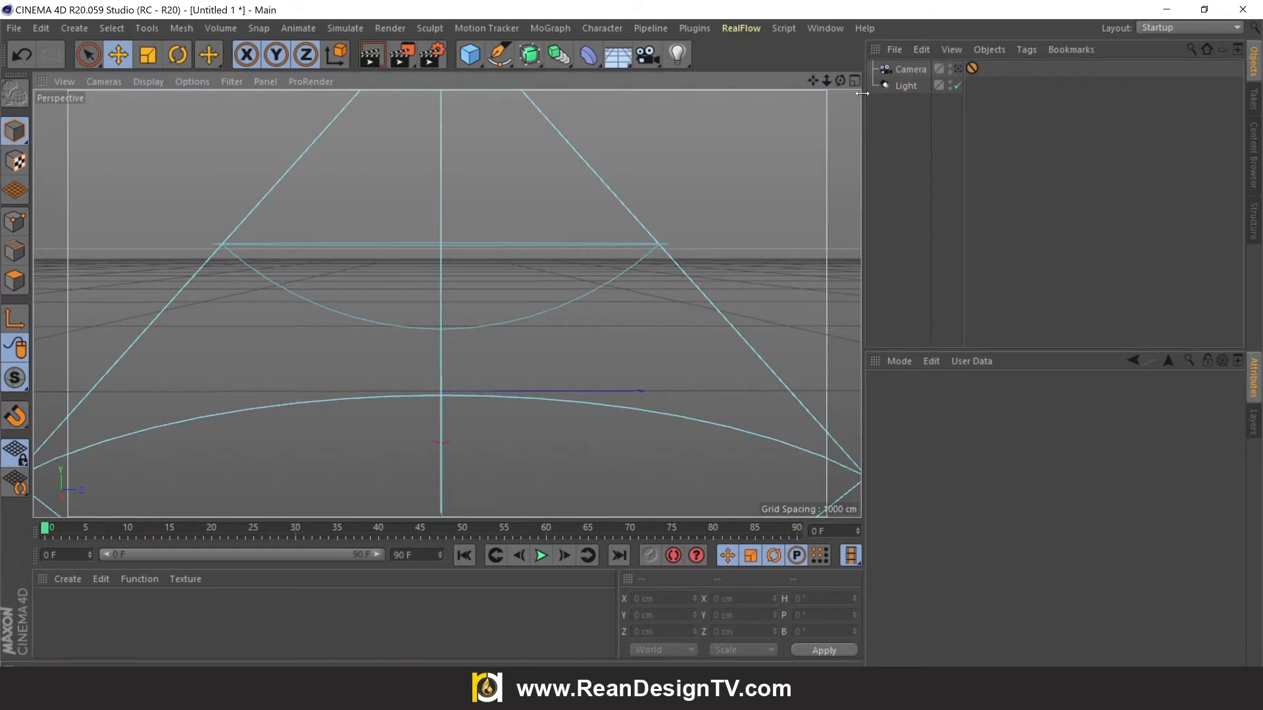
click(905, 84)
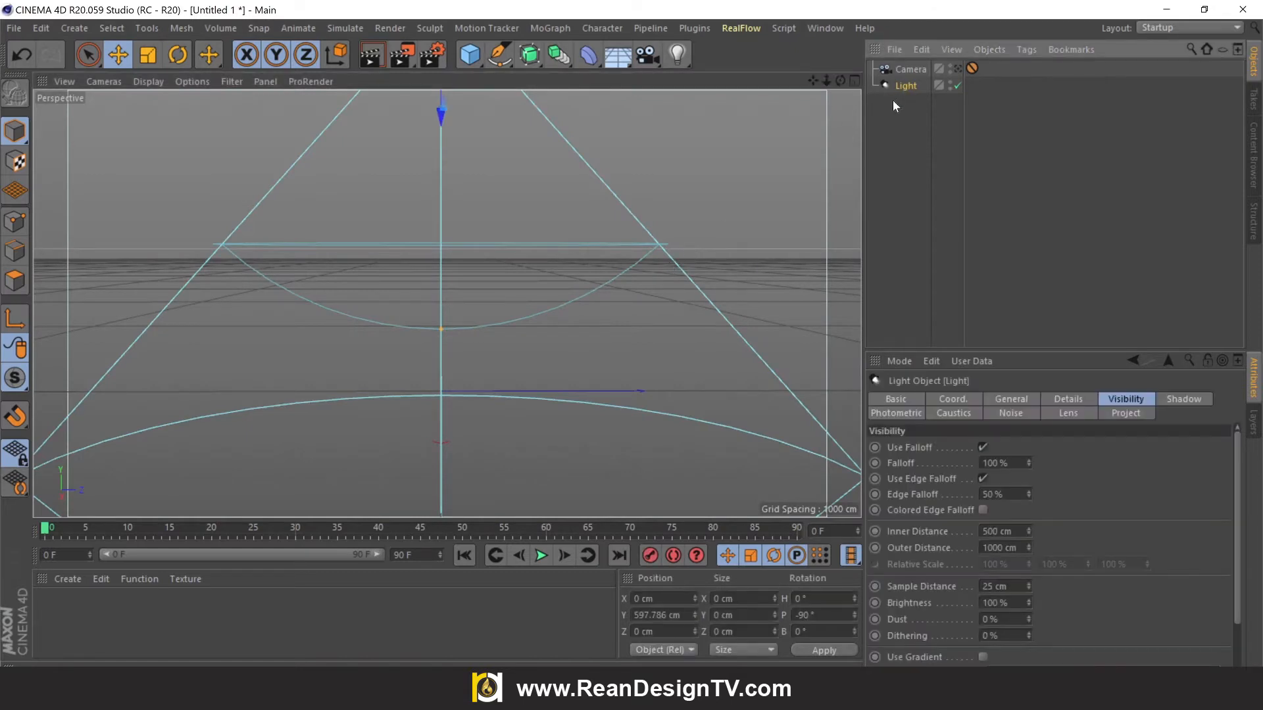
click(561, 349)
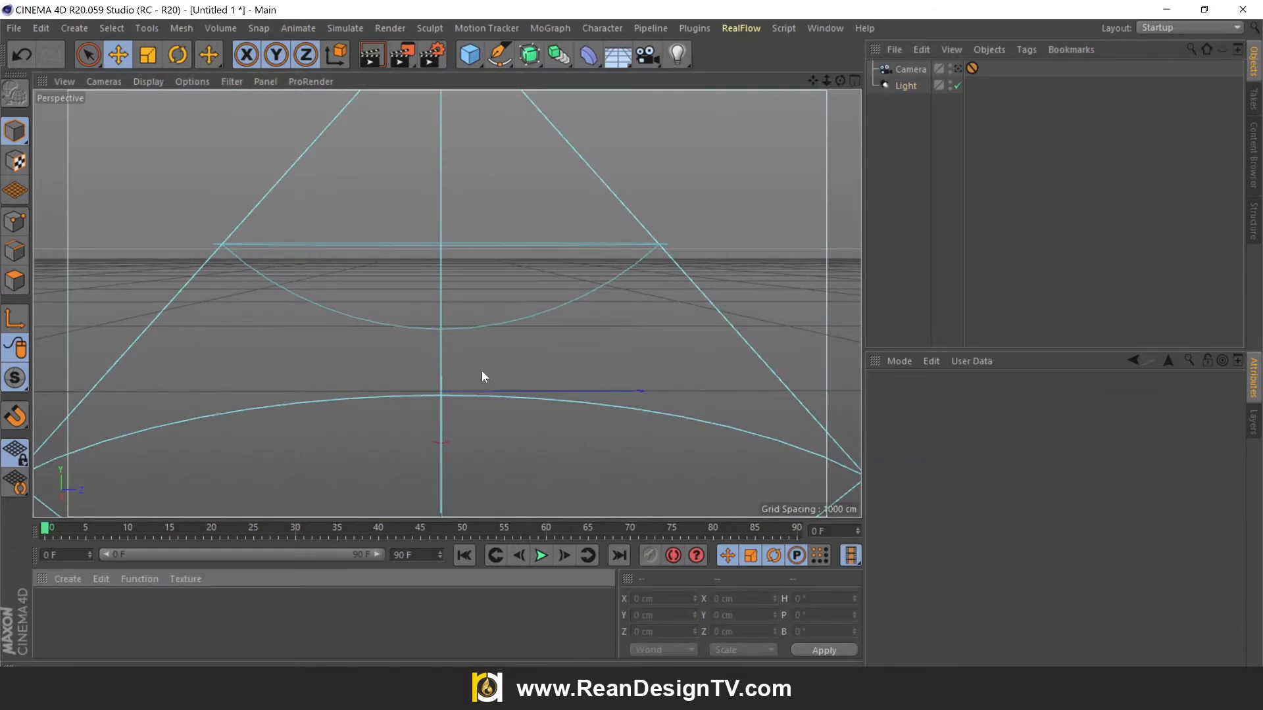
View the scene from outside the camera and raise the spot light to about 767 cm on the Y axis.
mouse_move(840, 80)
mouse_down()
mouse_move(786, 131)
mouse_move(815, 86)
mouse_move(737, 98)
mouse_move(846, 90)
mouse_up()
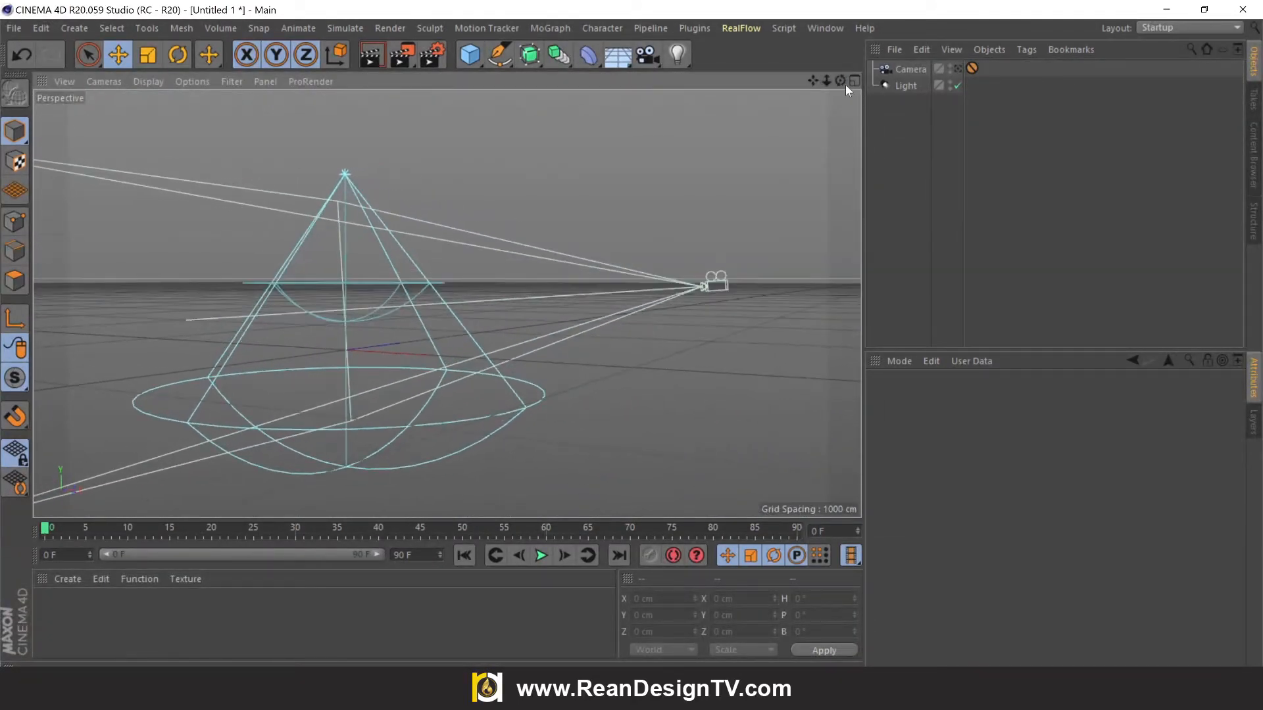
click(901, 88)
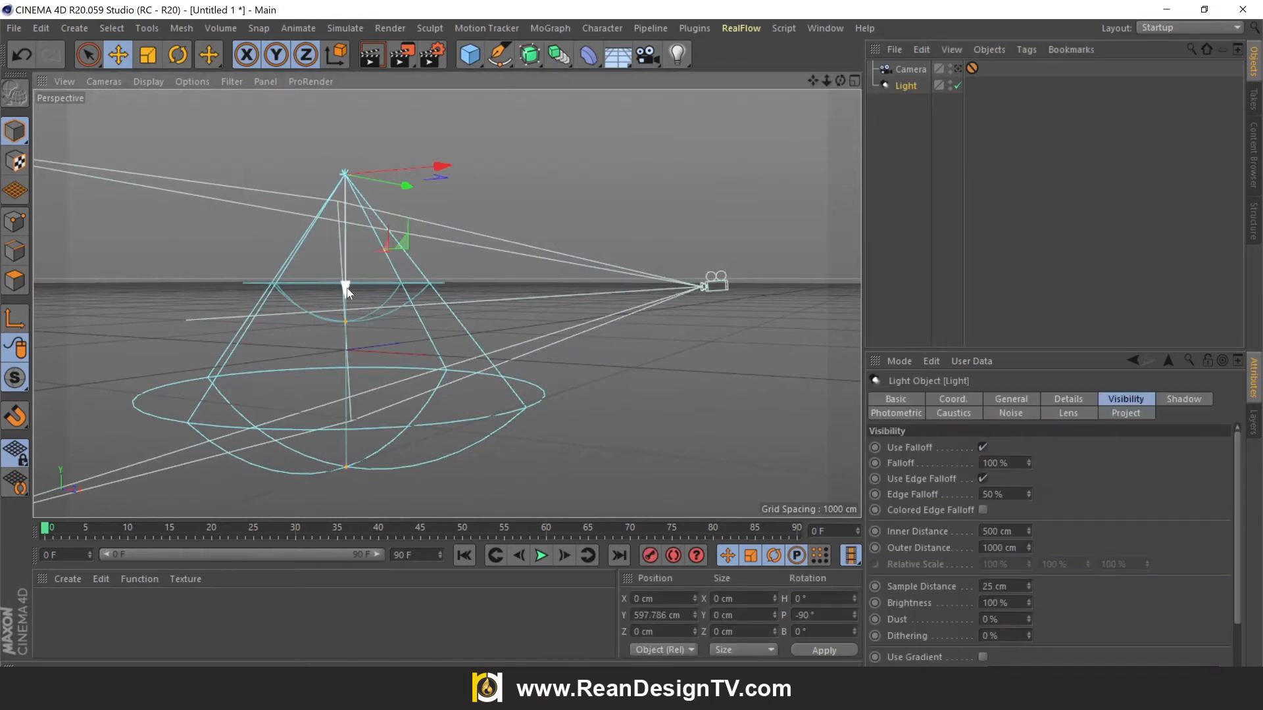
drag(348, 285, 359, 238)
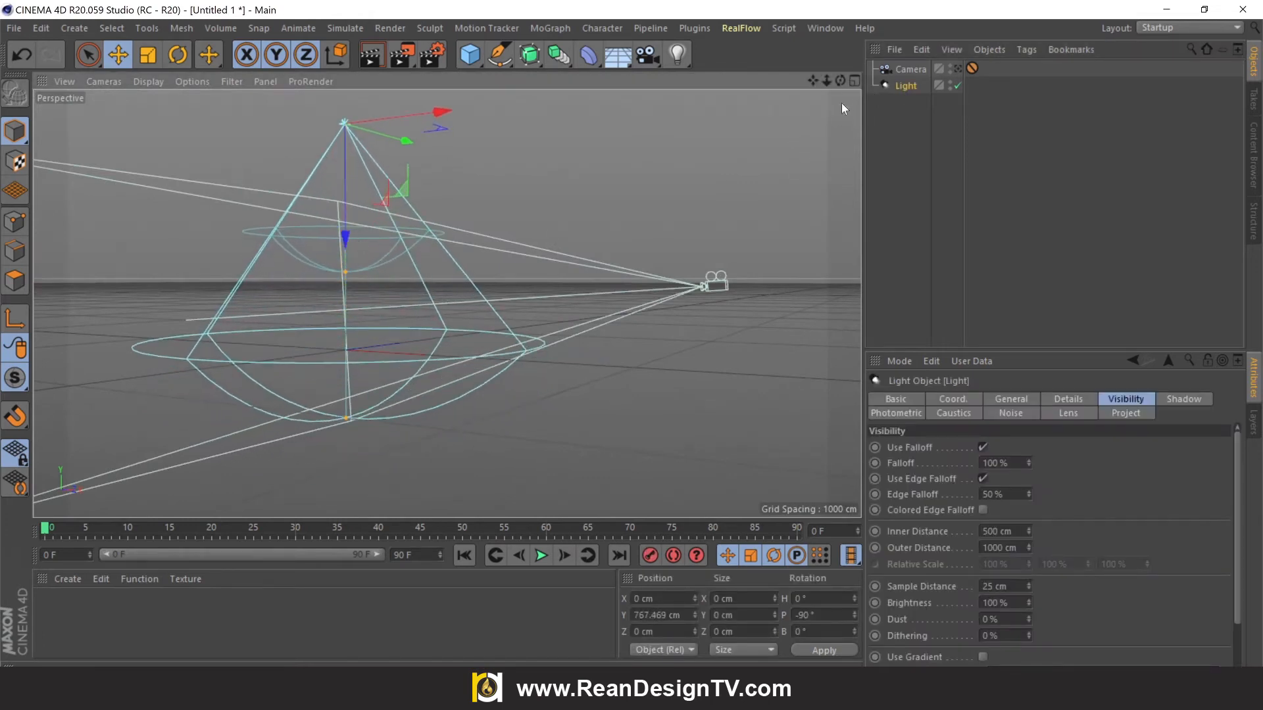
drag(843, 81, 657, 214)
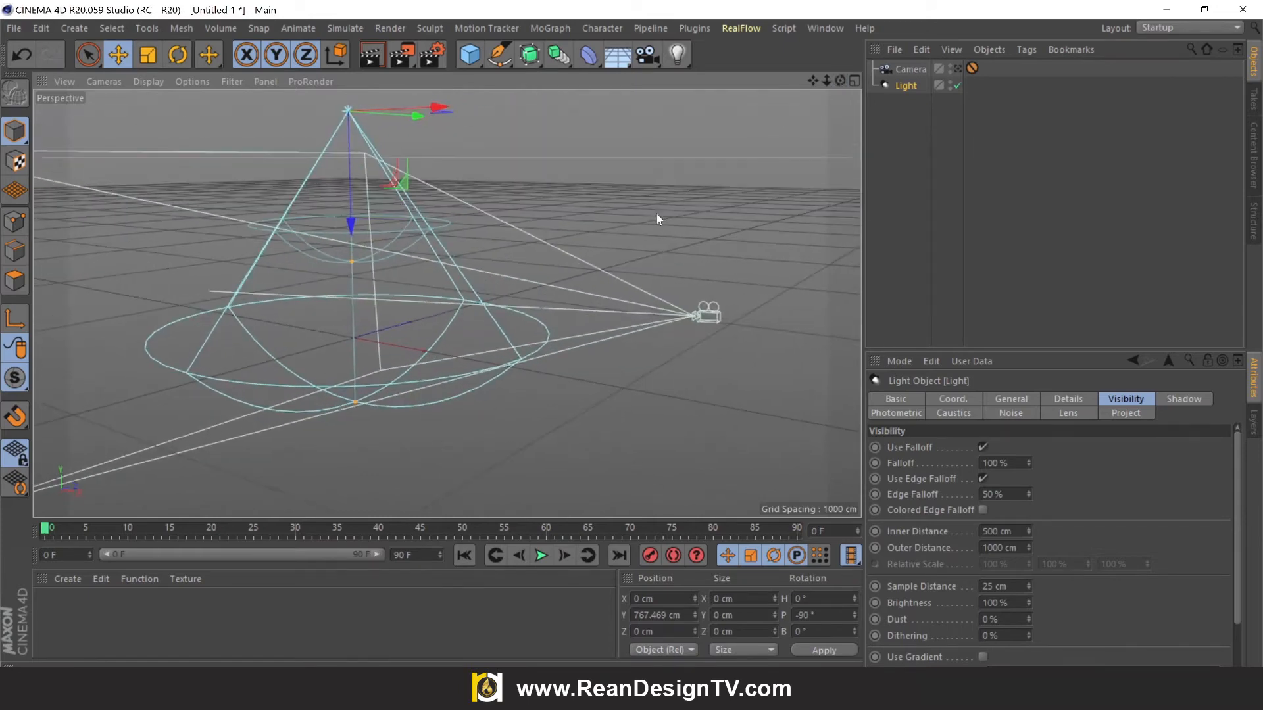
Create a new material, disable its Color and Reflectance channels, and enable Luminance.
double_click(145, 626)
double_click(59, 618)
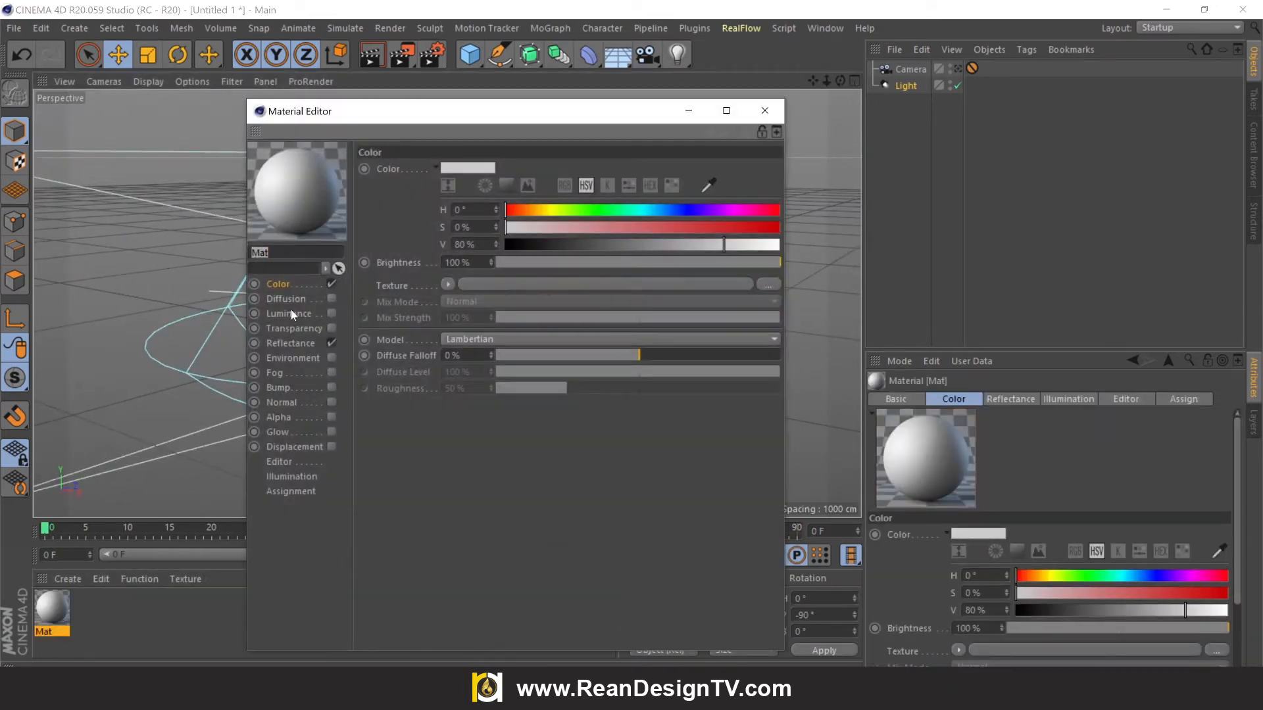
click(331, 284)
click(331, 343)
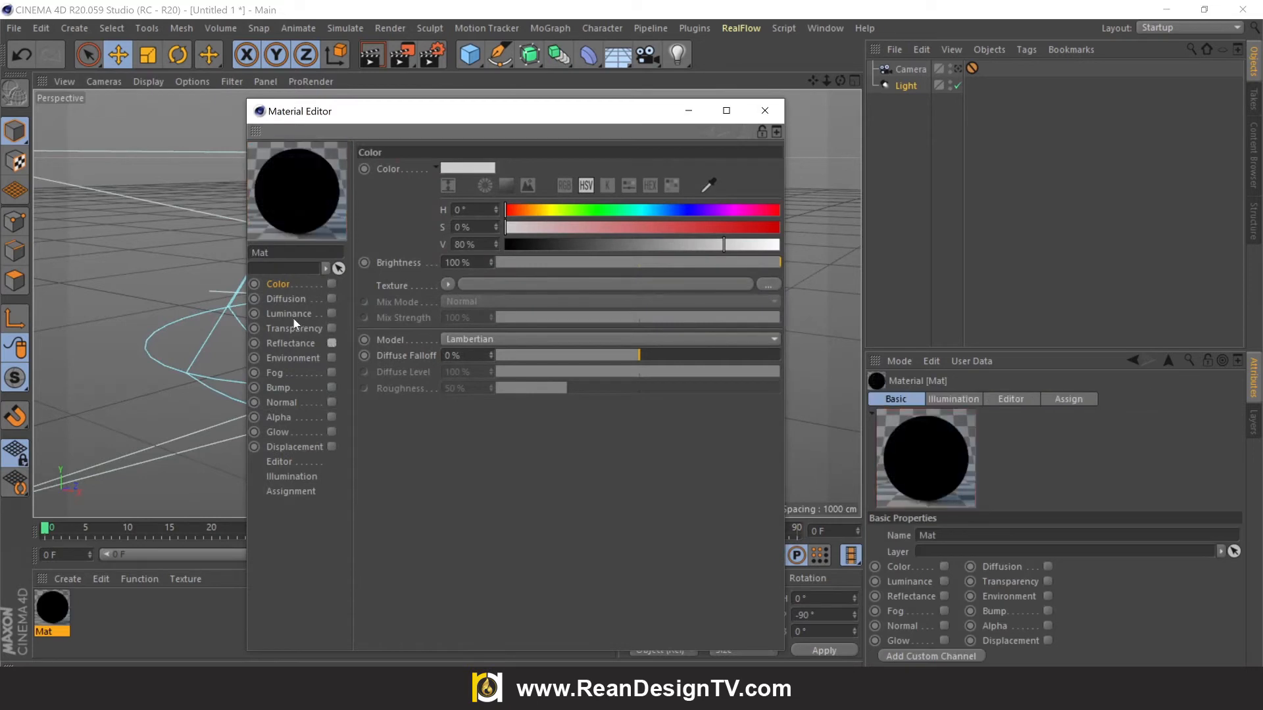
click(334, 313)
click(331, 313)
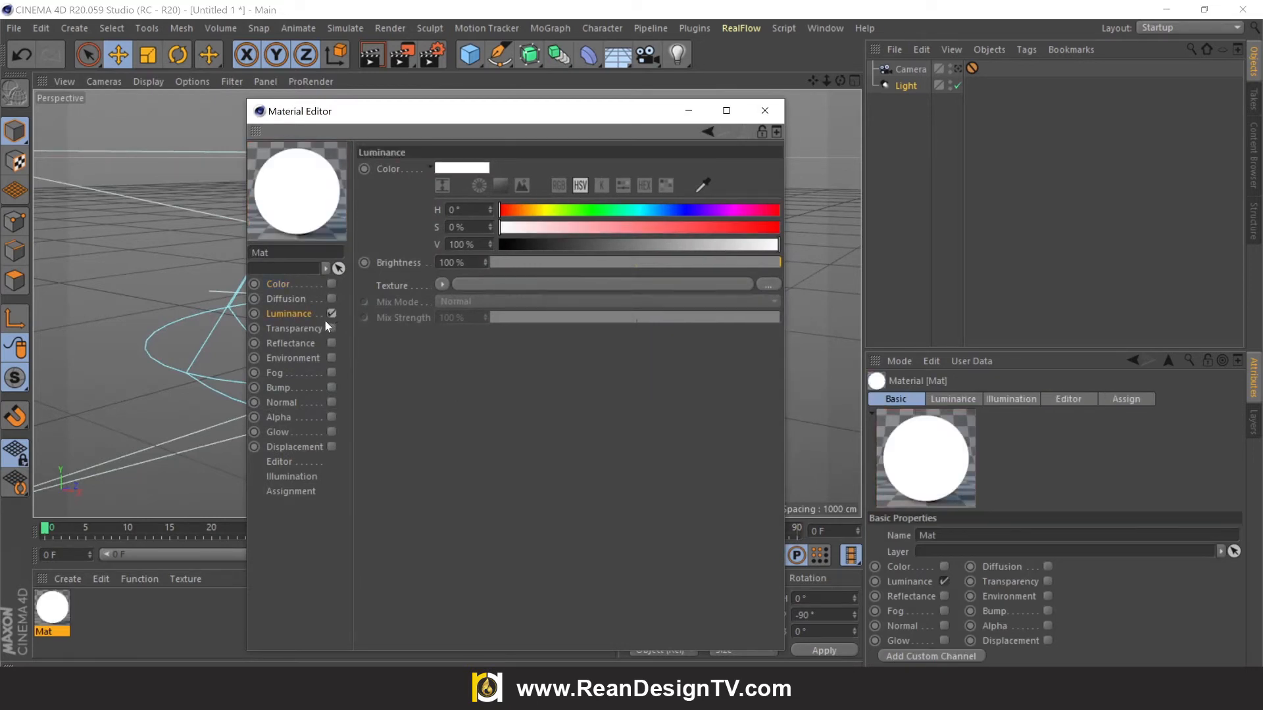
Enable the material's Alpha channel and load a Layer shader as its texture.
click(288, 417)
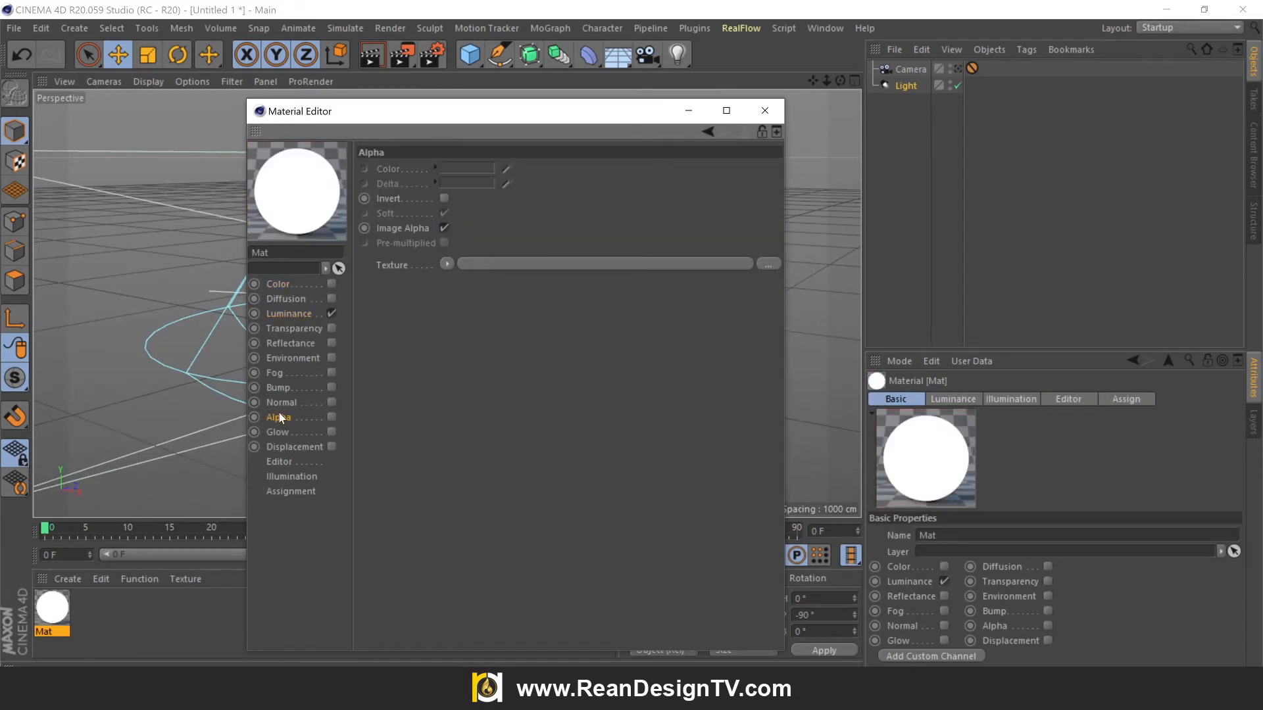
click(332, 417)
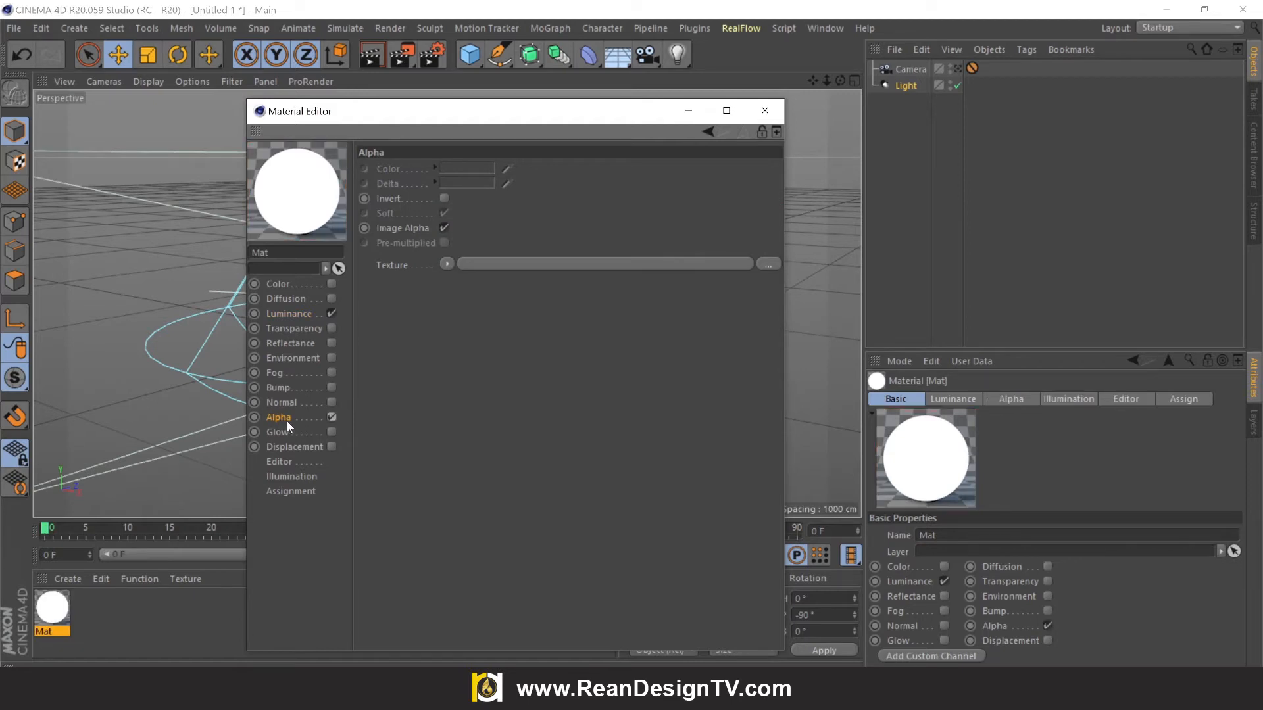
click(447, 264)
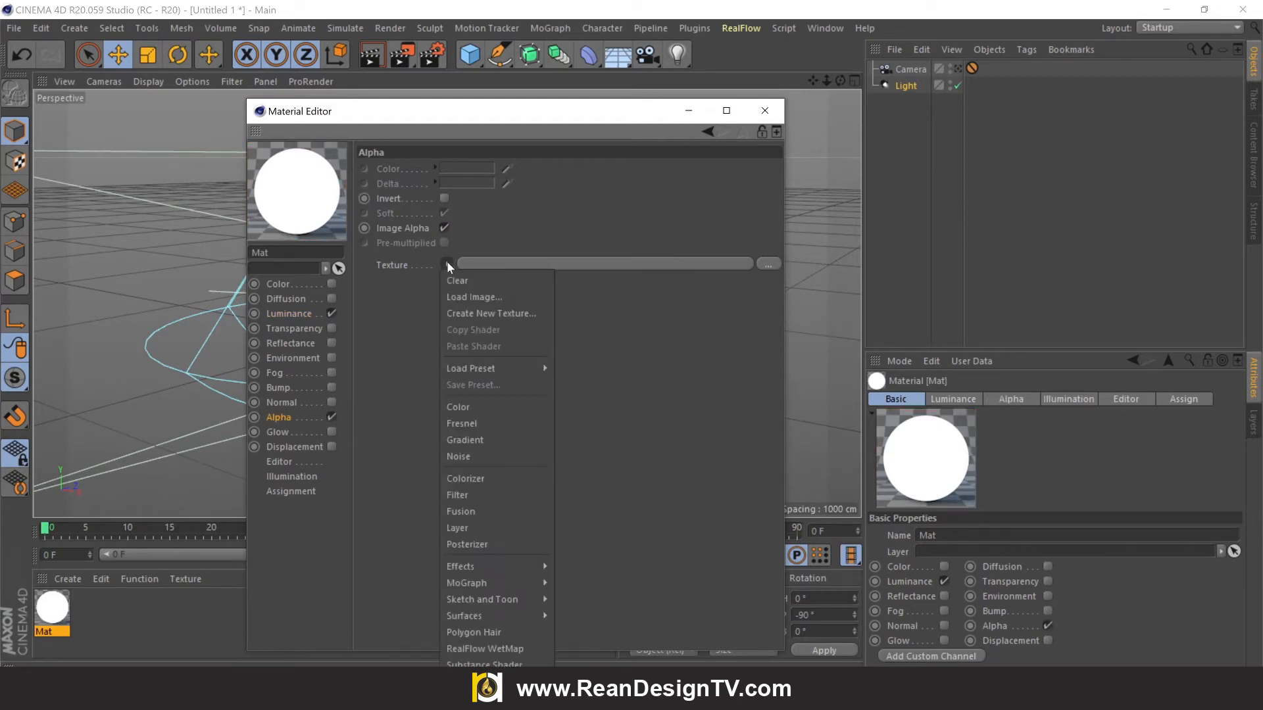
click(475, 530)
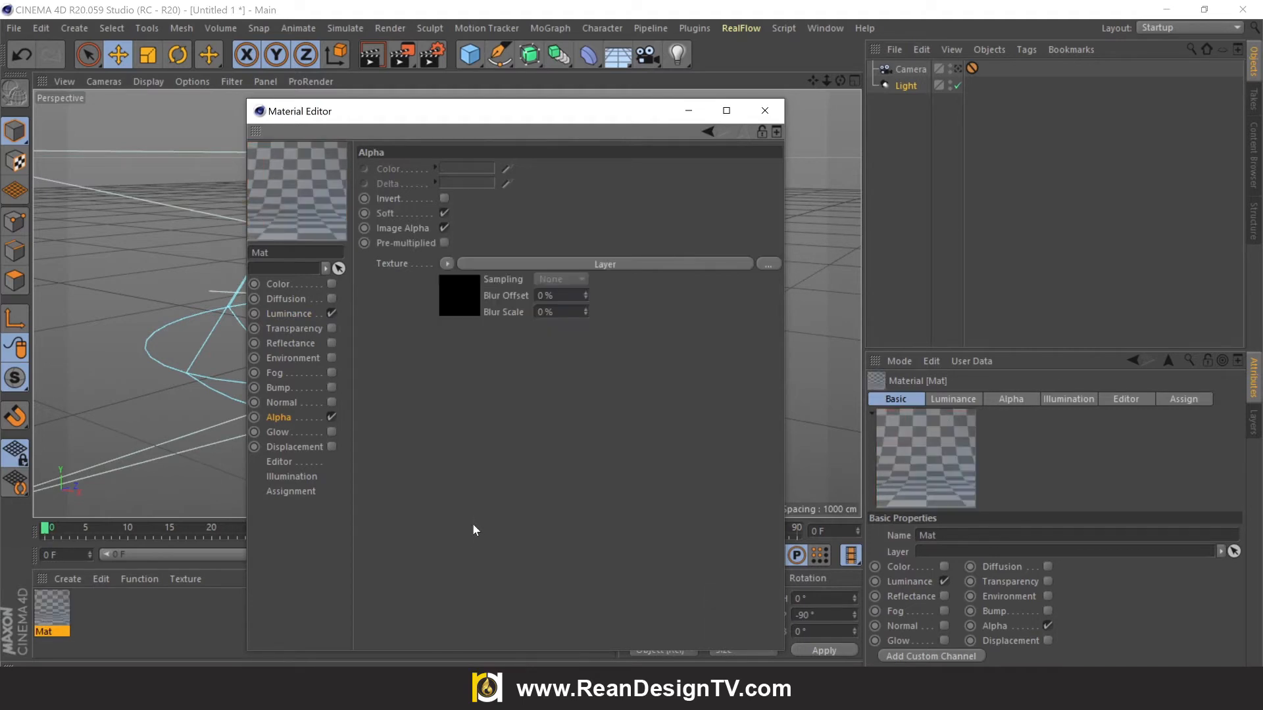
Add a Noise shader inside the Alpha channel's Layer shader.
click(496, 265)
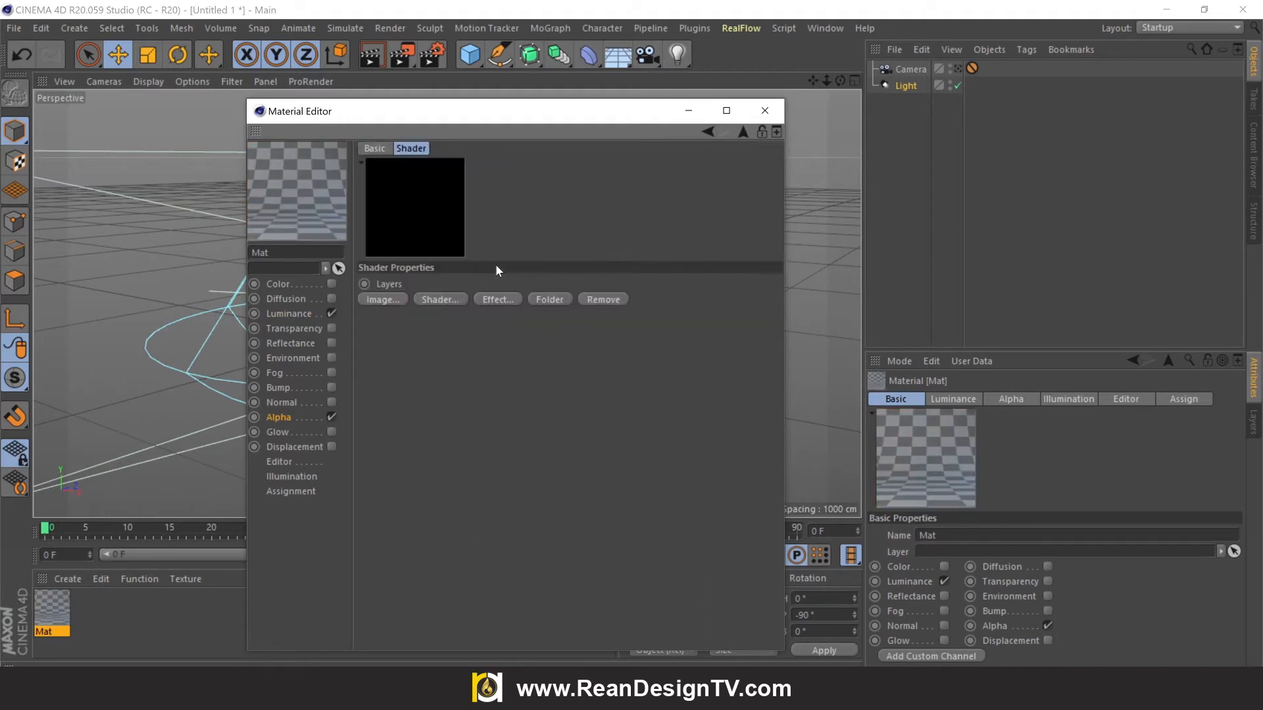
click(448, 301)
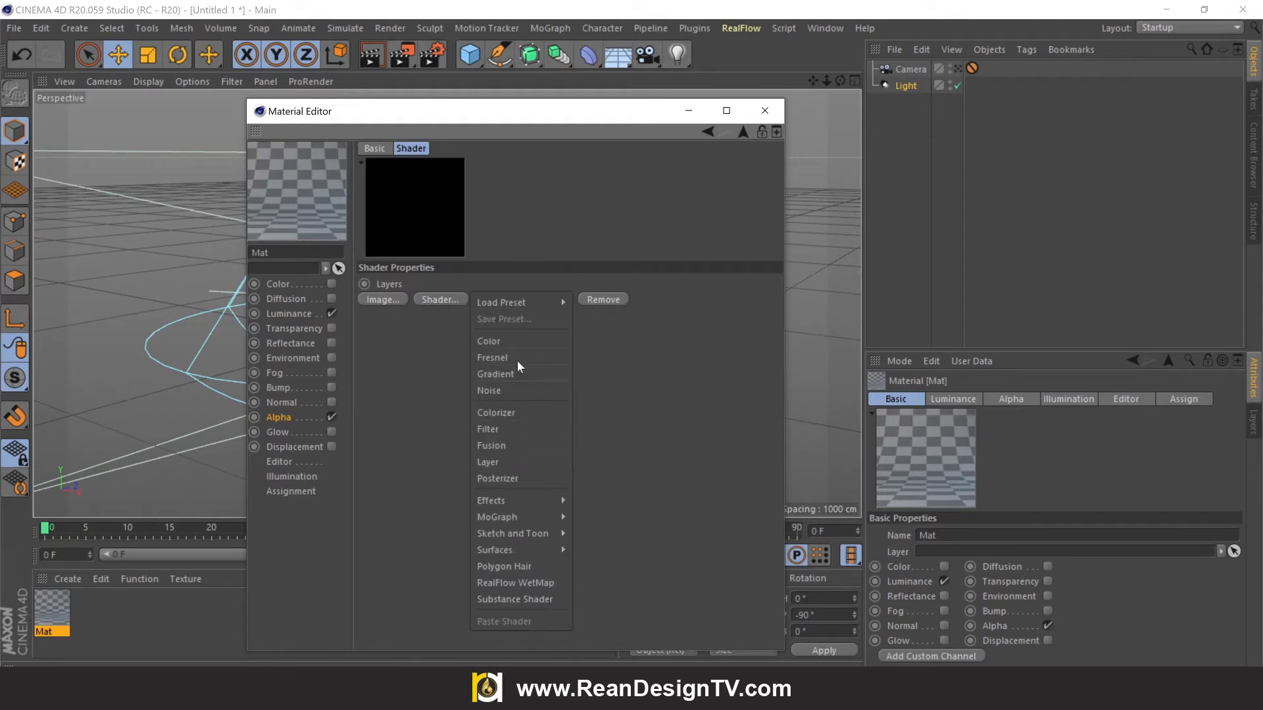
click(543, 389)
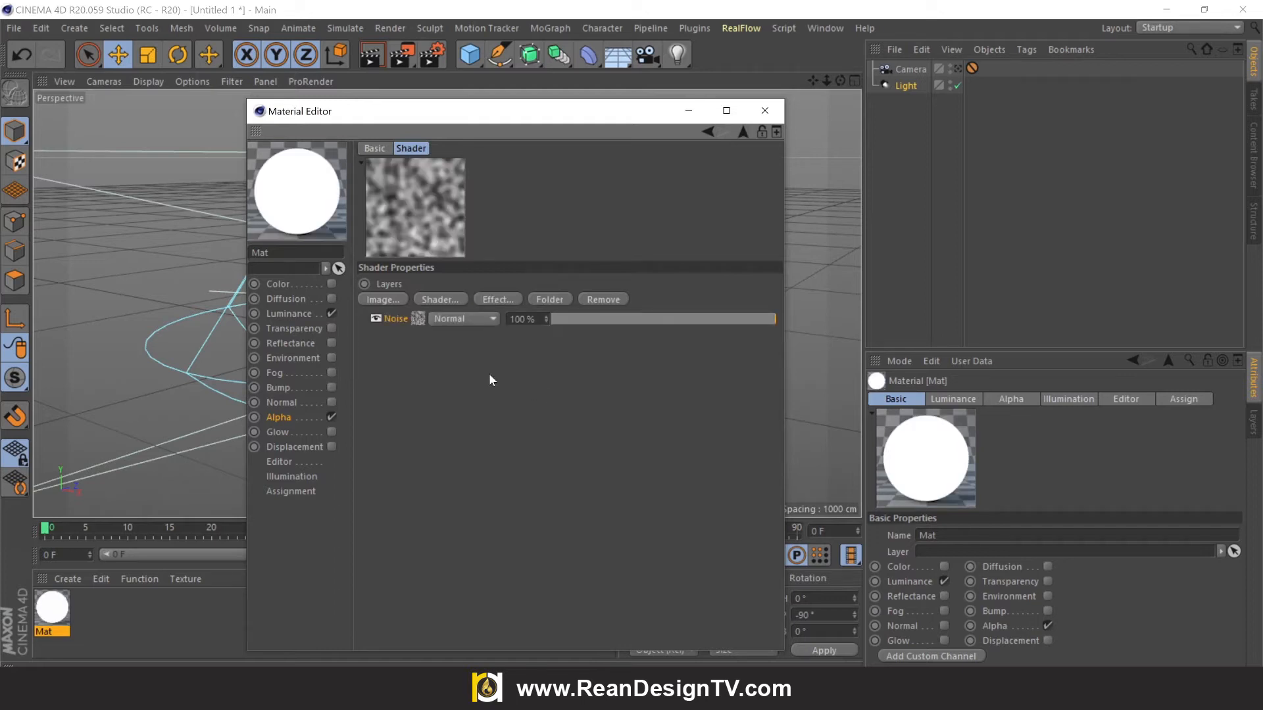
In the noise shader, set Color 1 to white and Color 2 to black.
click(418, 319)
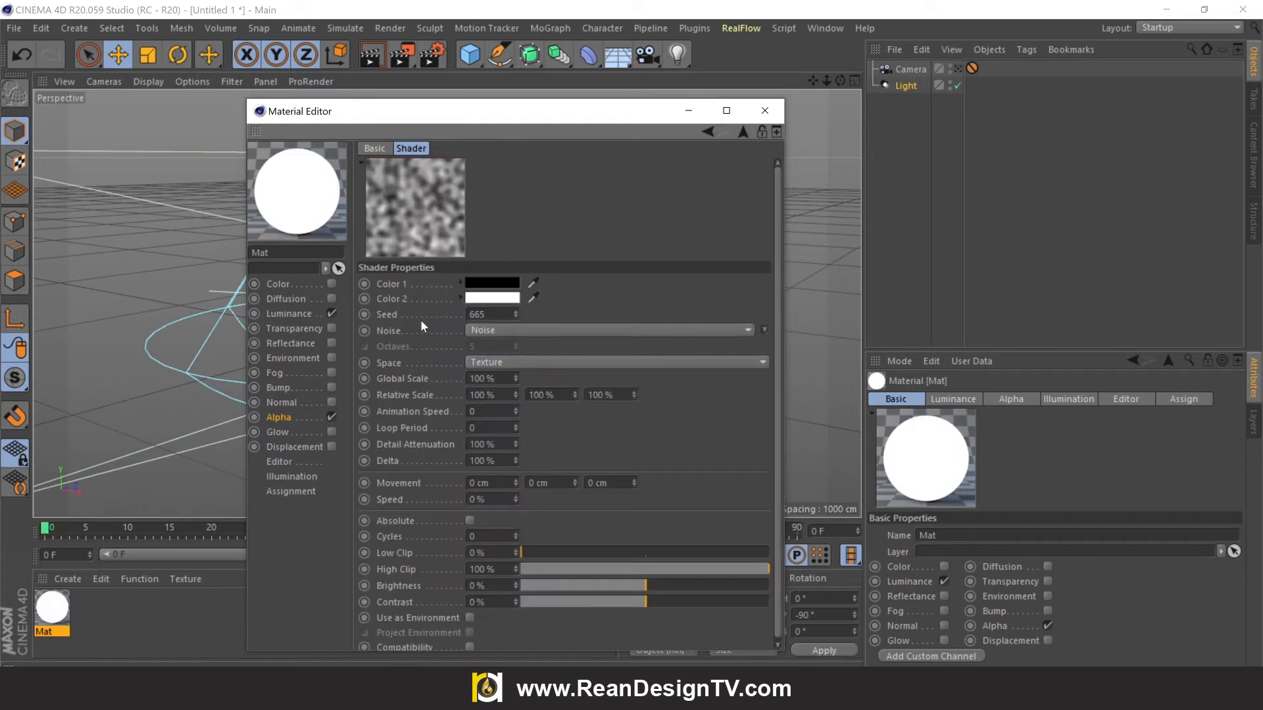
click(483, 285)
drag(477, 313, 658, 323)
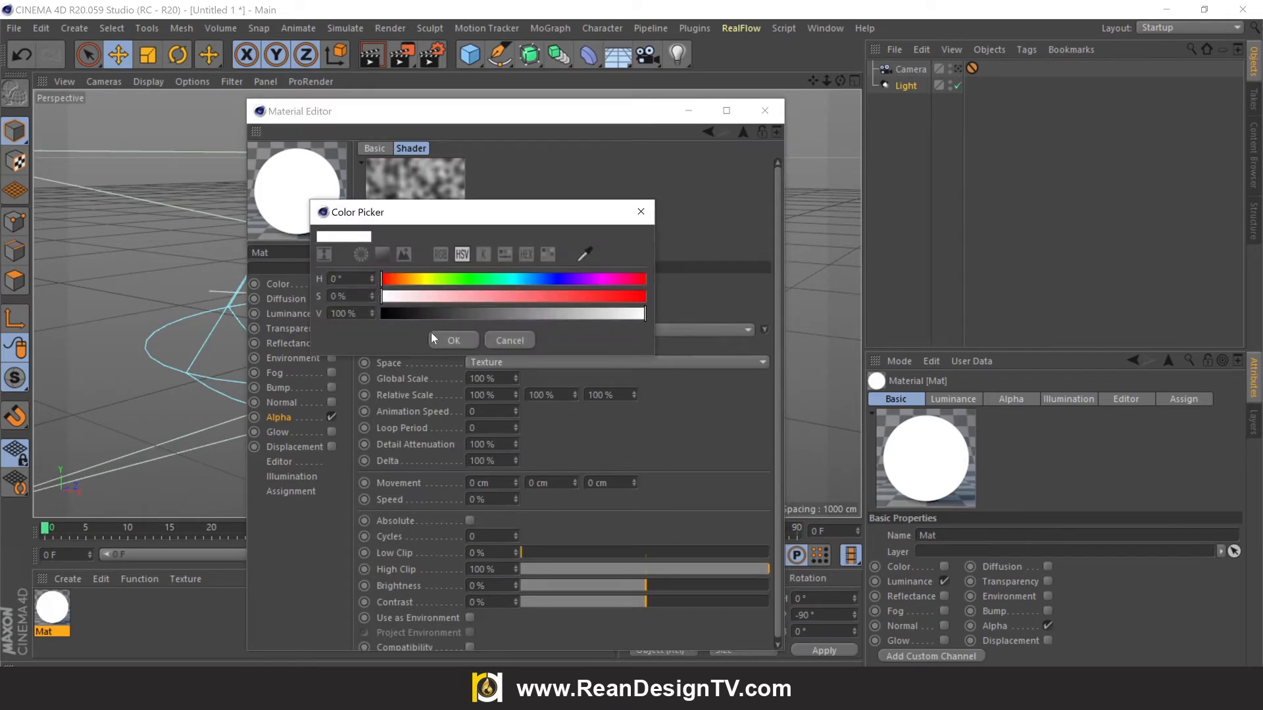
click(453, 340)
click(487, 301)
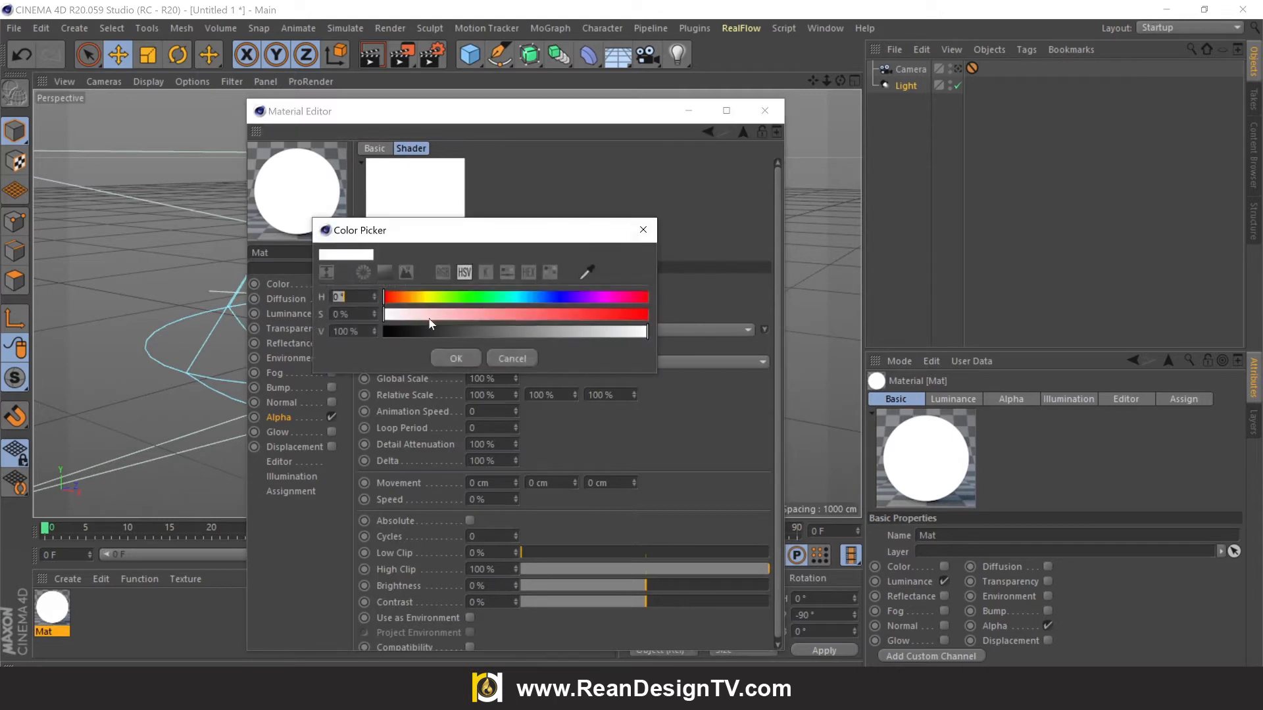
drag(424, 333, 332, 342)
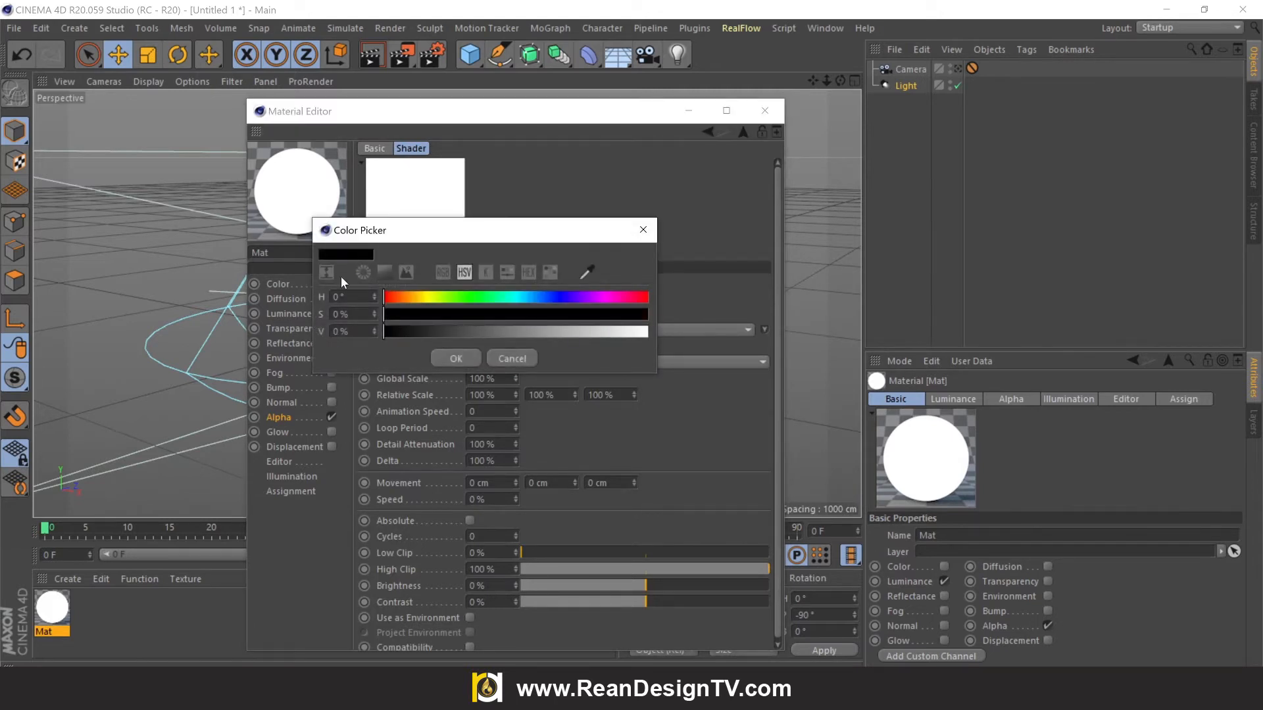
click(451, 359)
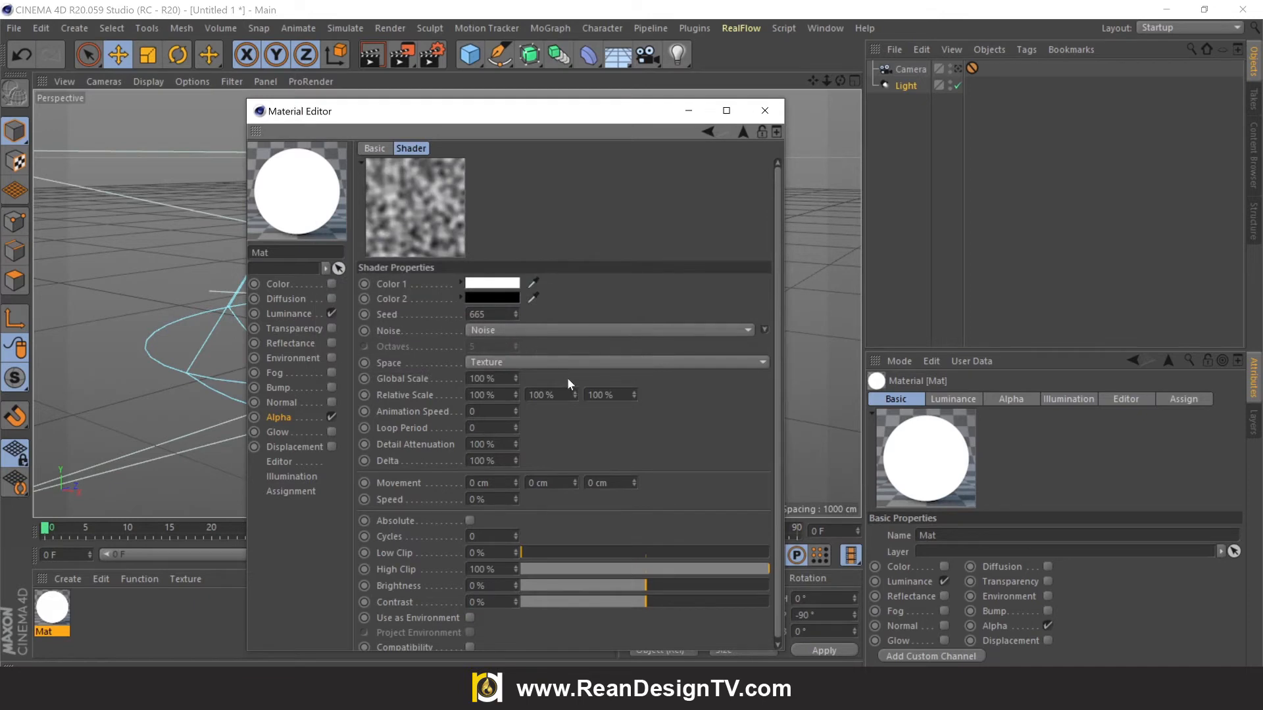
Change the noise type to Cranal and set its global scale to 190%.
click(530, 329)
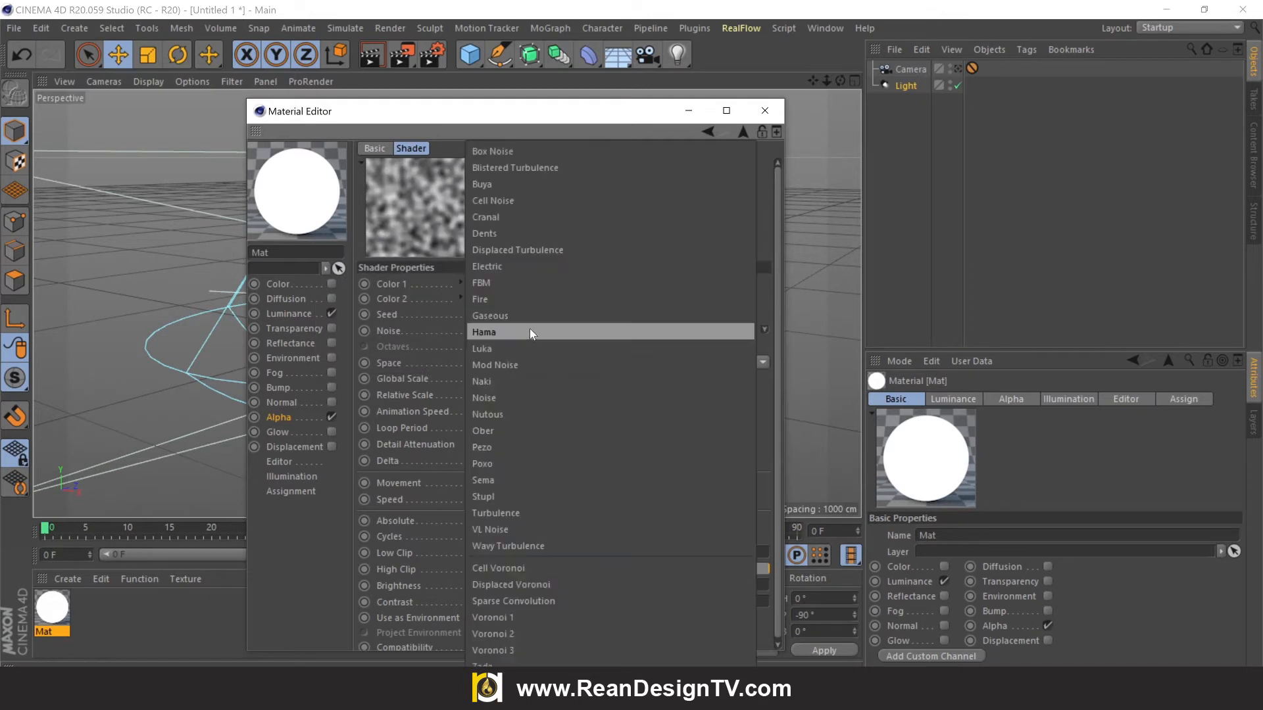
click(582, 217)
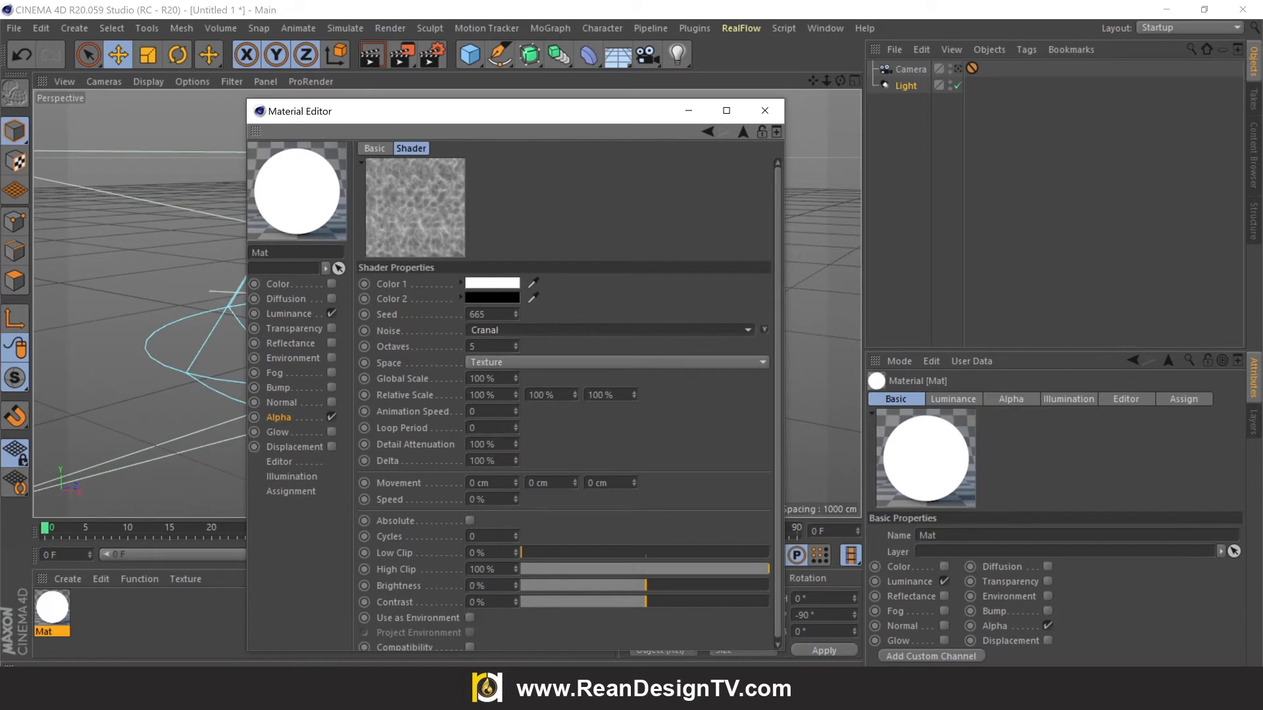
click(477, 378)
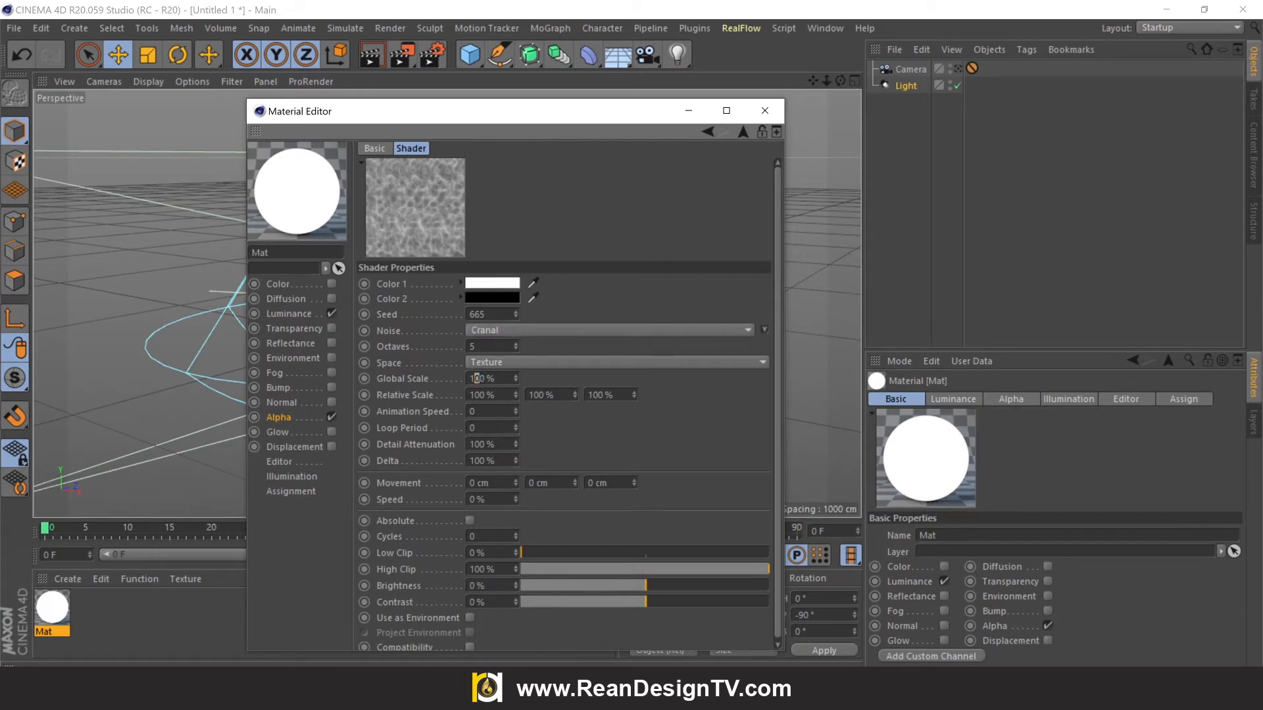
text(9)
key(Return)
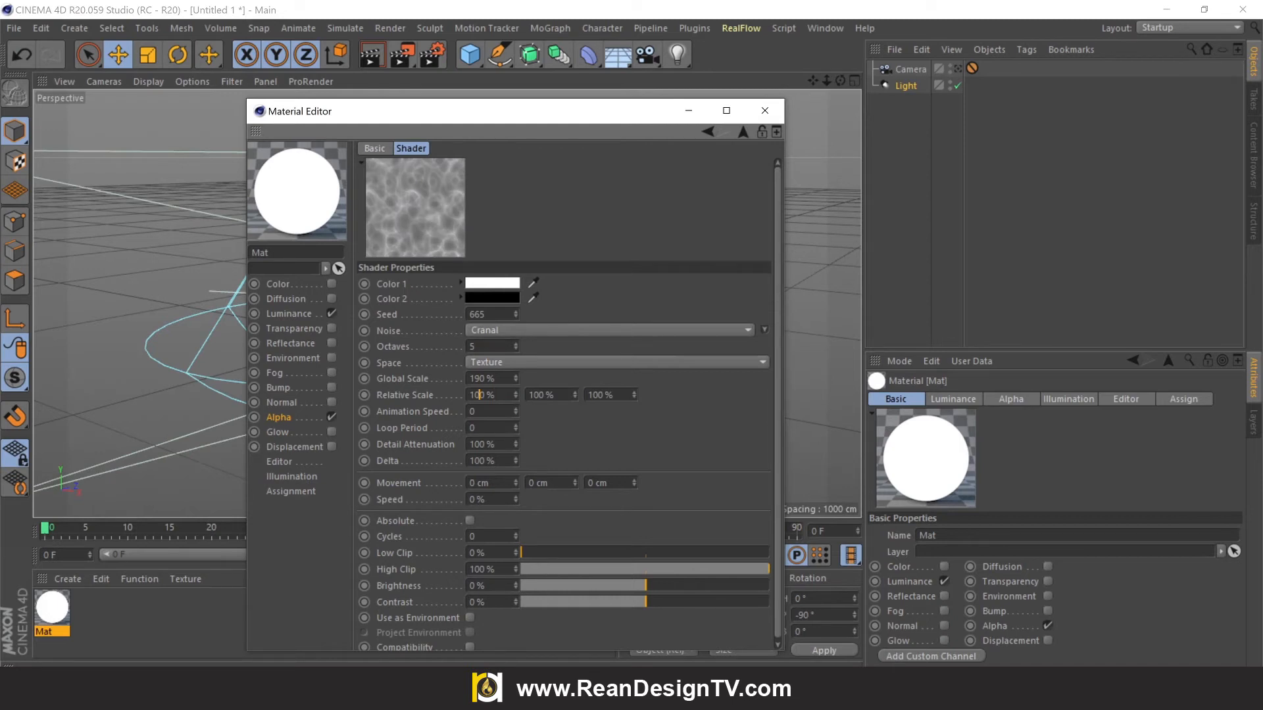
Set the first relative scale value of the noise to 130%.
drag(480, 395, 474, 395)
text(3)
key(Return)
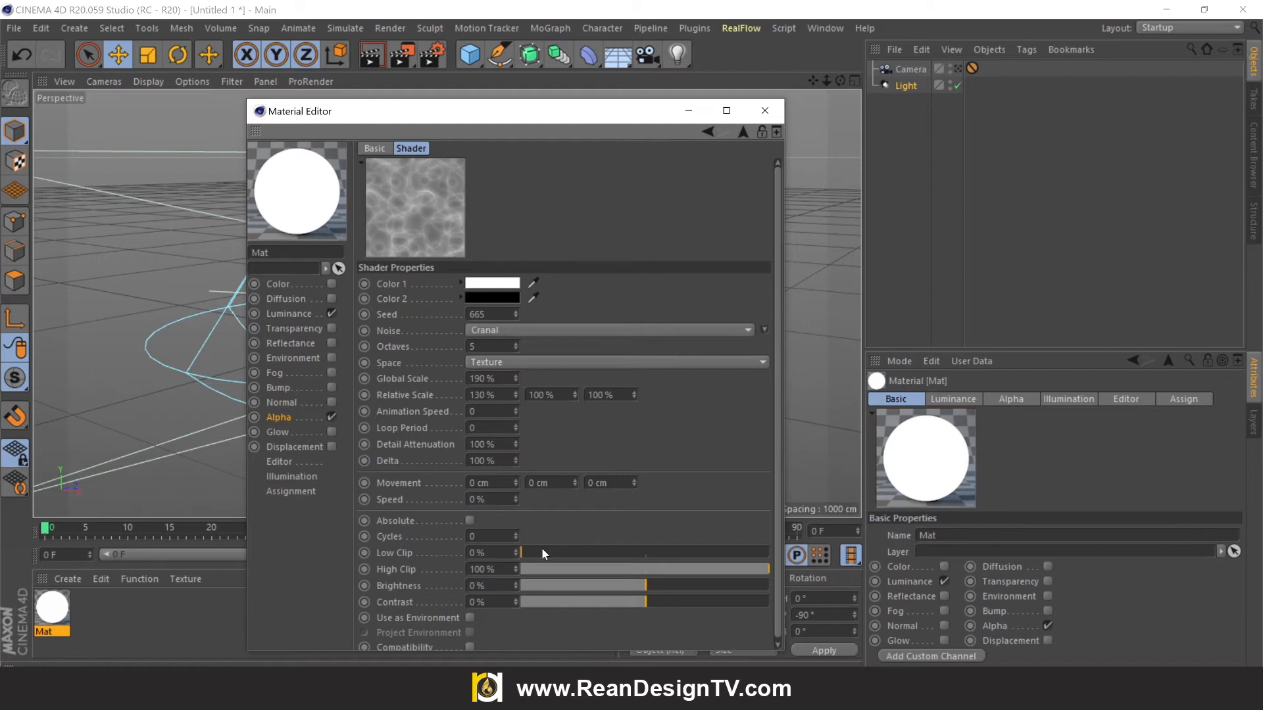
Set the noise's low clip to 22% and high clip to 50%.
click(568, 553)
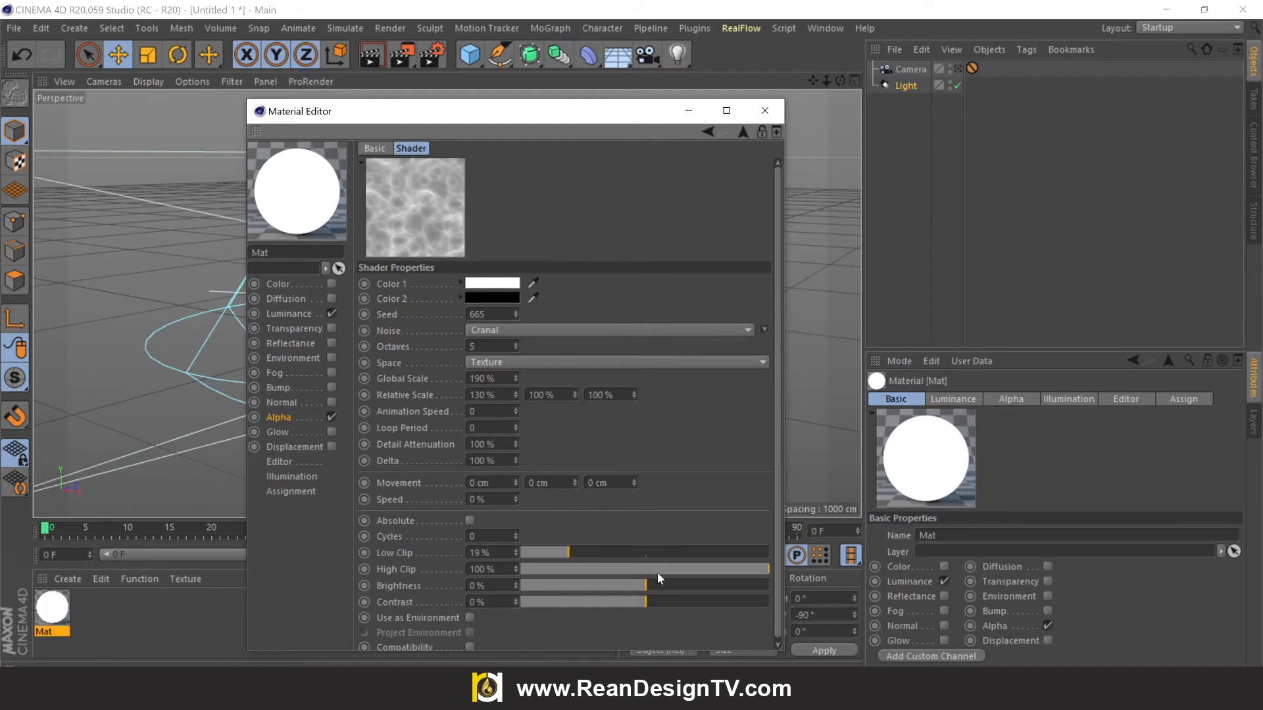
drag(693, 574, 645, 574)
click(479, 568)
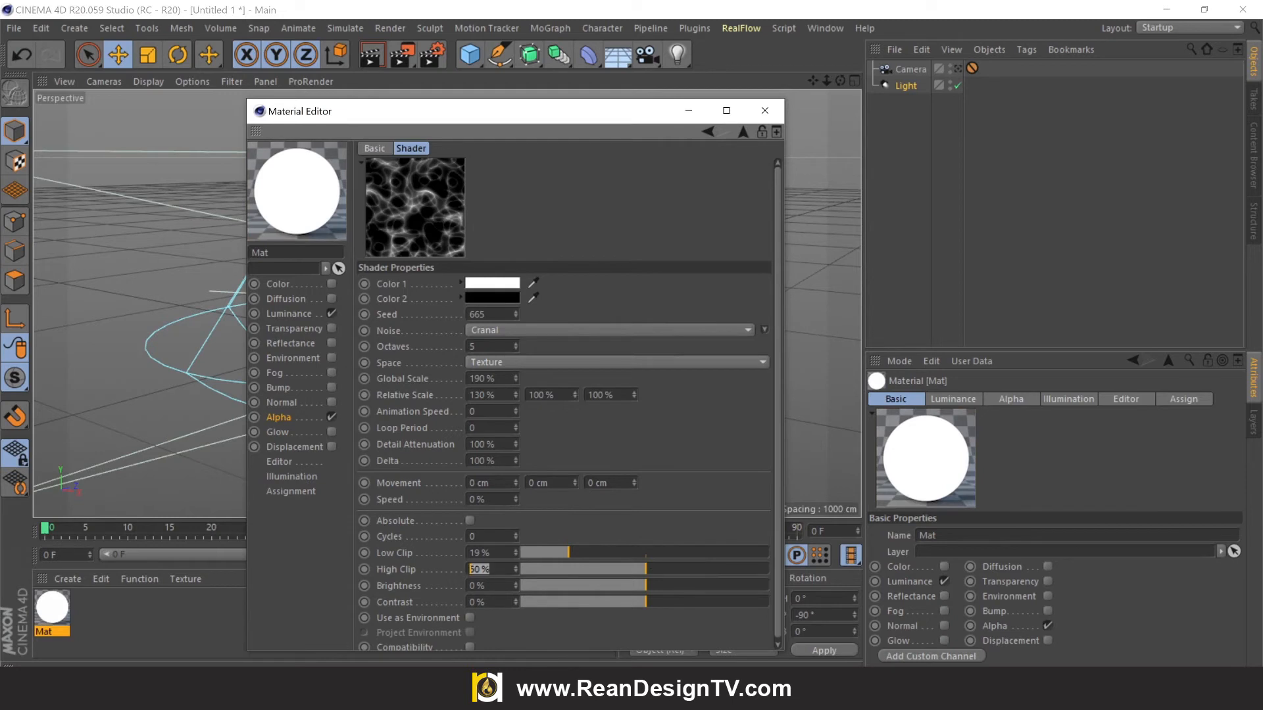
click(492, 553)
drag(575, 550, 576, 550)
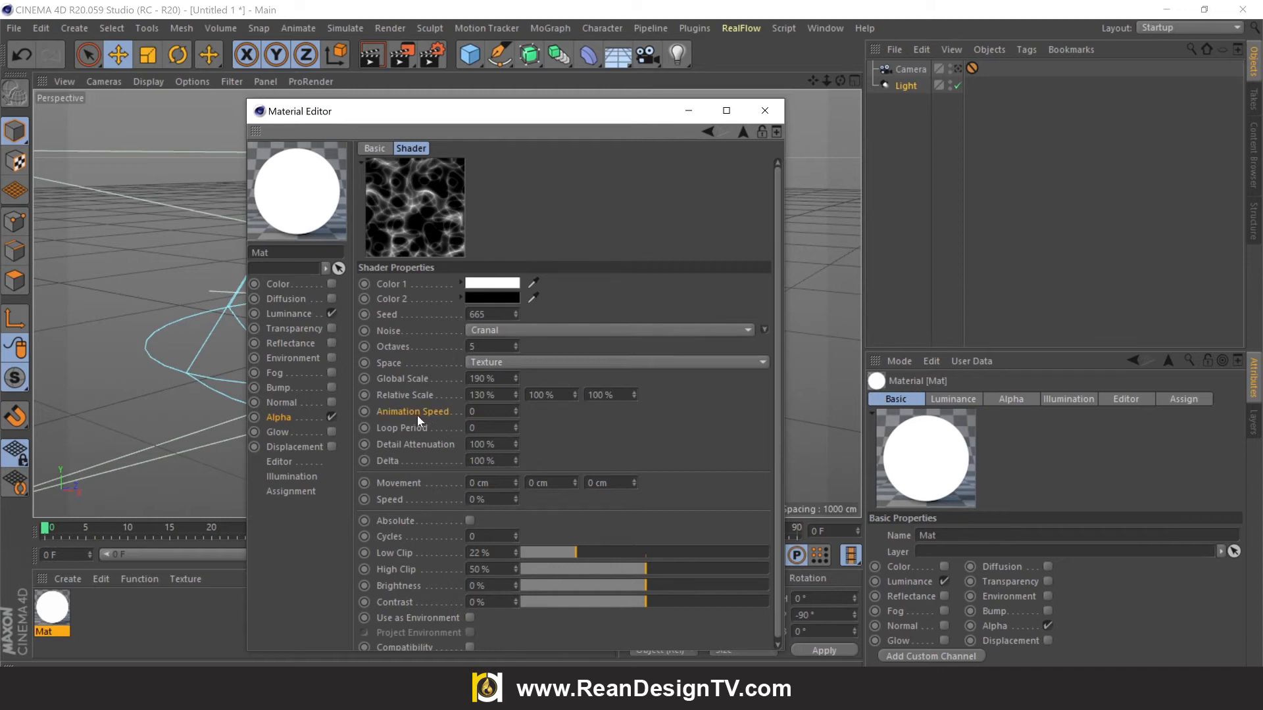
Set the noise's animation speed to 1 and play its animated preview briefly.
double_click(472, 411)
right_click(419, 208)
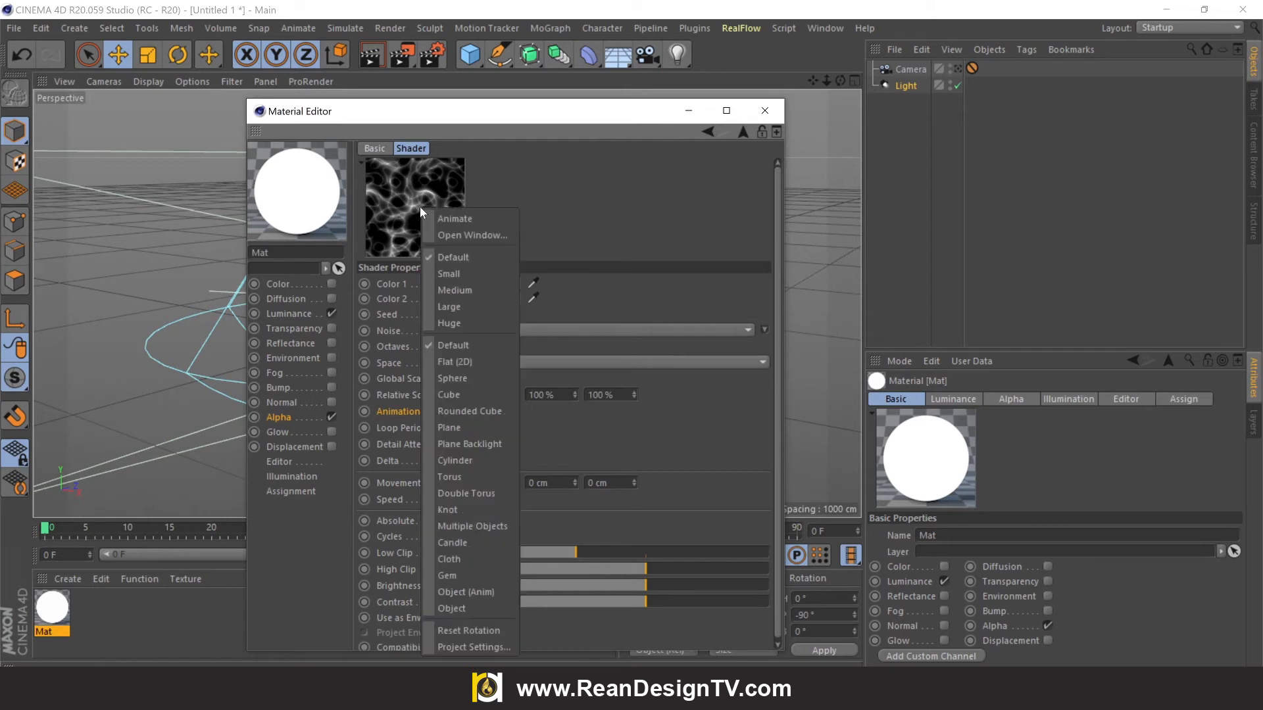
click(462, 224)
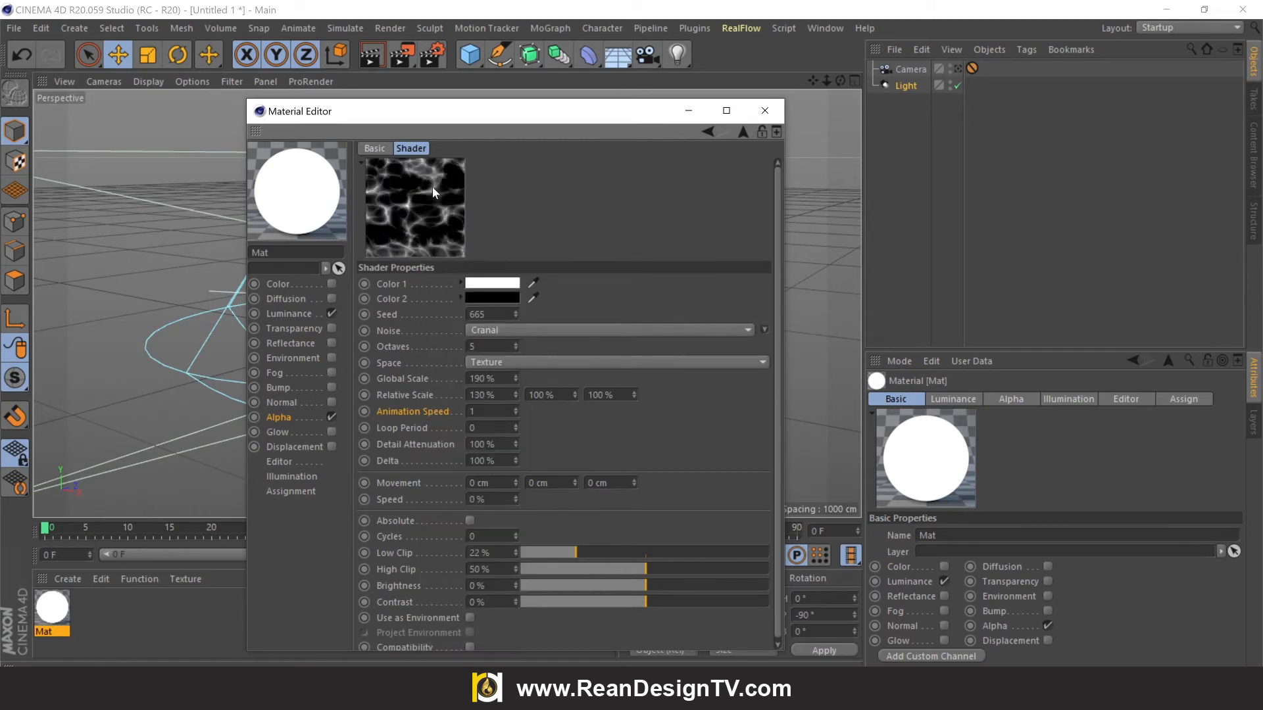
right_click(433, 208)
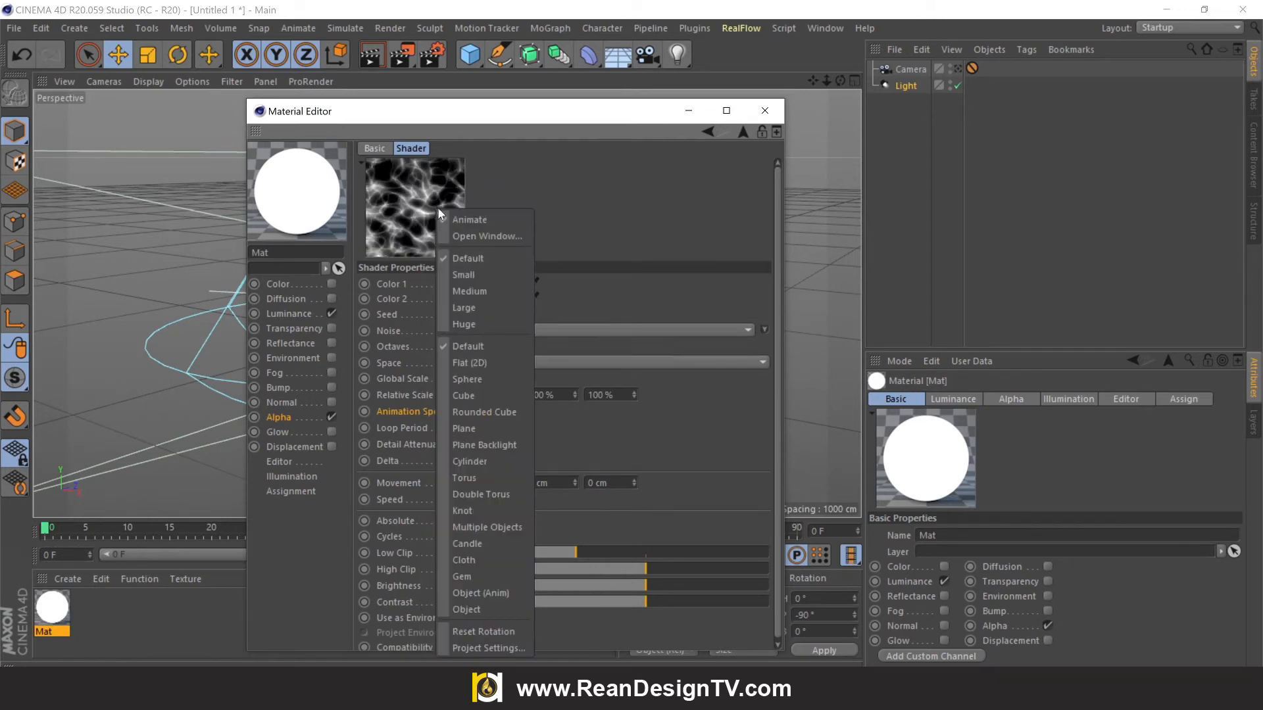
click(471, 221)
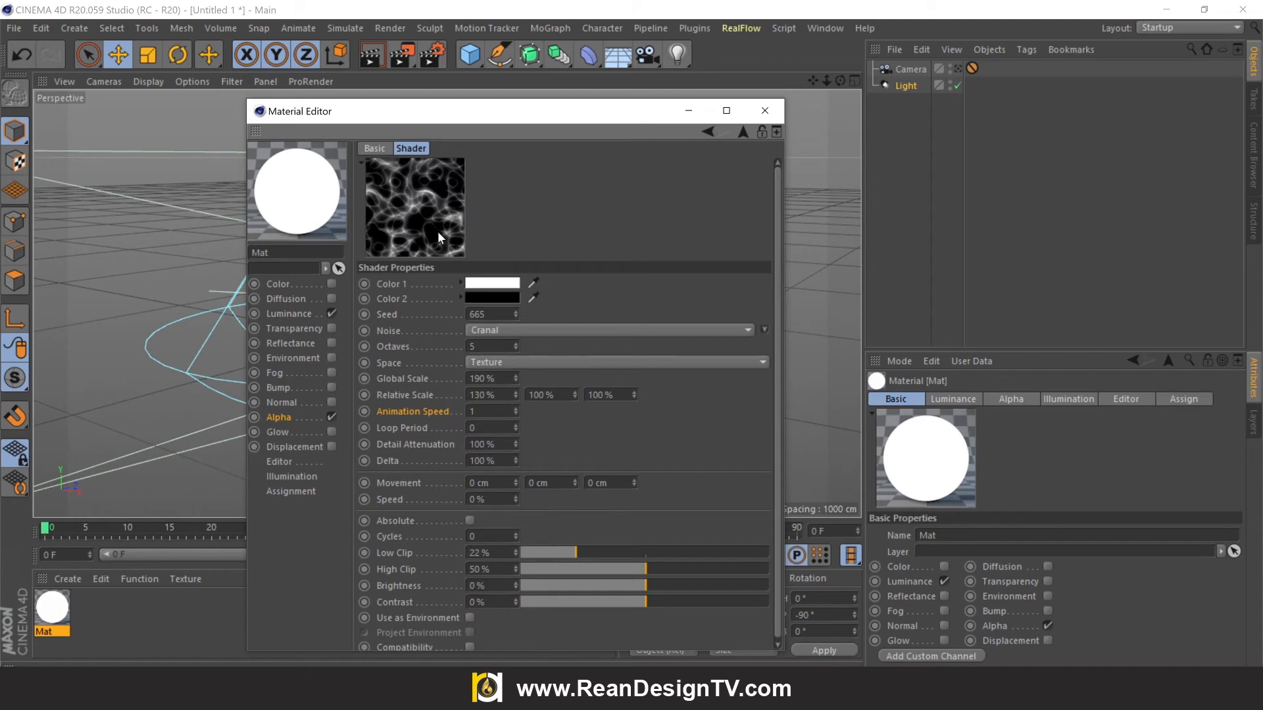
Add a Distort effect above the noise layer with a 50% noise scale, and play the animated preview briefly.
click(743, 131)
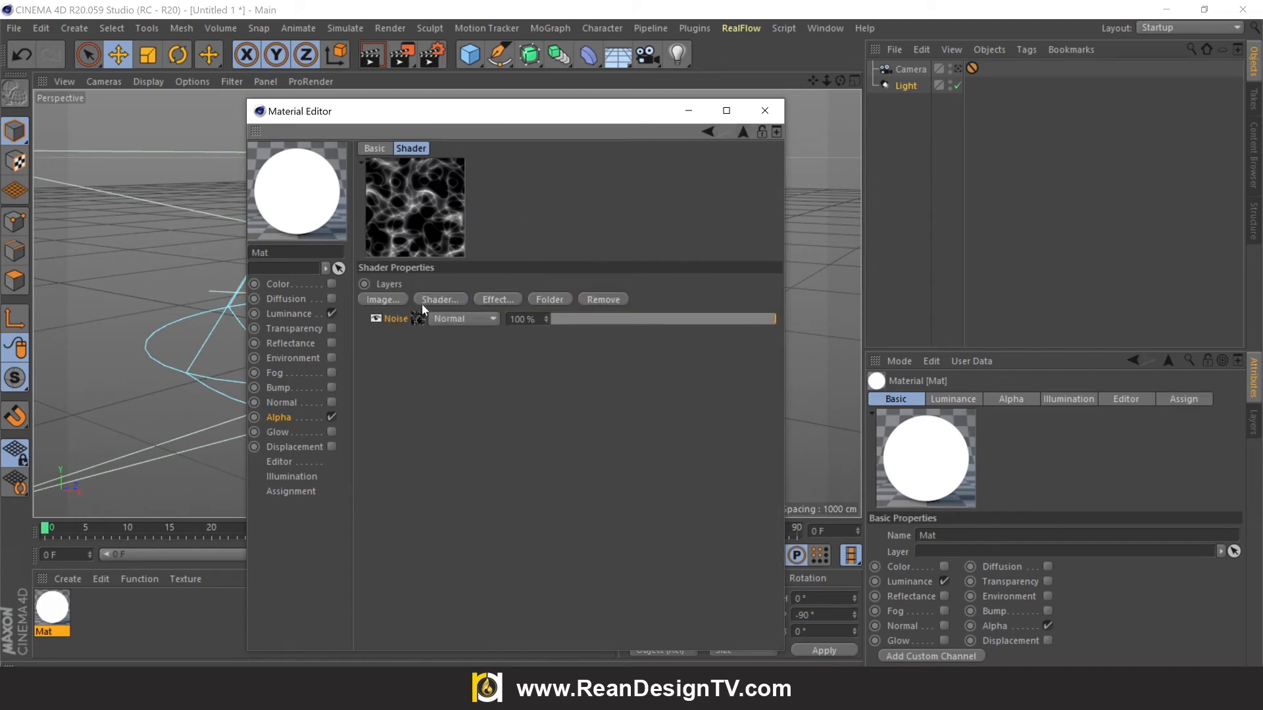
click(506, 301)
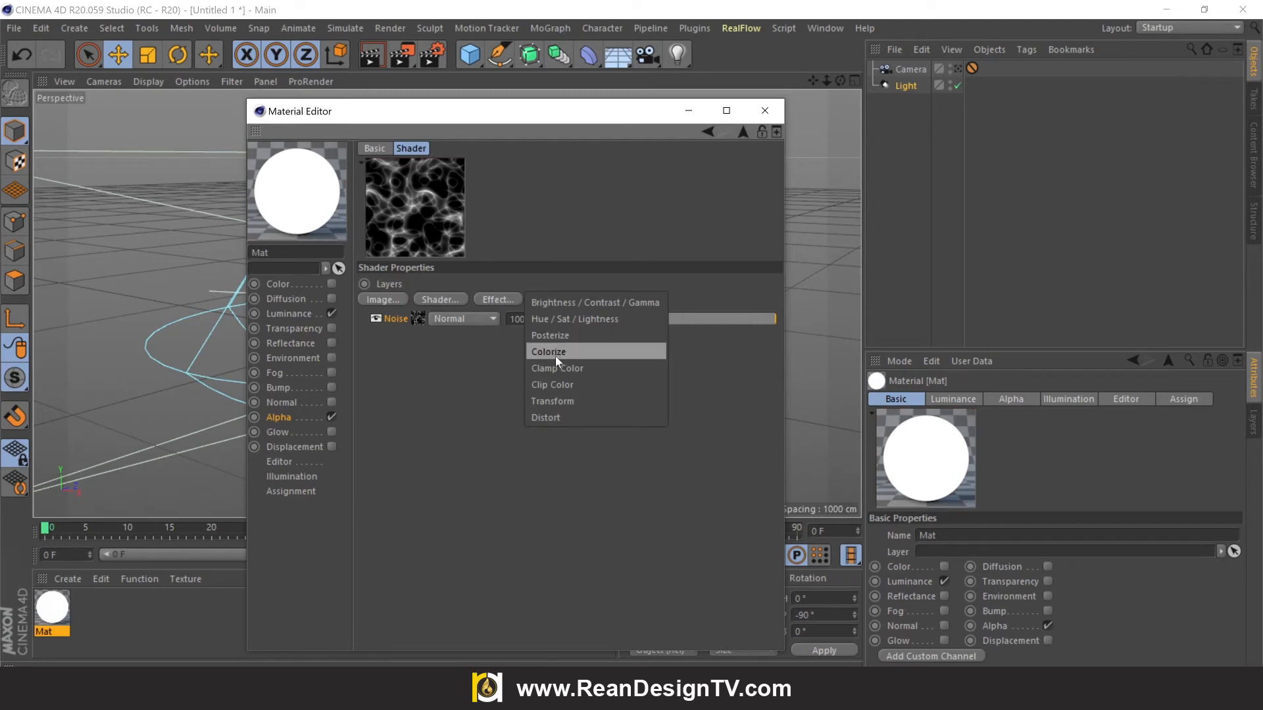
click(546, 416)
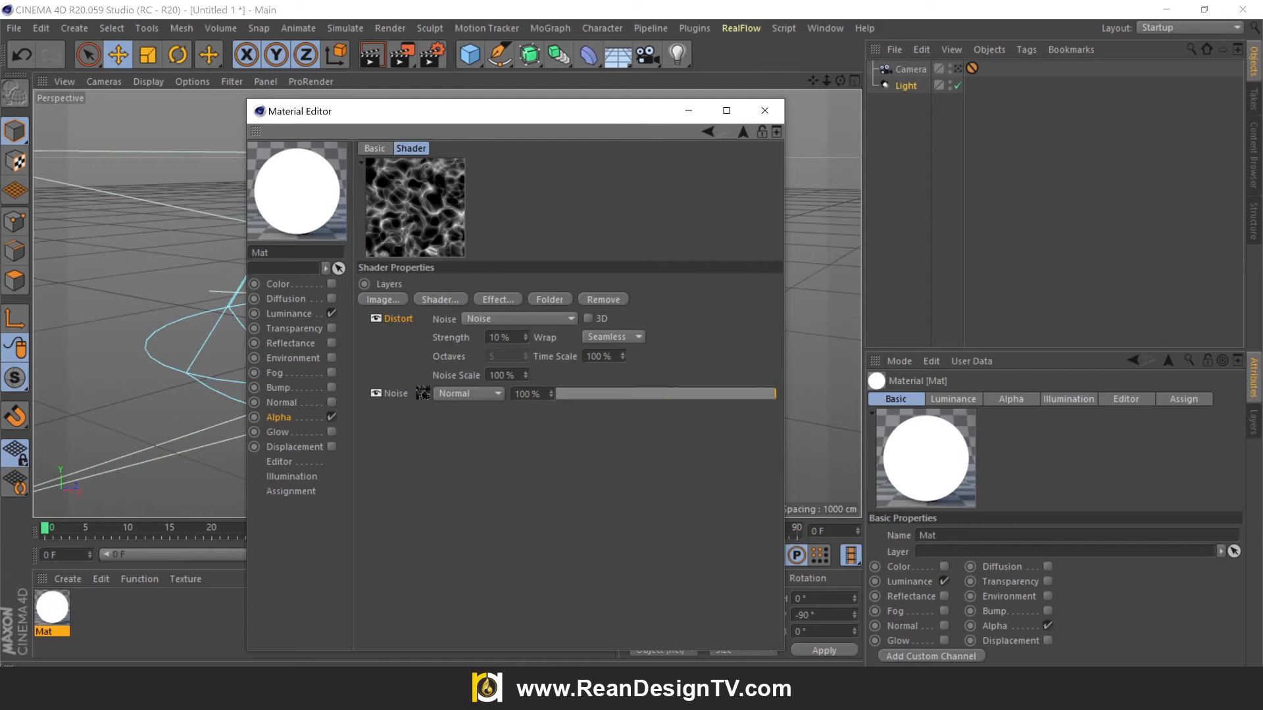
drag(504, 375, 490, 375)
text(50)
key(Return)
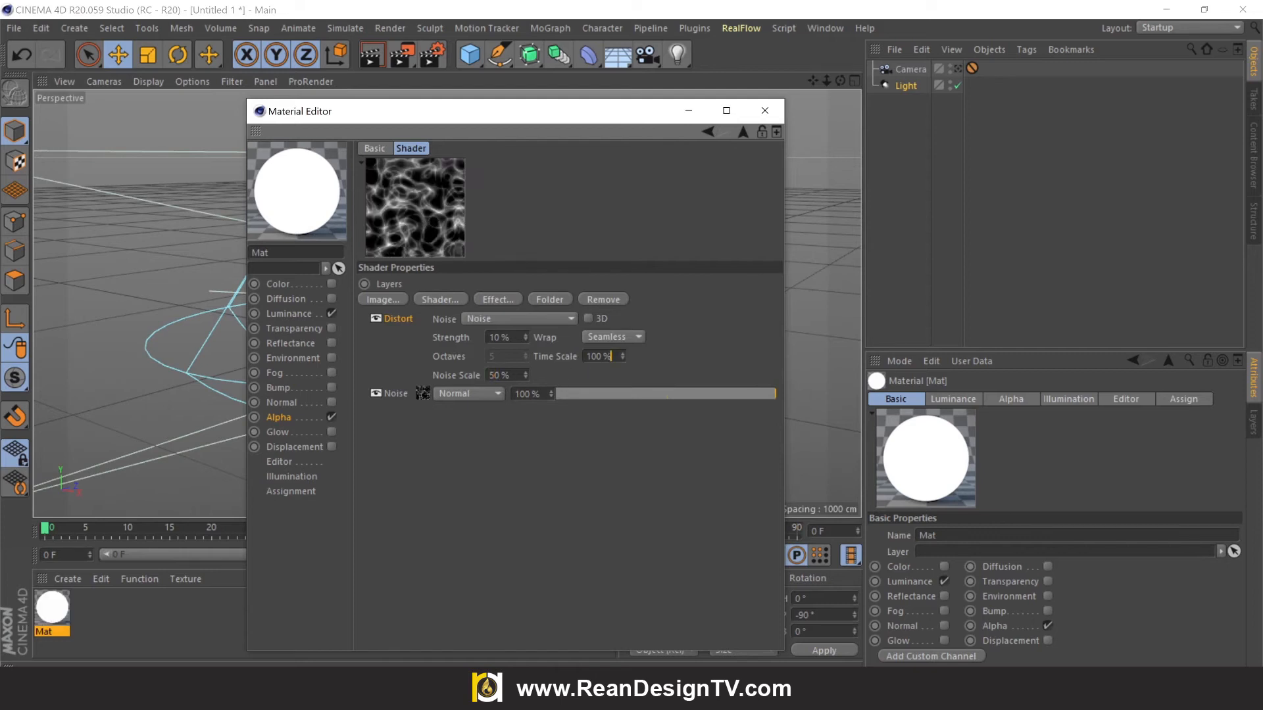
right_click(424, 209)
click(468, 224)
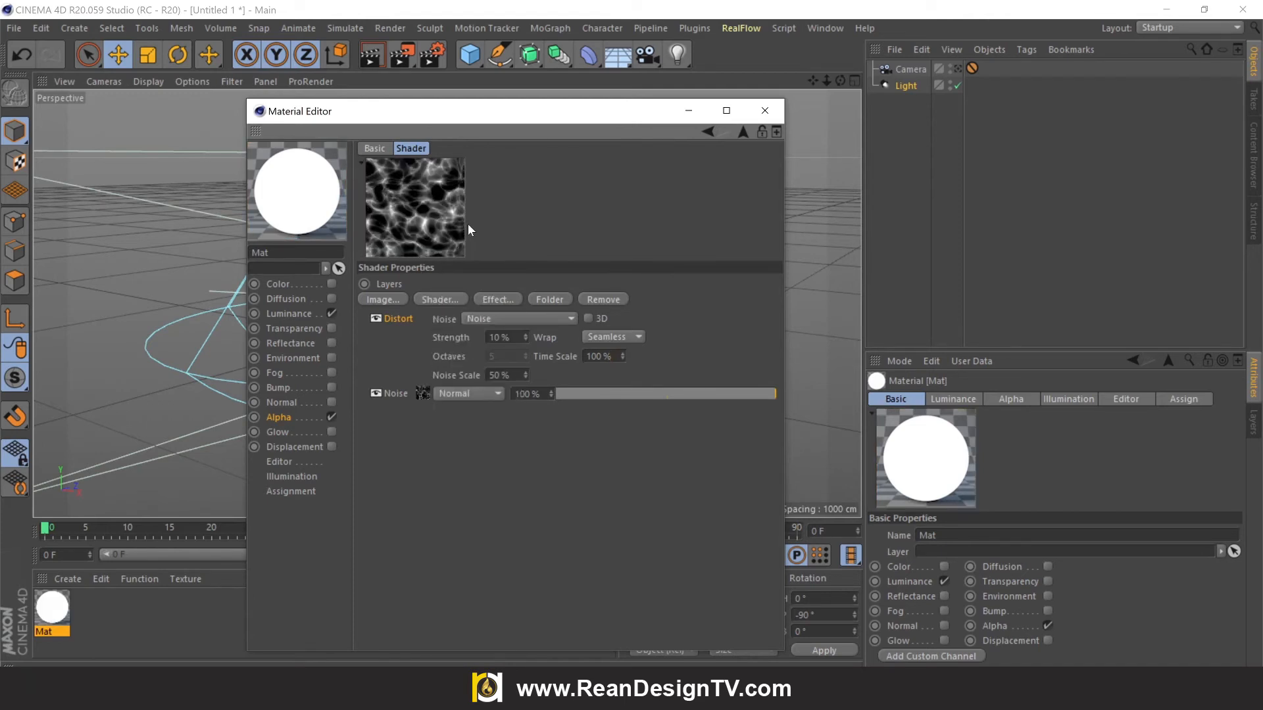
right_click(440, 209)
click(464, 221)
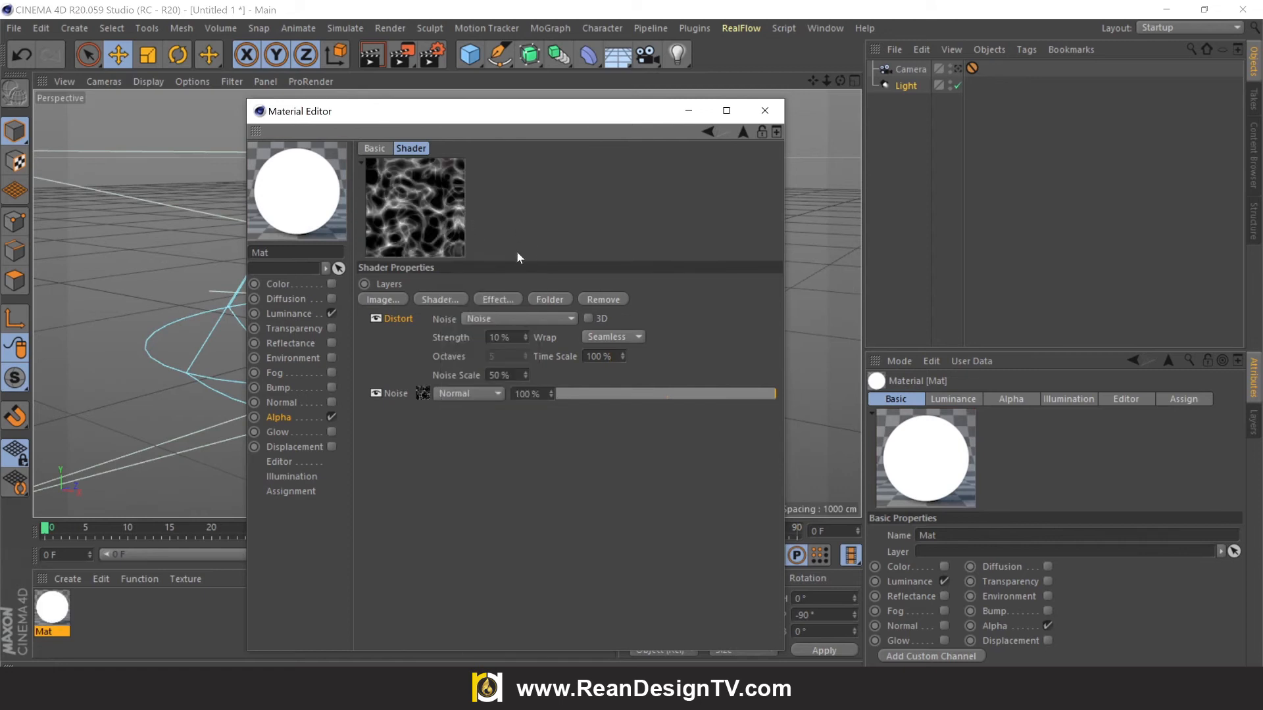
Return to the Alpha channel settings and disable Image Alpha.
click(744, 133)
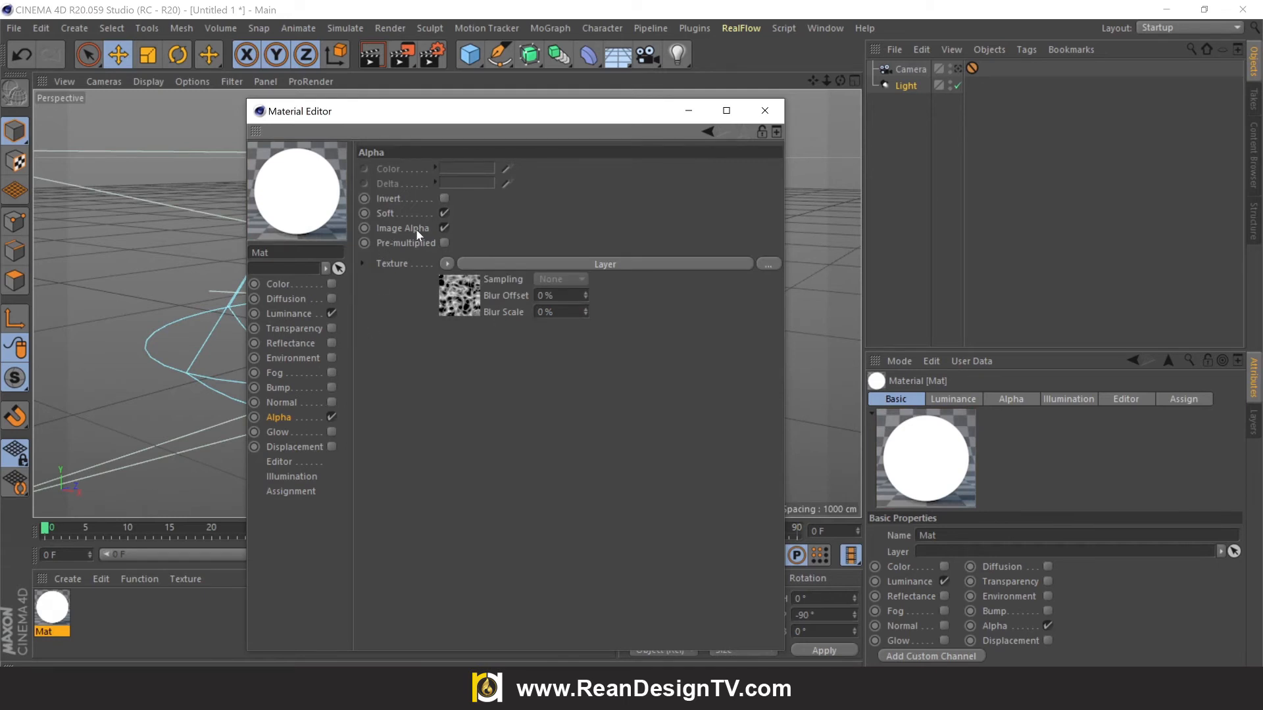
click(444, 229)
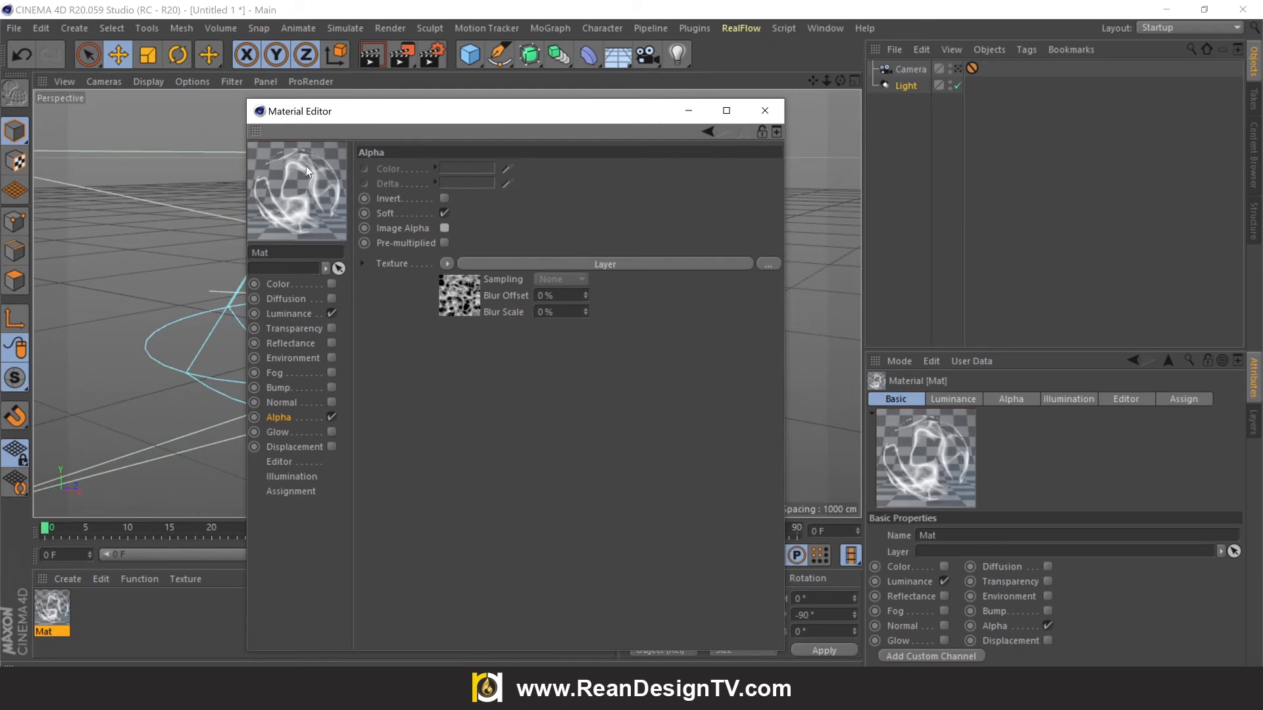
Close the material settings, add a Disc, enlarge it to about 399 cm outer radius and raise it to about 557 cm in Y.
click(781, 112)
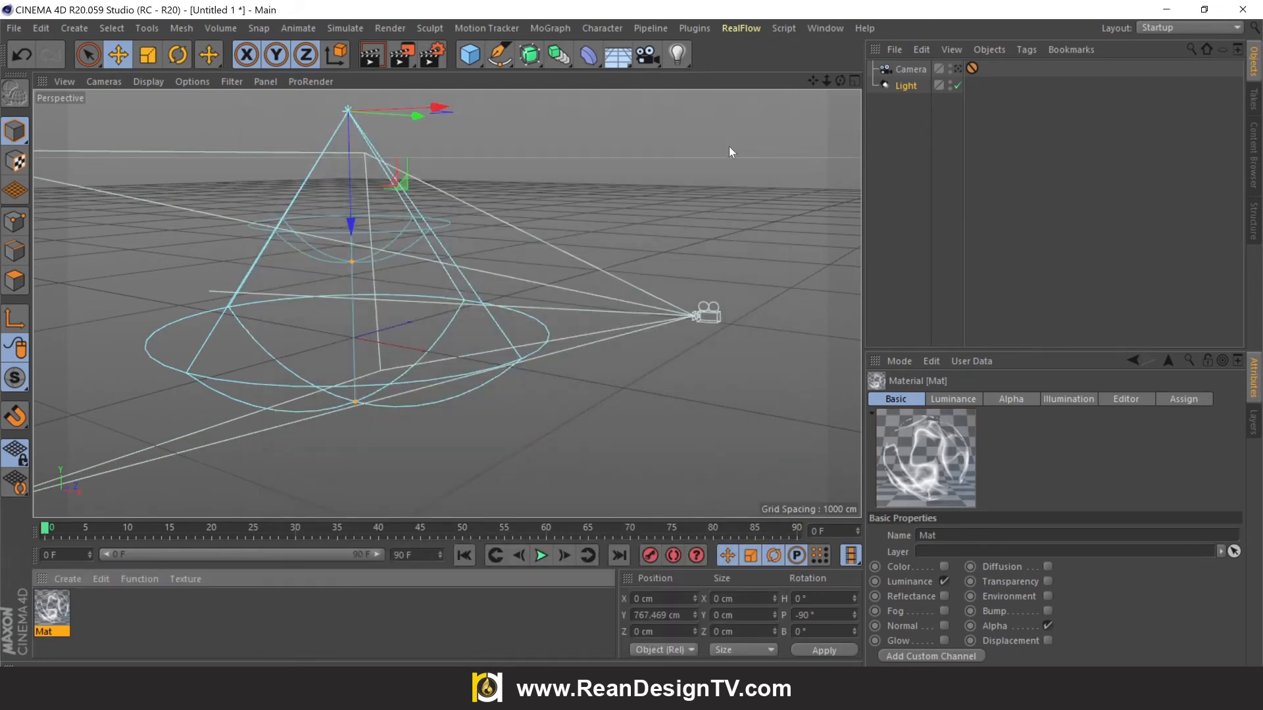
click(480, 64)
click(512, 111)
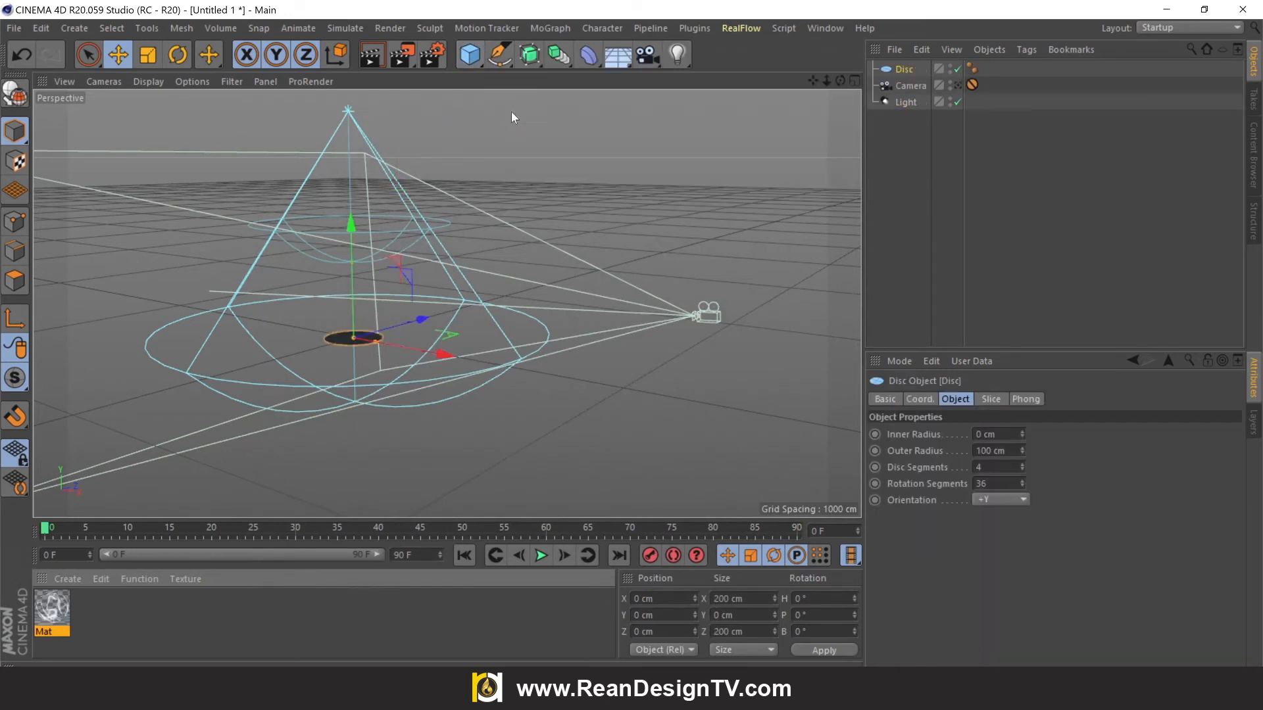
drag(415, 357, 447, 366)
drag(351, 223, 351, 83)
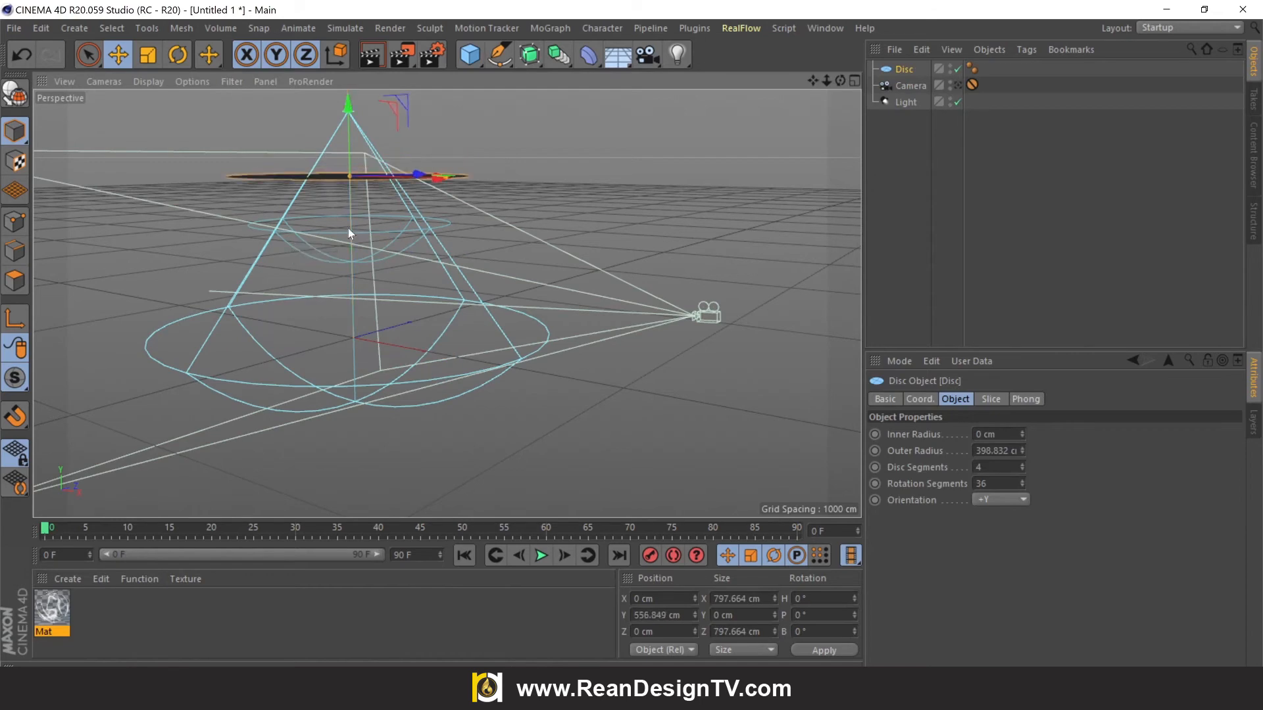
Check the disc through the camera view and raise it to about 581 cm in Y, clear of the camera frame.
click(957, 86)
click(955, 85)
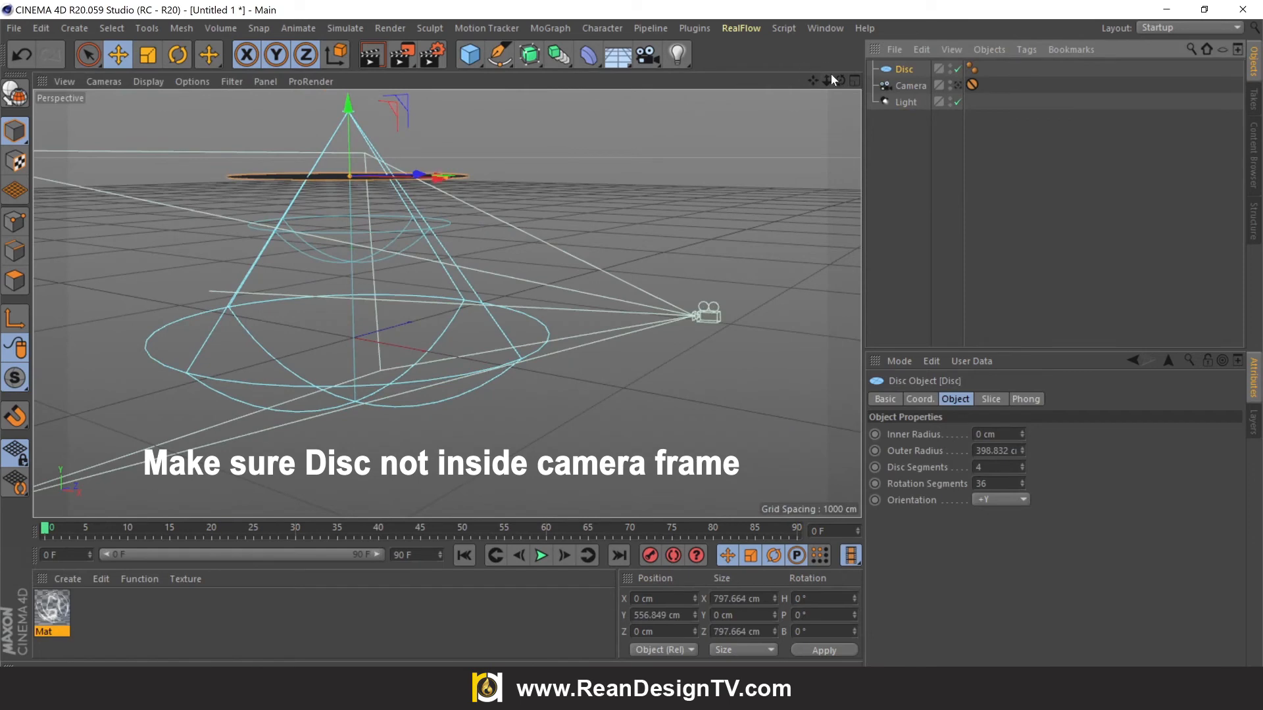
drag(839, 80, 819, 120)
drag(369, 110, 357, 93)
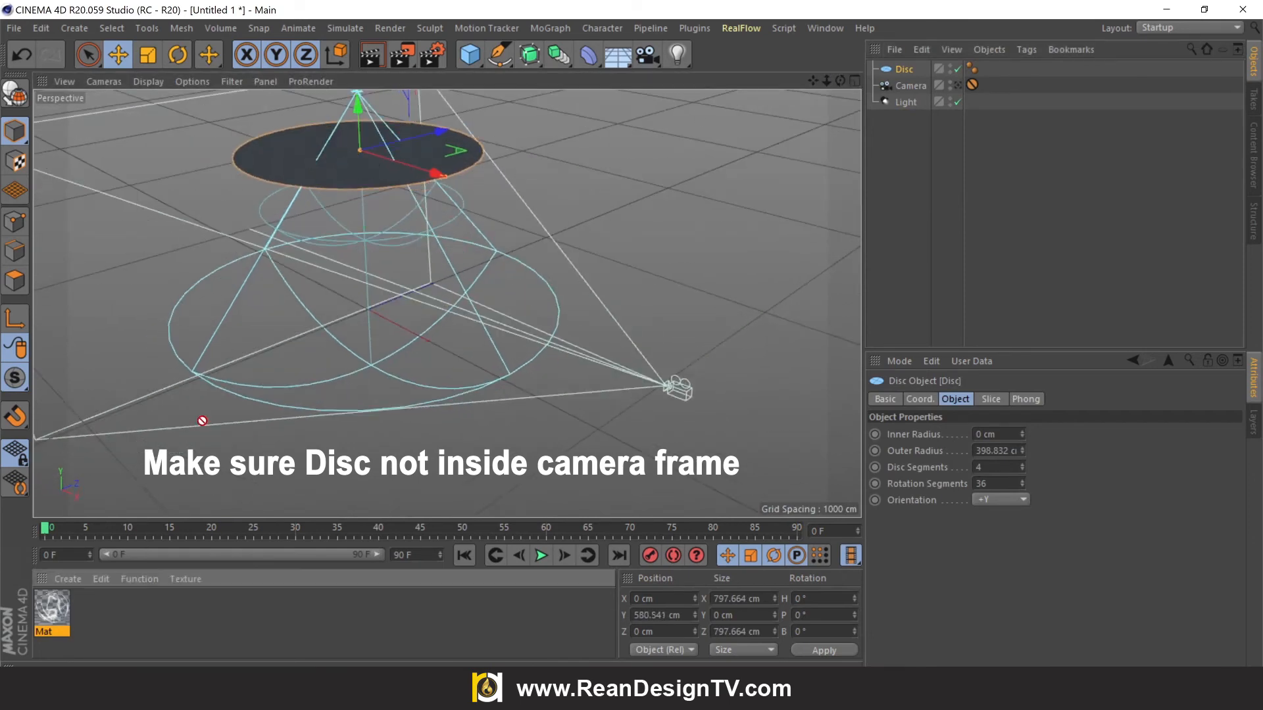
Apply the Mat material to the disc and render a preview through the scene camera.
drag(333, 173, 333, 176)
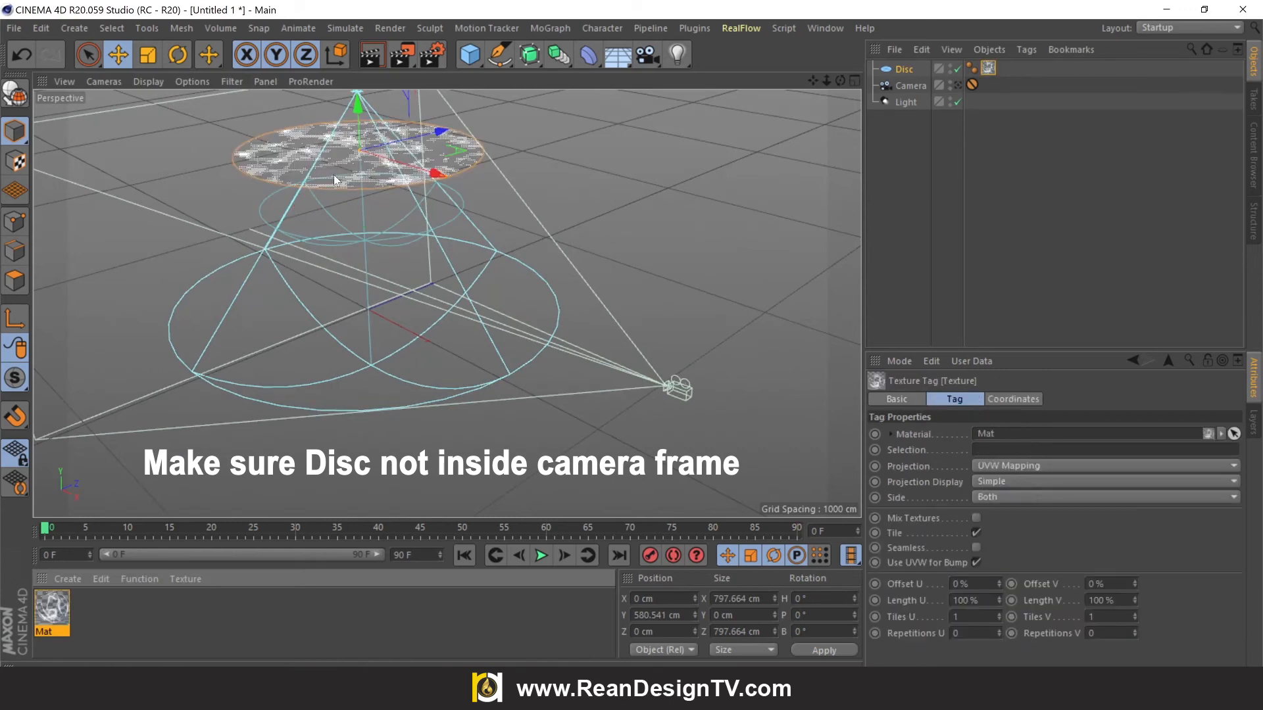
click(958, 85)
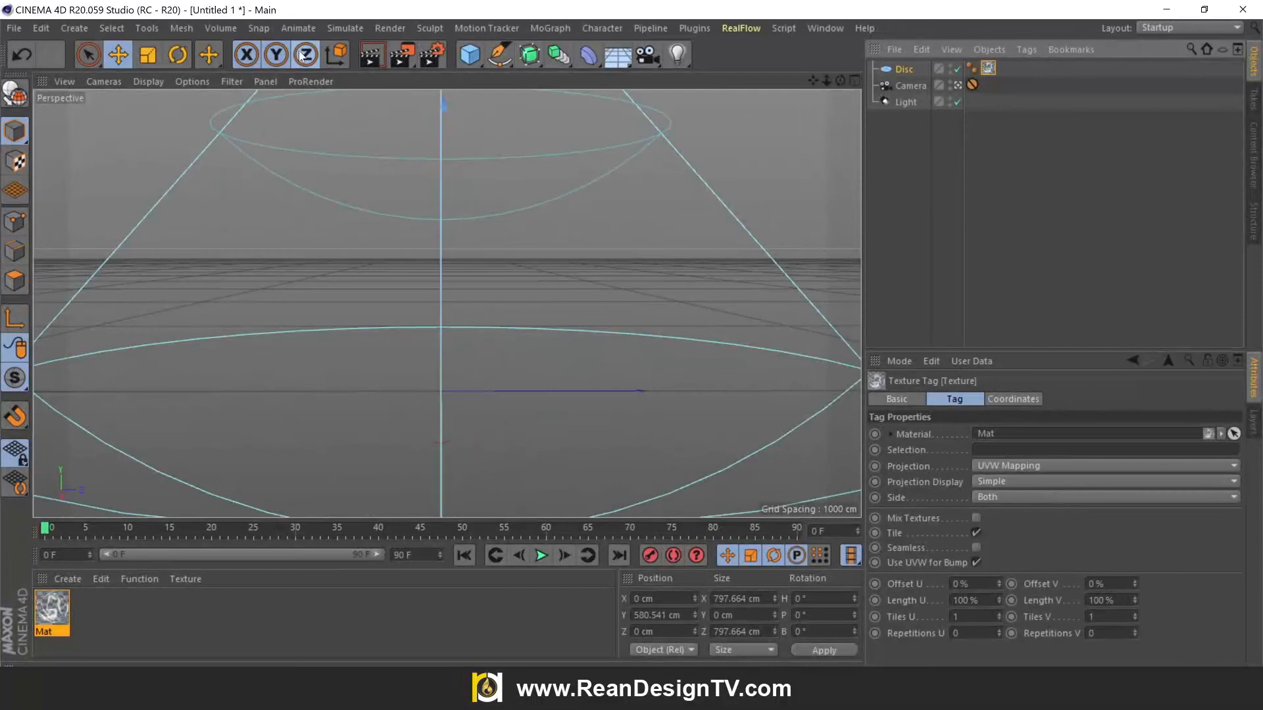
click(371, 58)
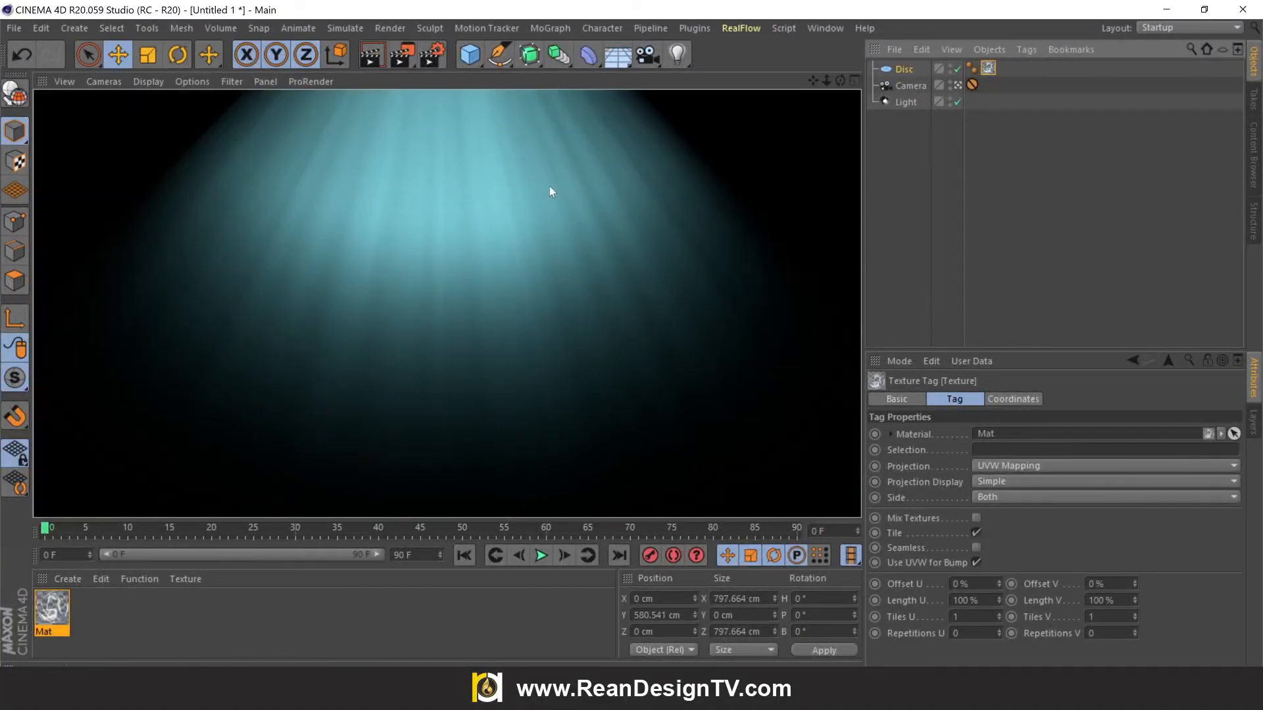
Go to frame 3, render a preview of the light rays in the viewport, and clear the selection.
drag(50, 535, 73, 531)
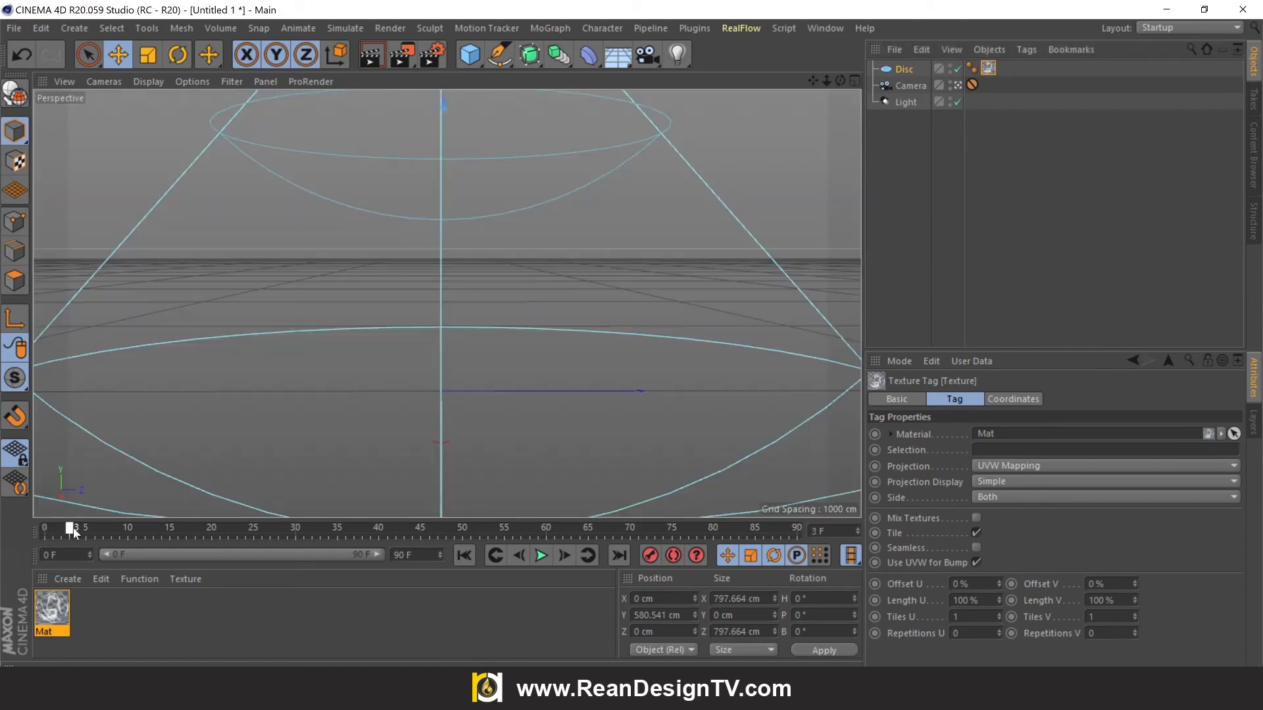
click(372, 58)
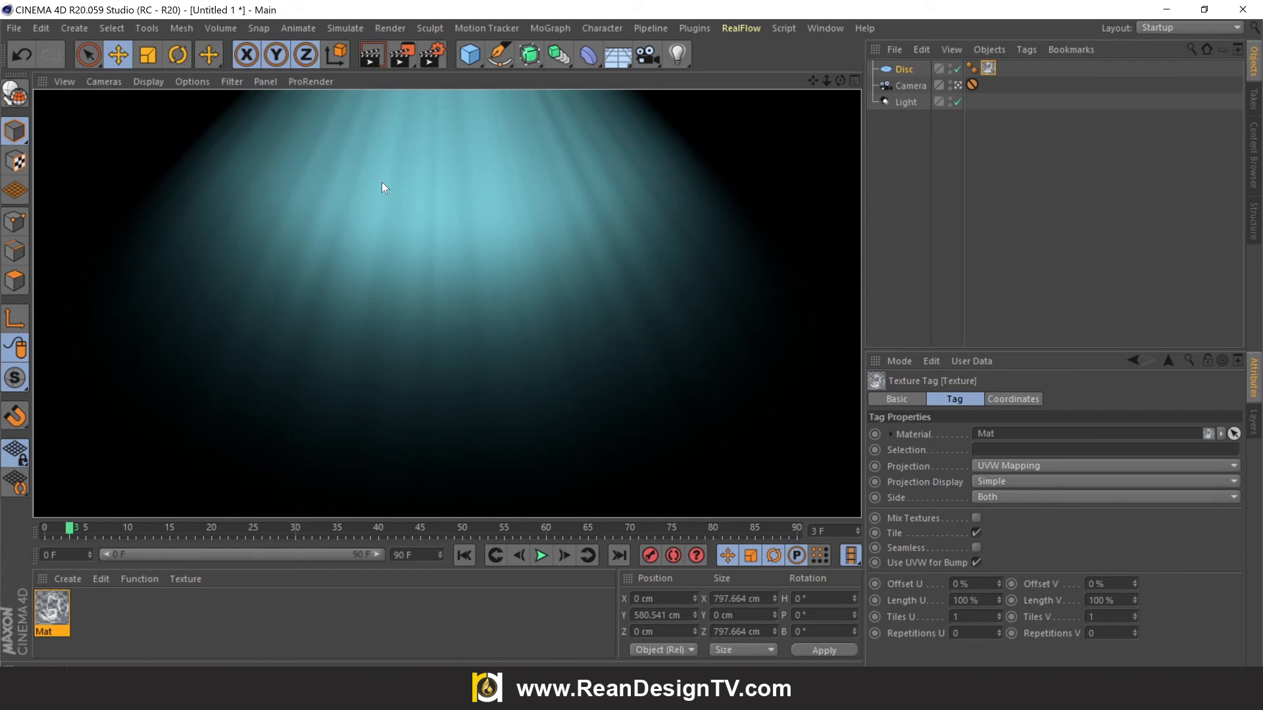
click(634, 217)
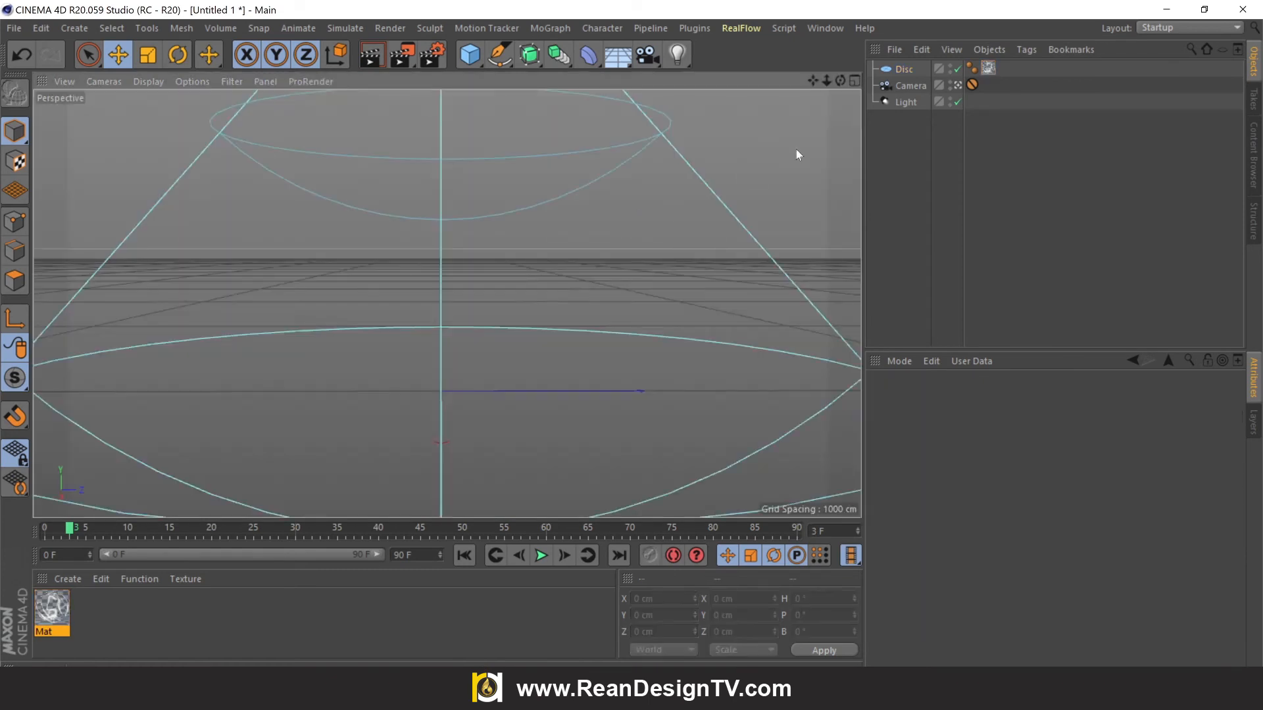
Set the light's visibility Outer Distance to 1300 cm and render a viewport preview.
click(904, 101)
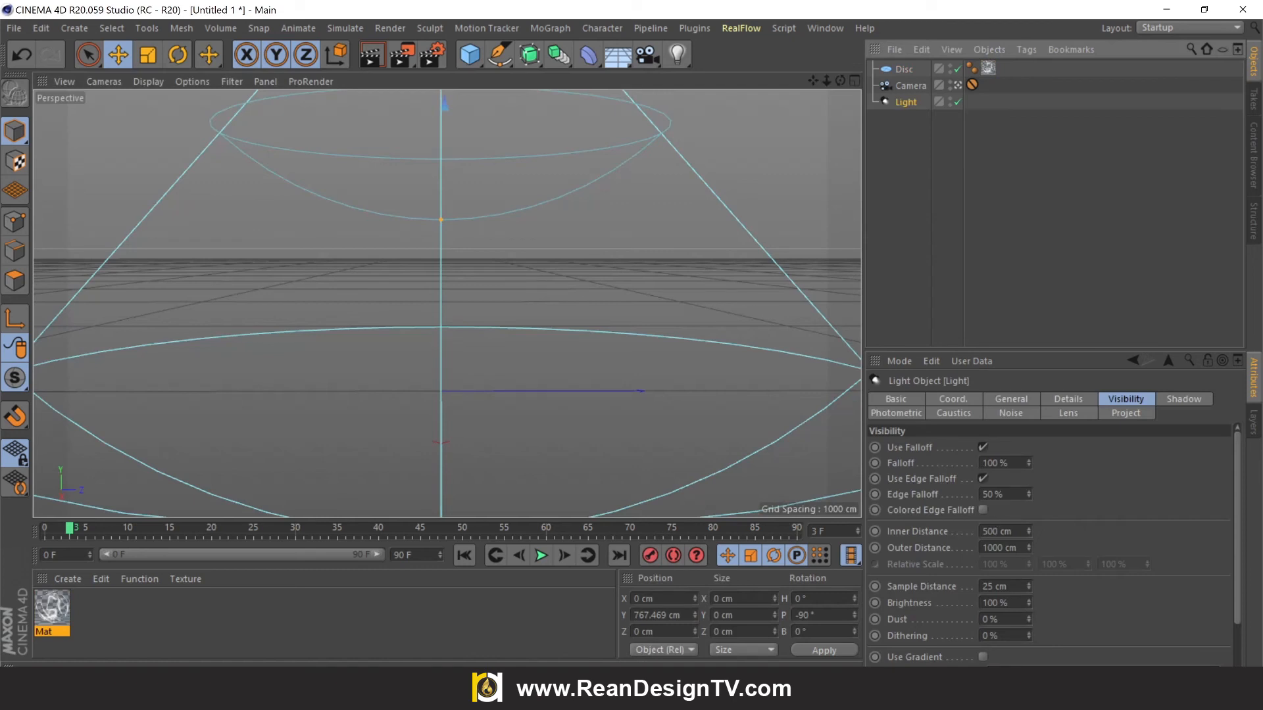
click(989, 548)
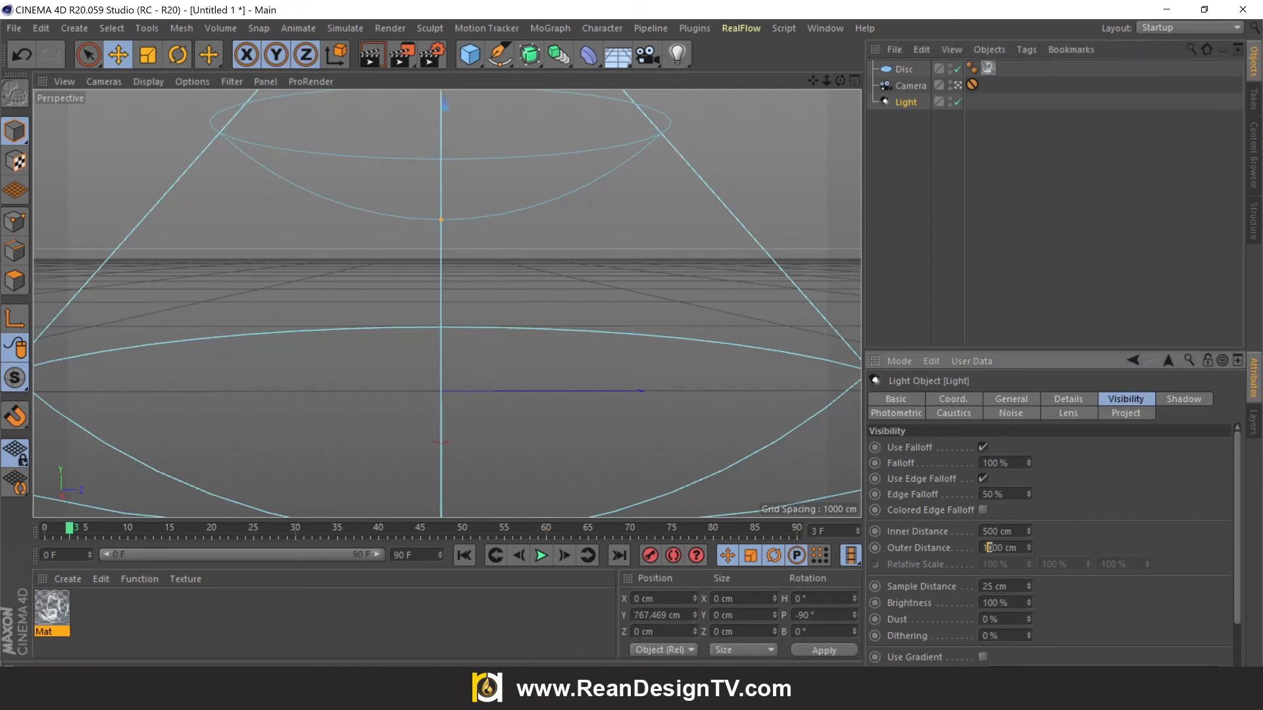
key(Tab)
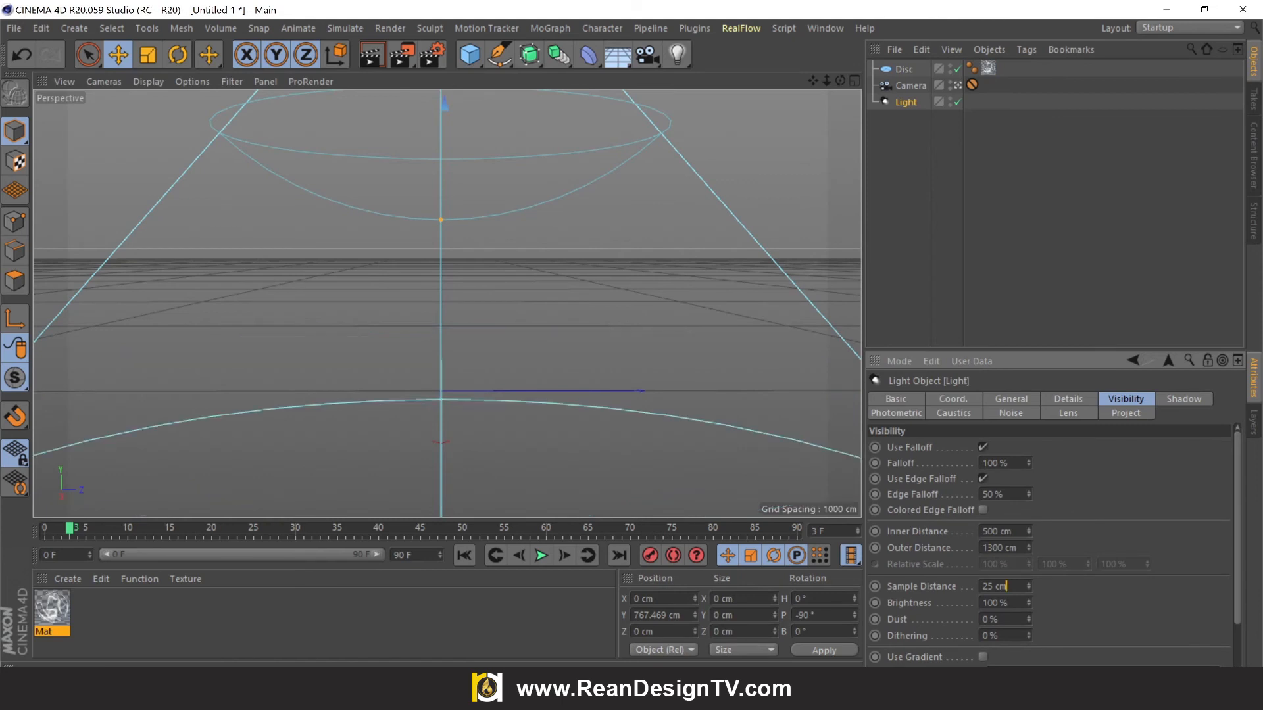
click(370, 54)
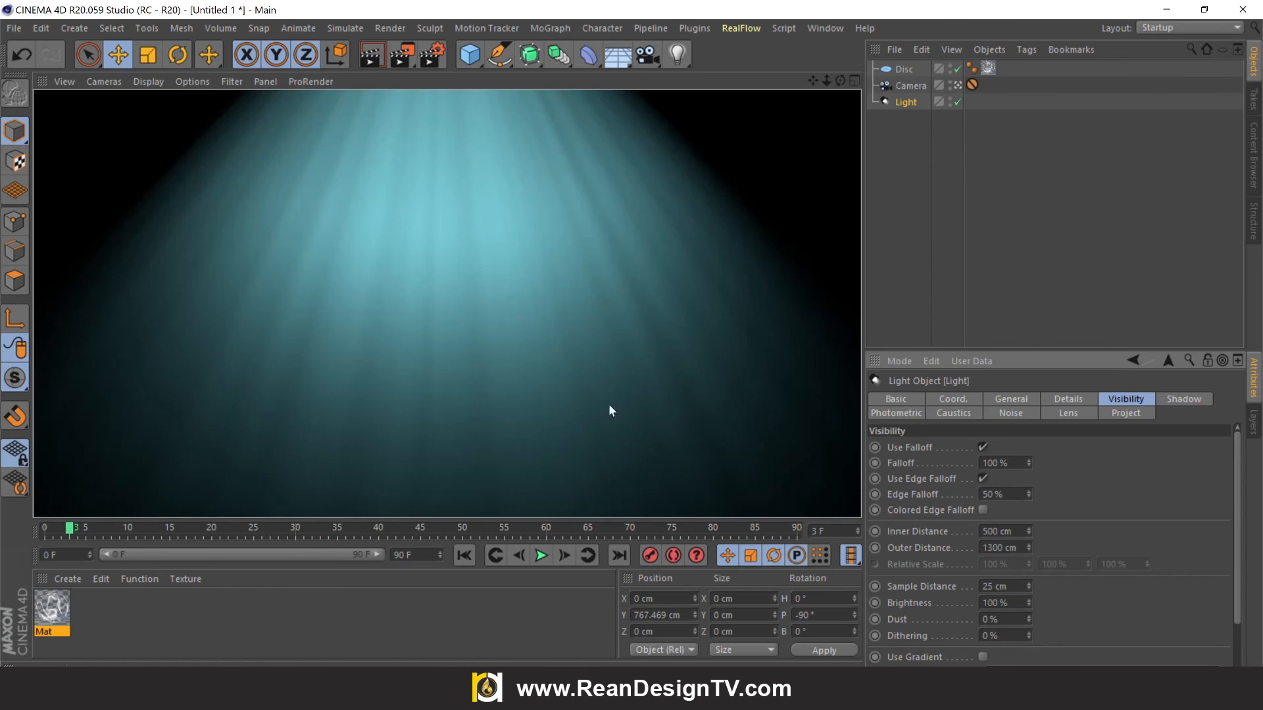
Set the light's visibility Inner Distance to 300 cm and render the viewport again.
drag(983, 531, 988, 531)
text(3)
key(Return)
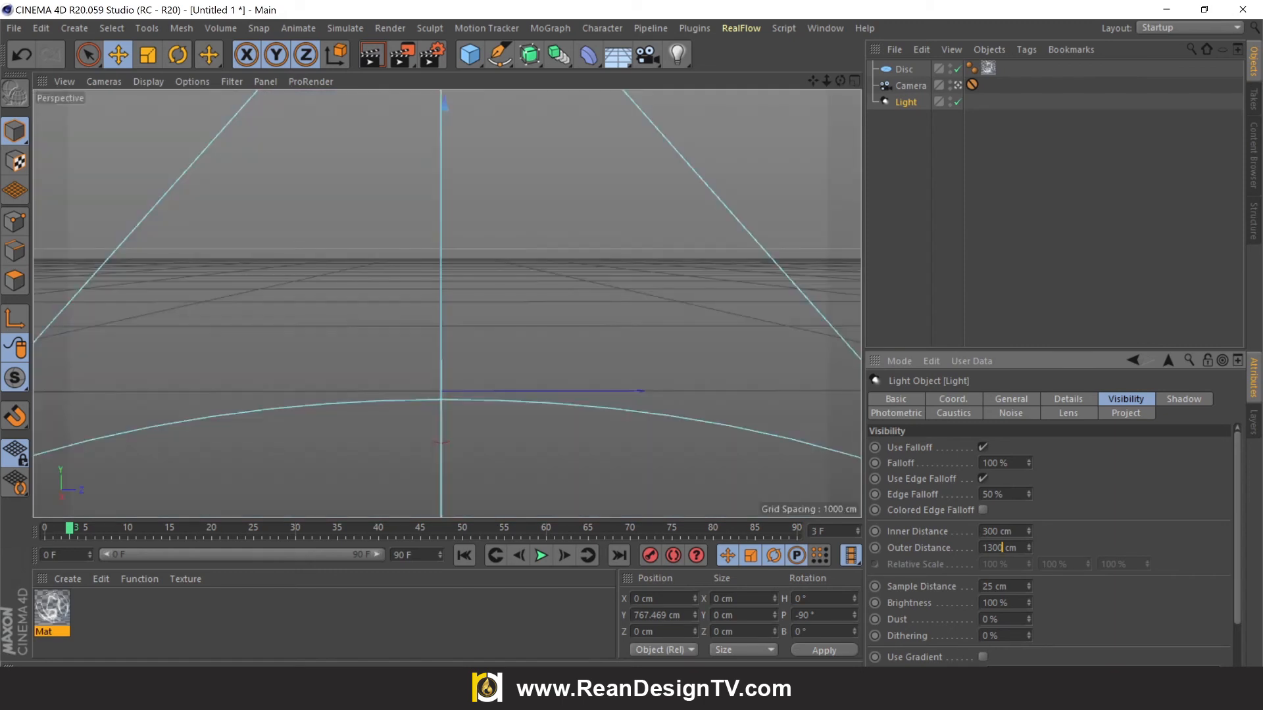
click(373, 61)
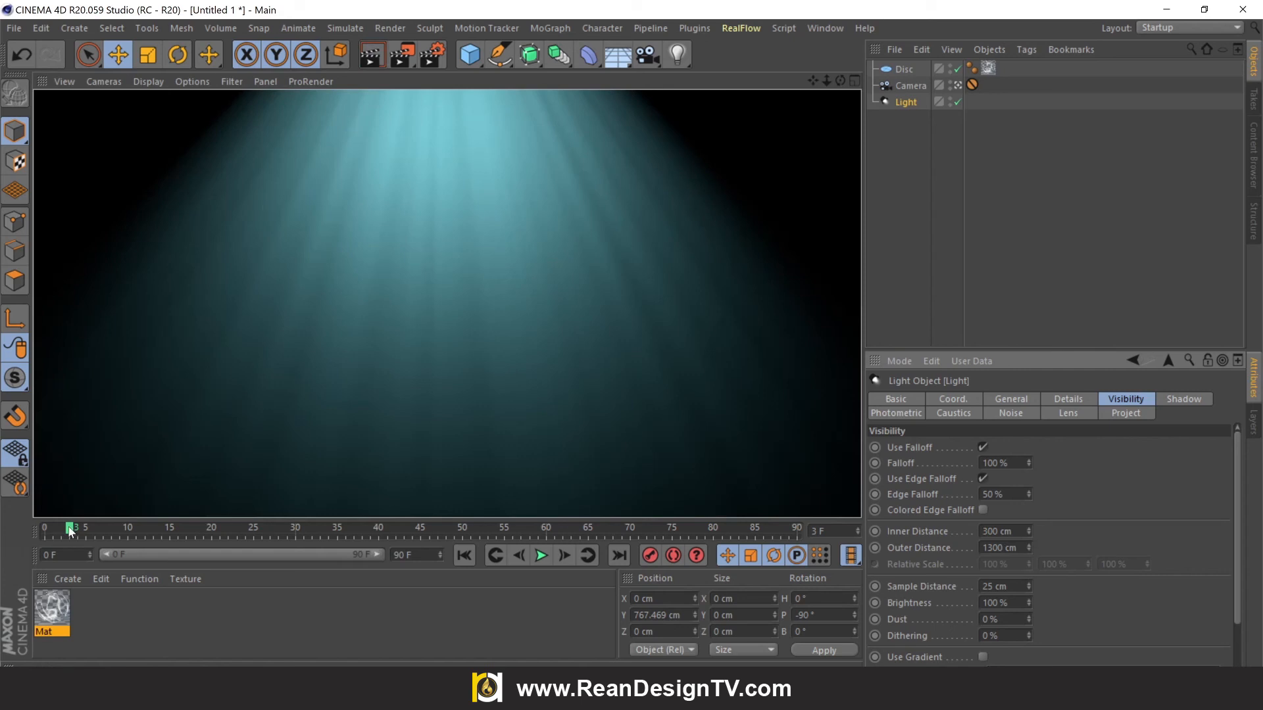
Go to frame 15, render a viewport preview of the rays, and clear the selection.
drag(102, 530, 171, 538)
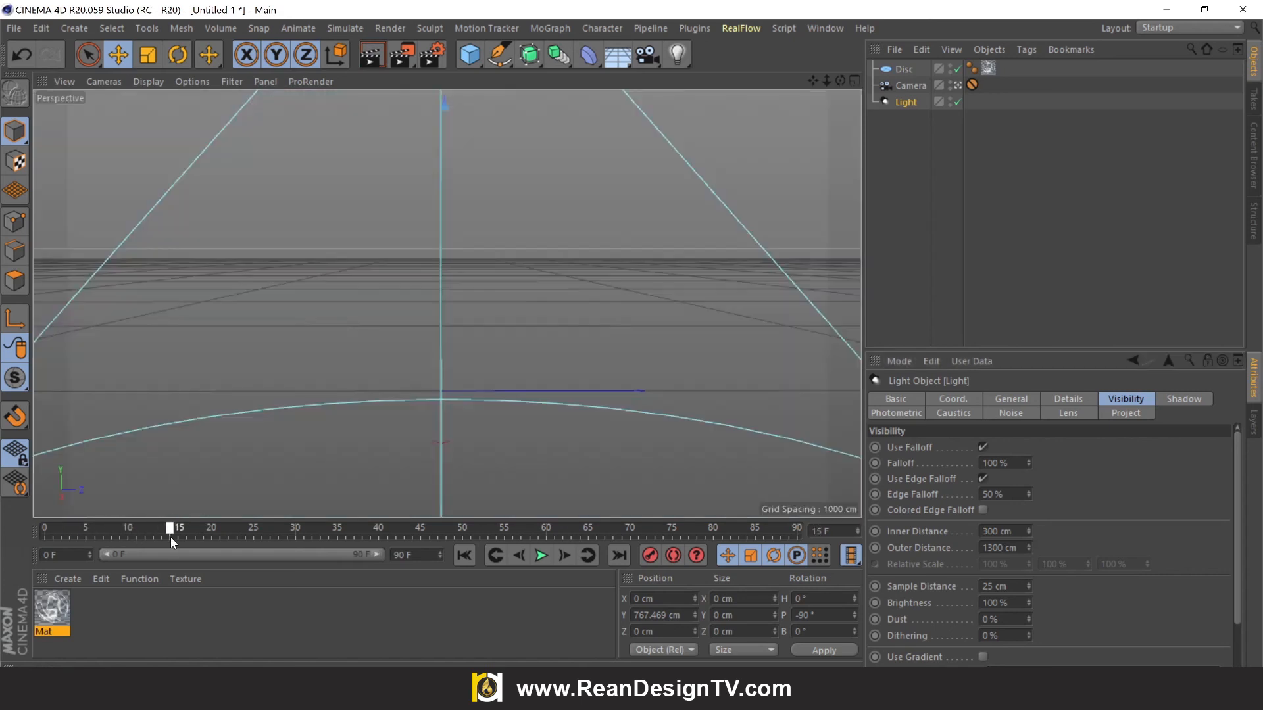
click(372, 56)
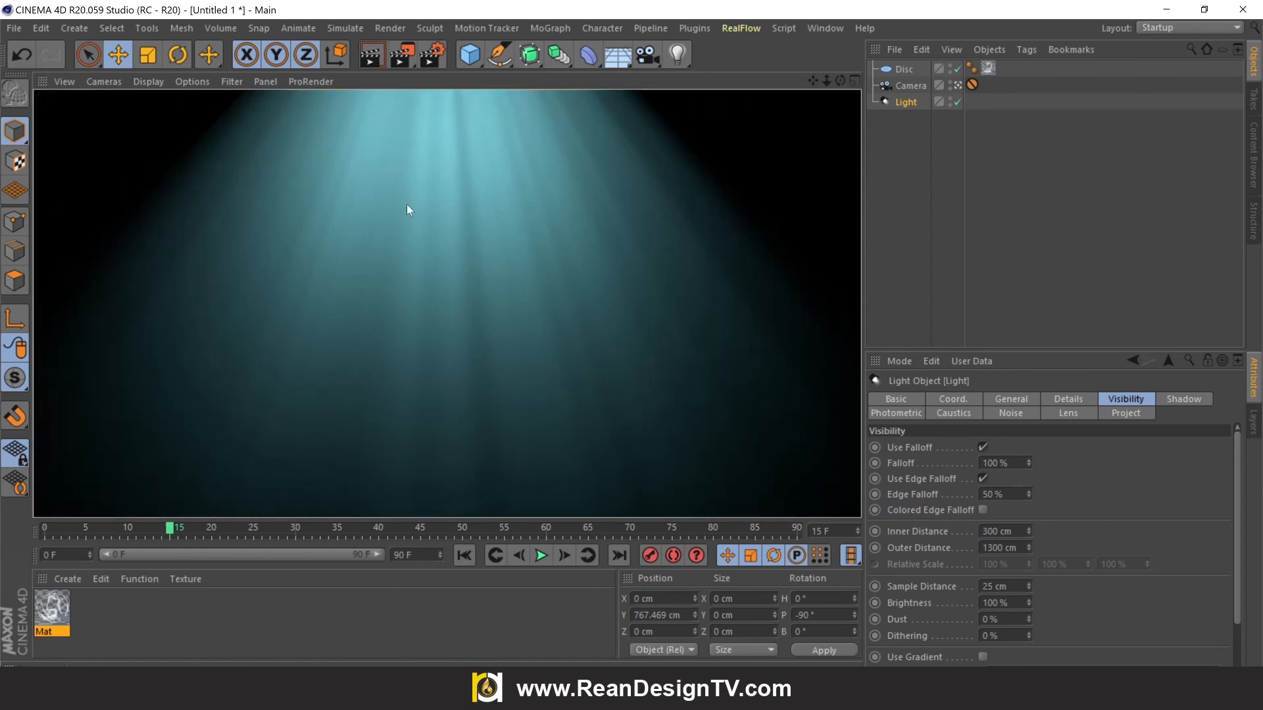
click(560, 231)
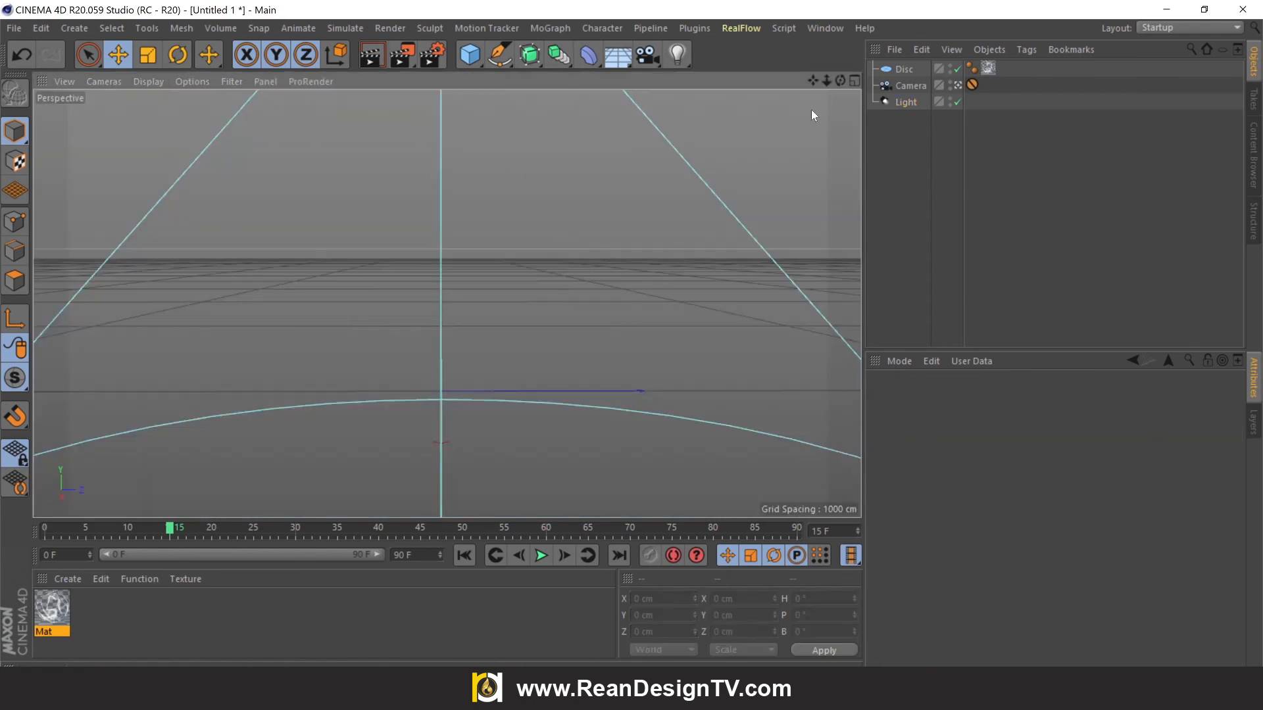
Lower the light colour's saturation to 25% in its General settings and render a viewport preview.
click(903, 103)
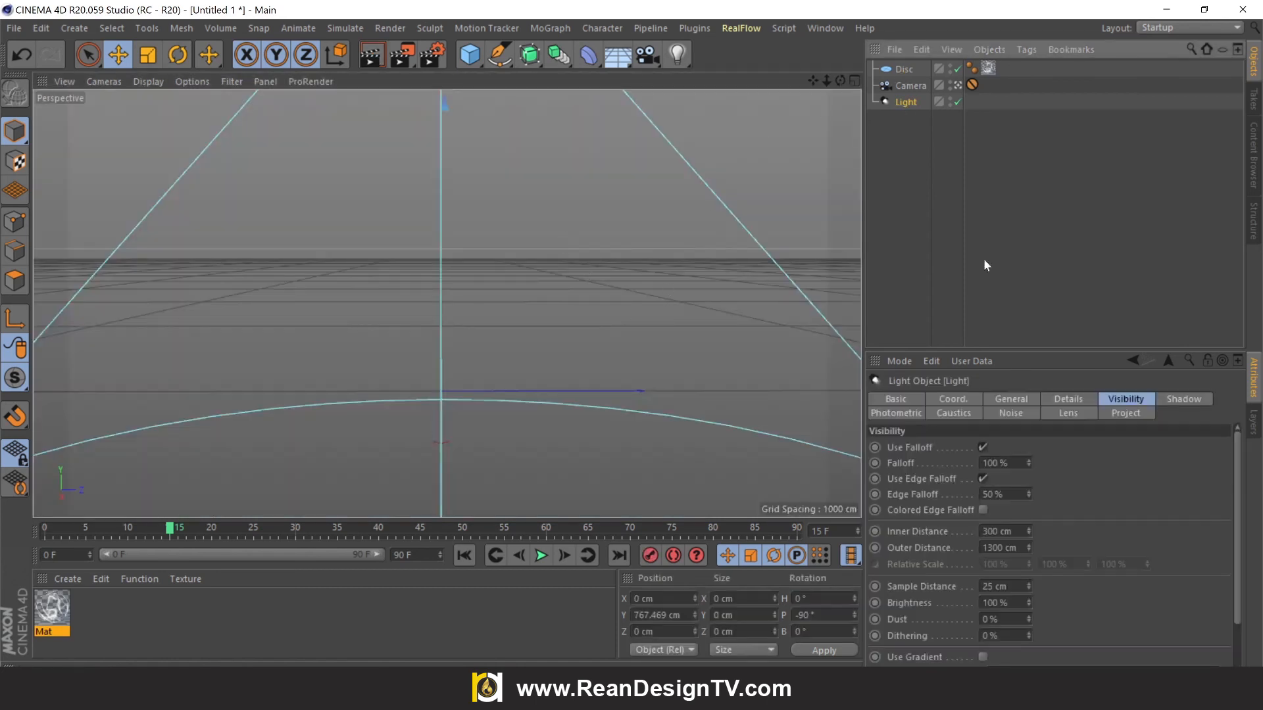
click(1068, 400)
click(1024, 398)
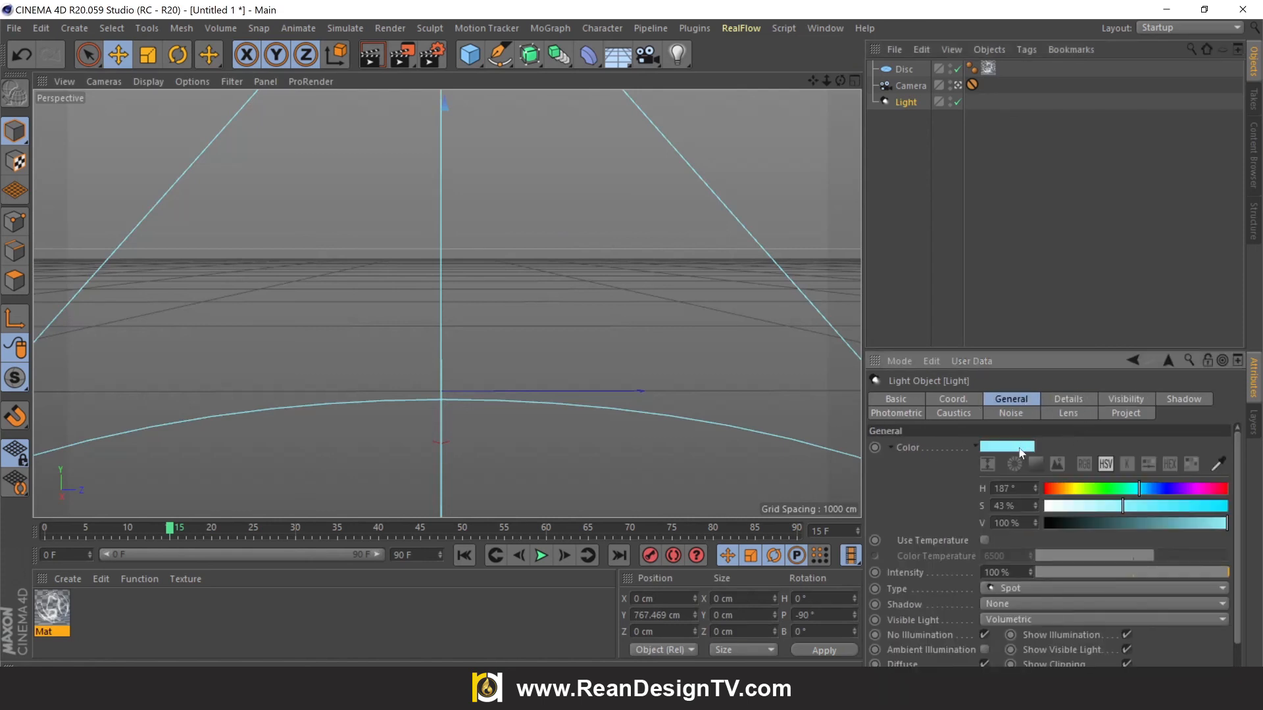
click(1021, 445)
click(985, 463)
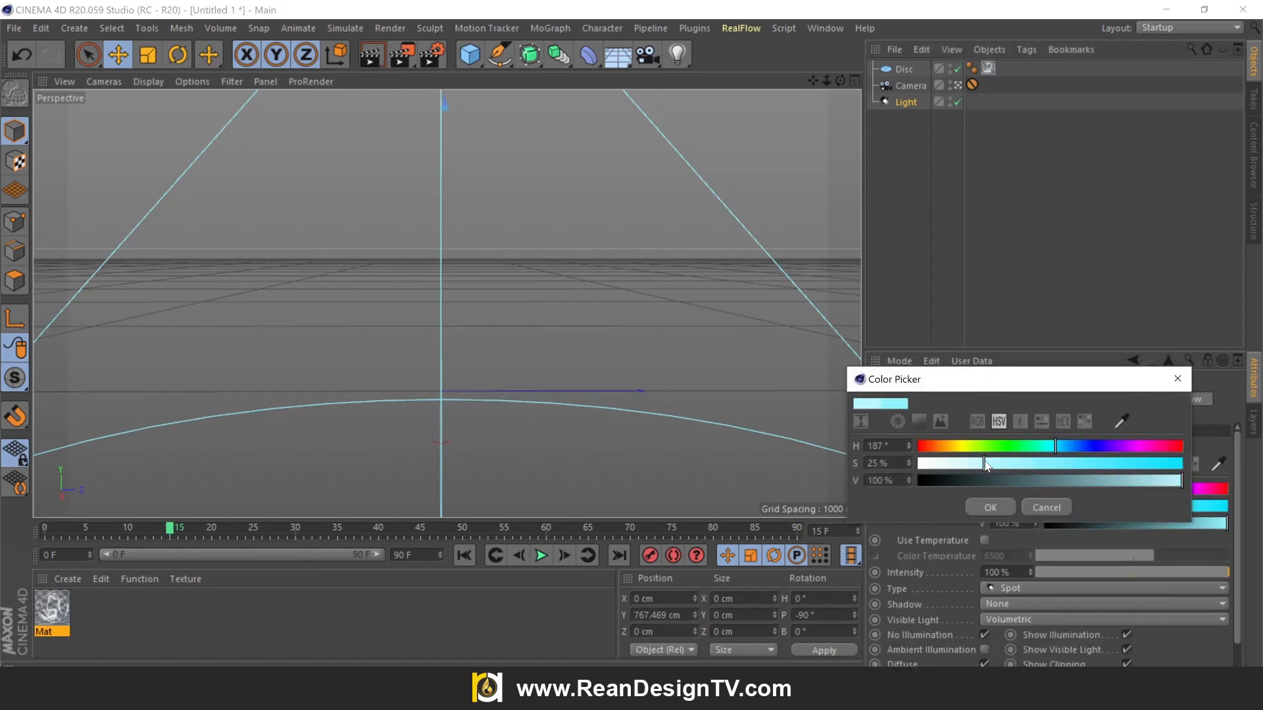
click(990, 507)
click(372, 57)
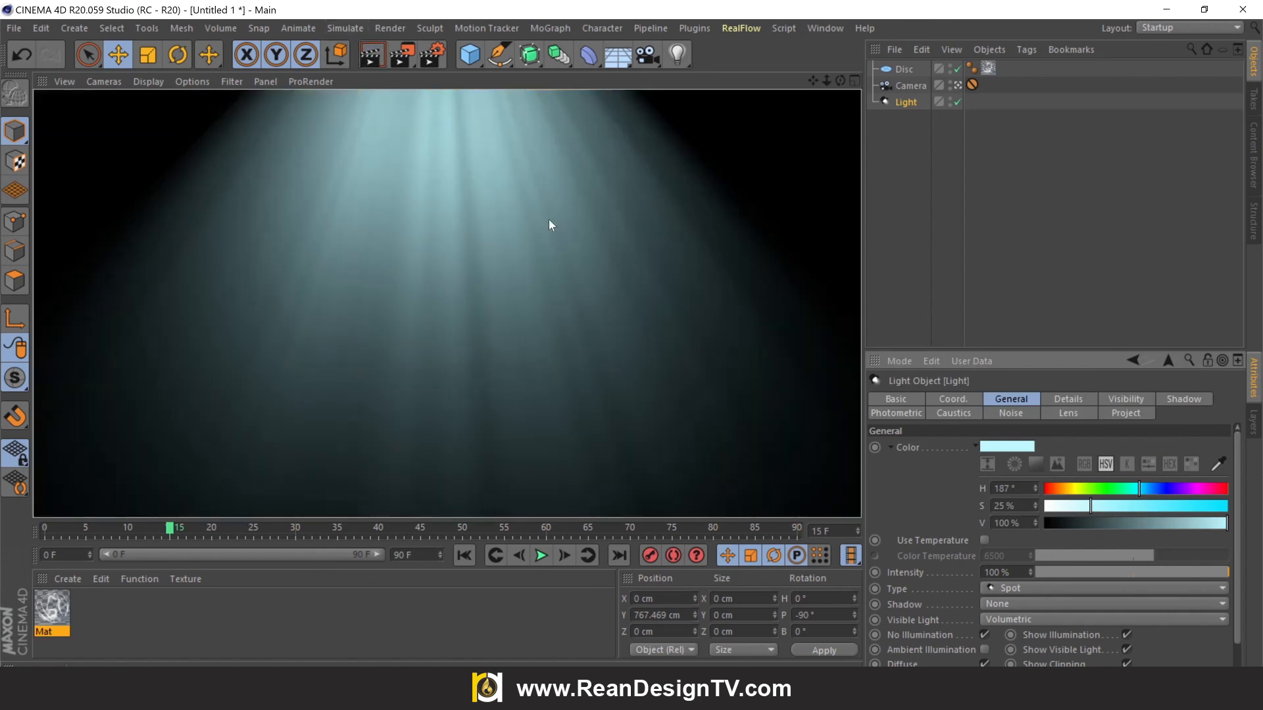
Review the output size in the render settings and set the saved image format to MP4.
click(432, 55)
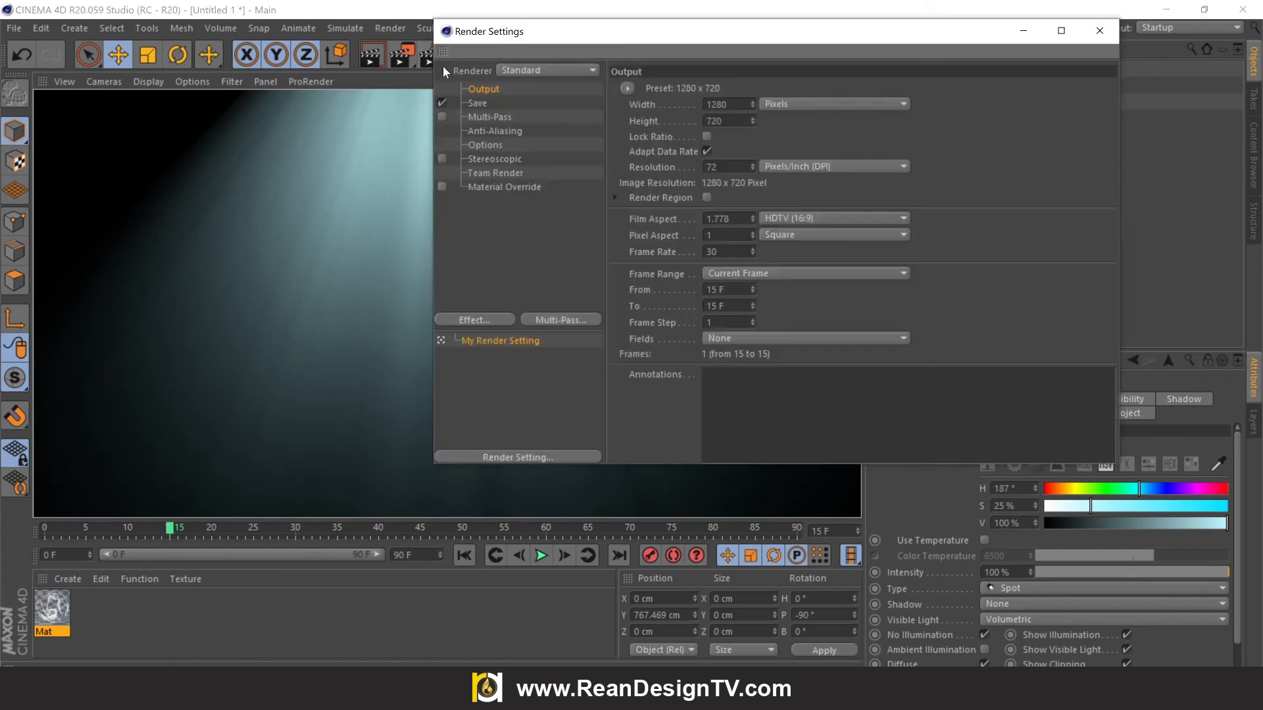
click(487, 88)
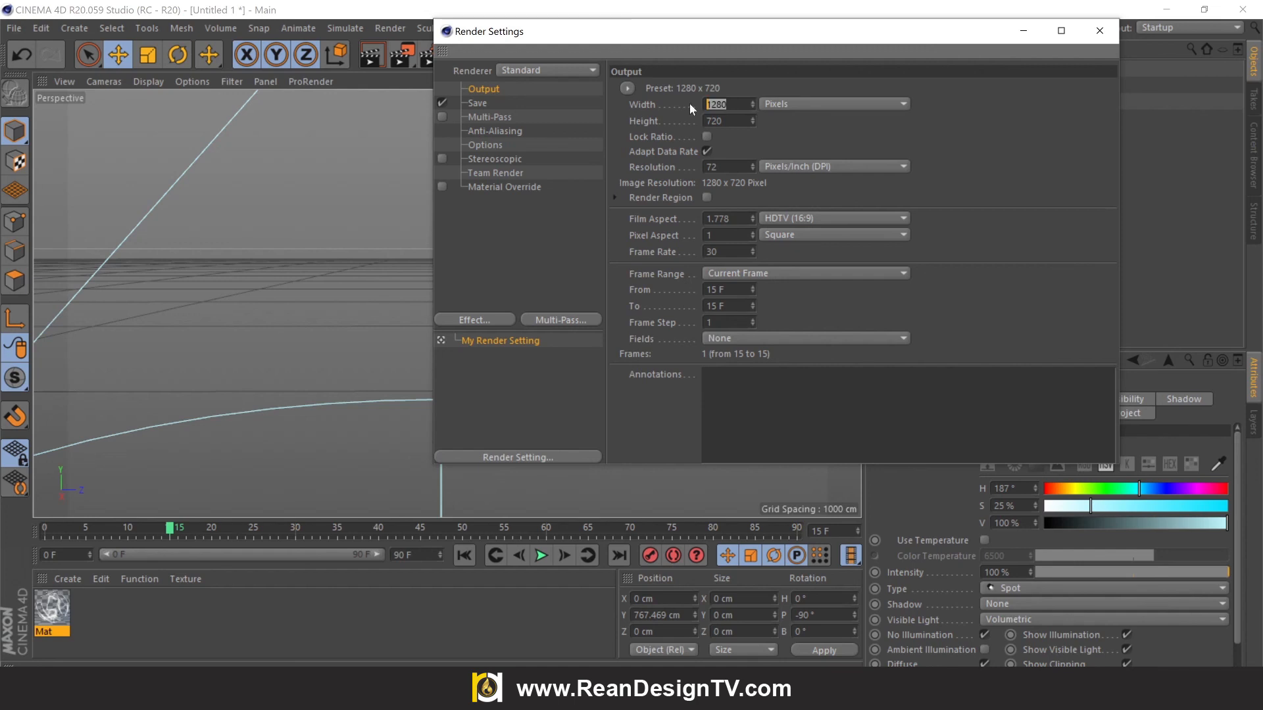
click(475, 104)
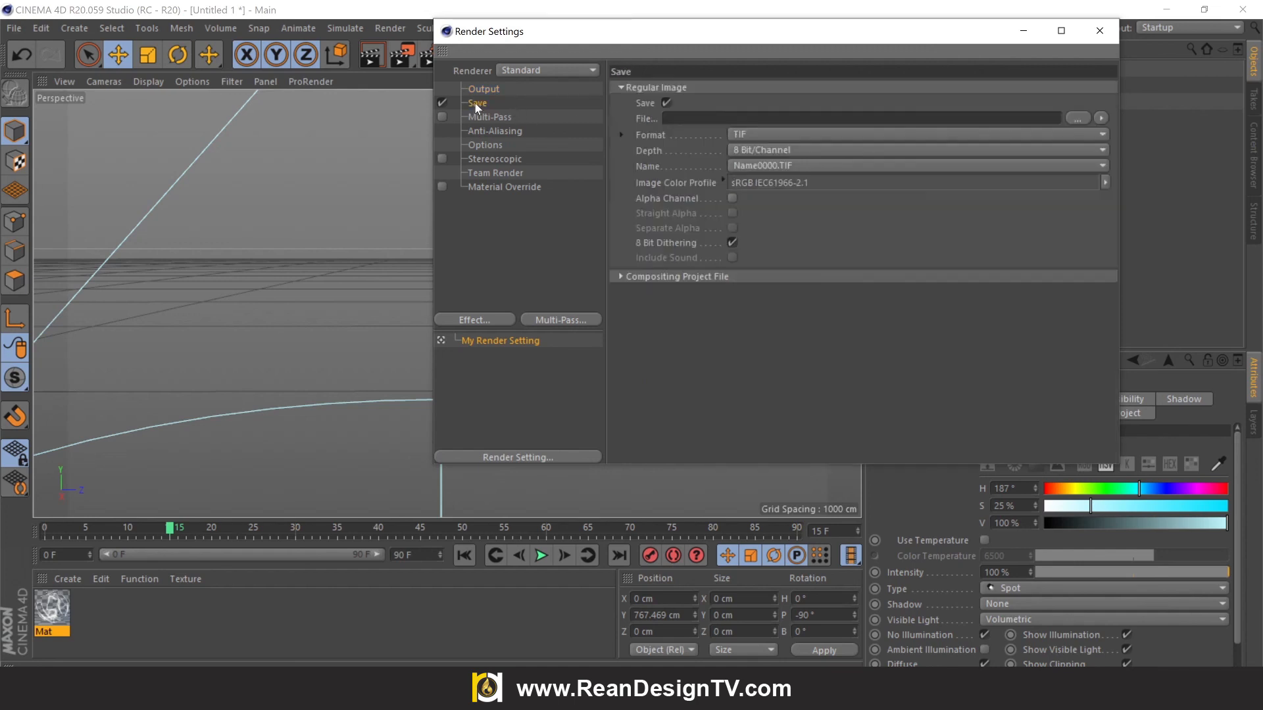
click(748, 136)
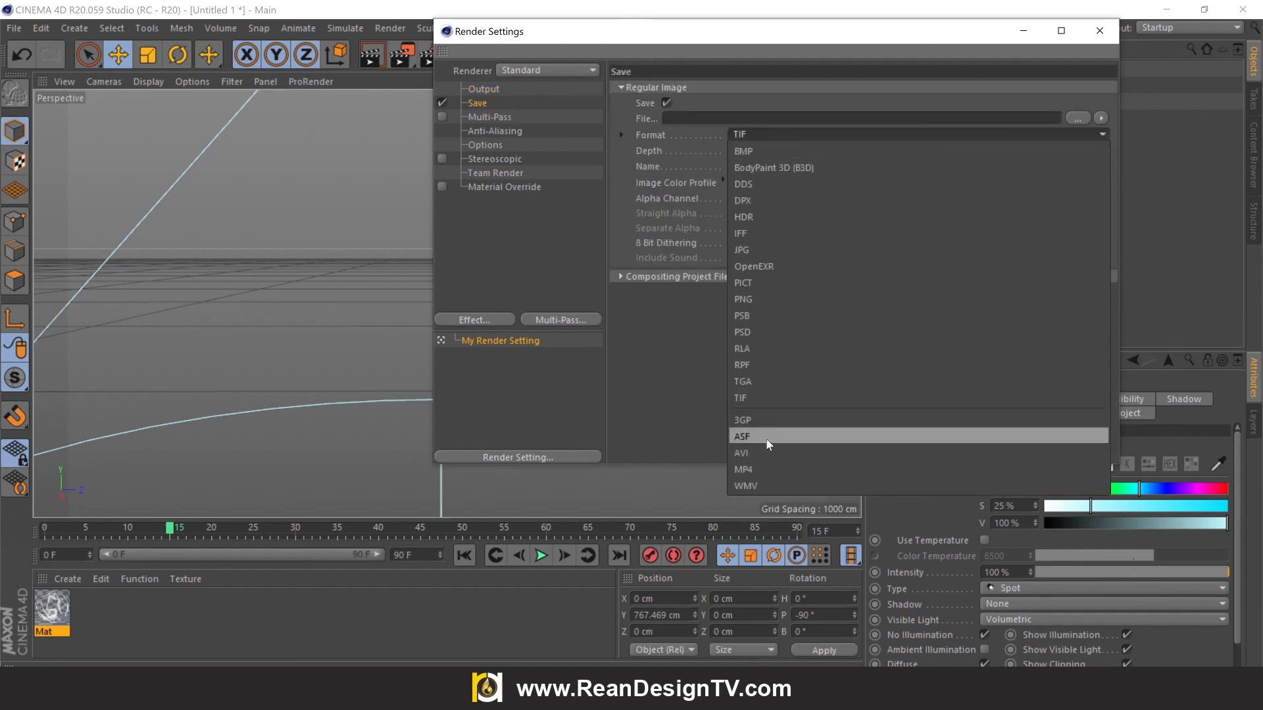
click(745, 470)
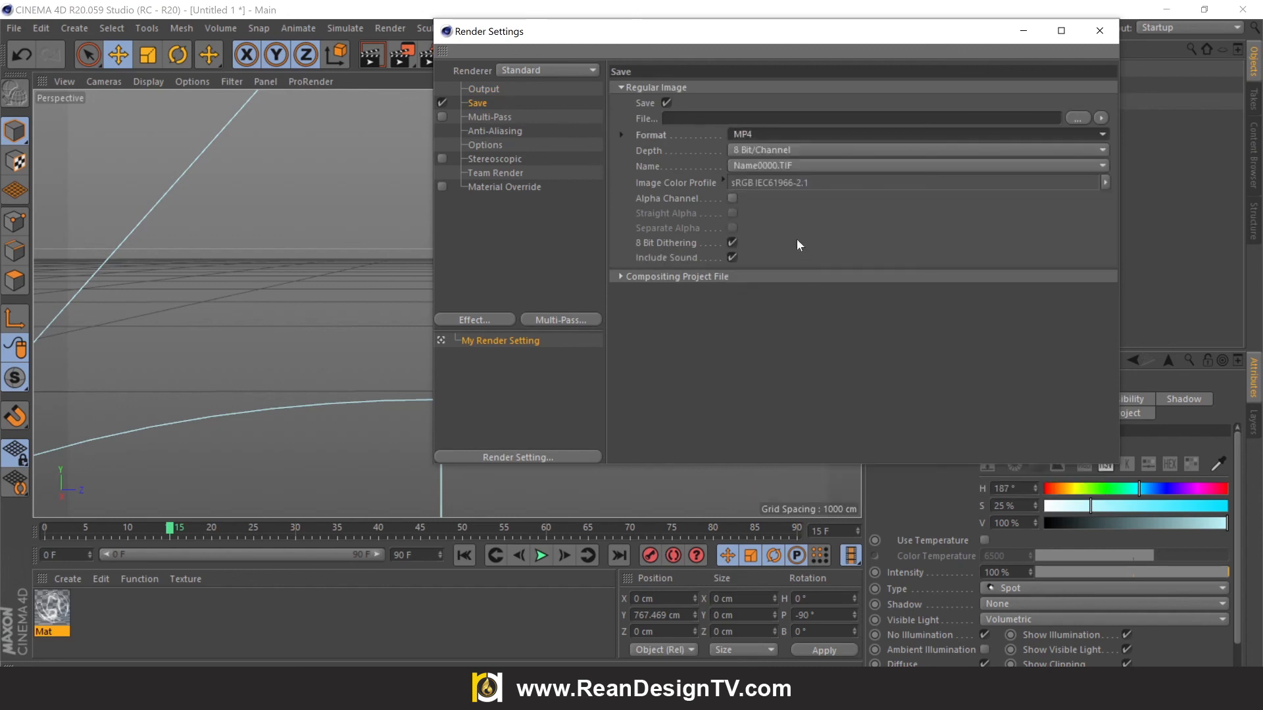
Set the render output's frame range to All Frames and close the render settings.
click(487, 94)
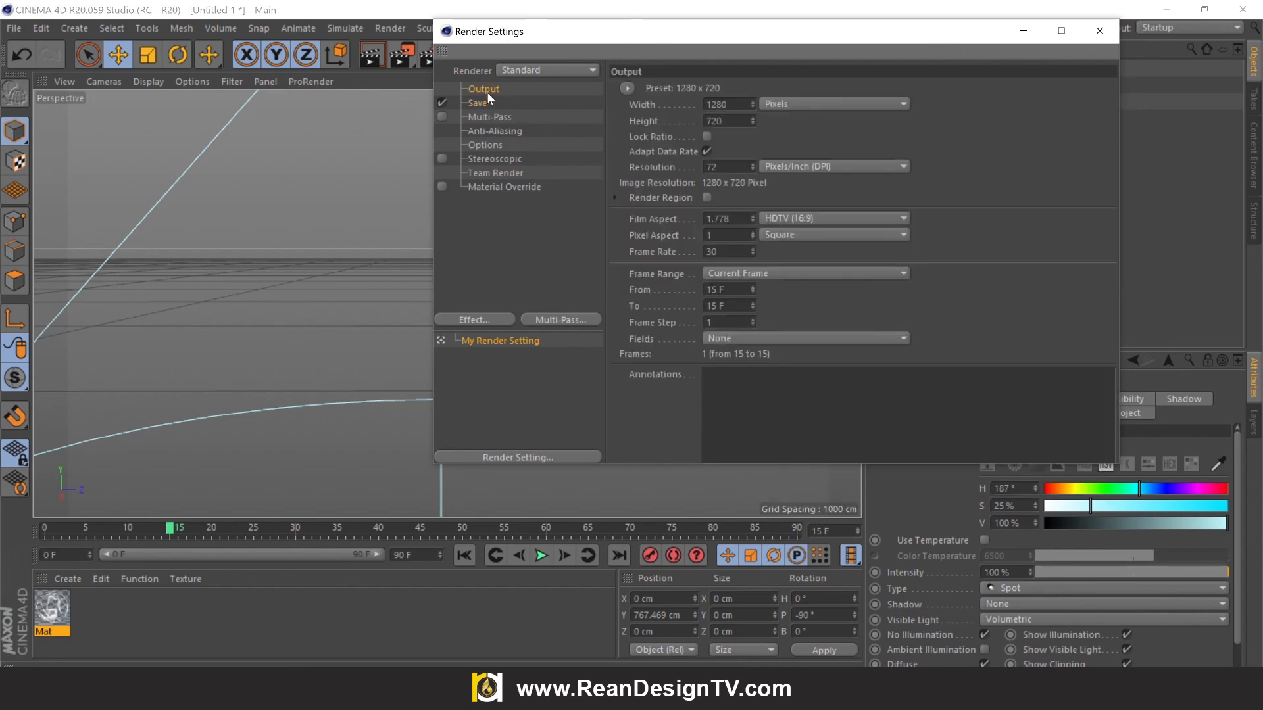
click(735, 273)
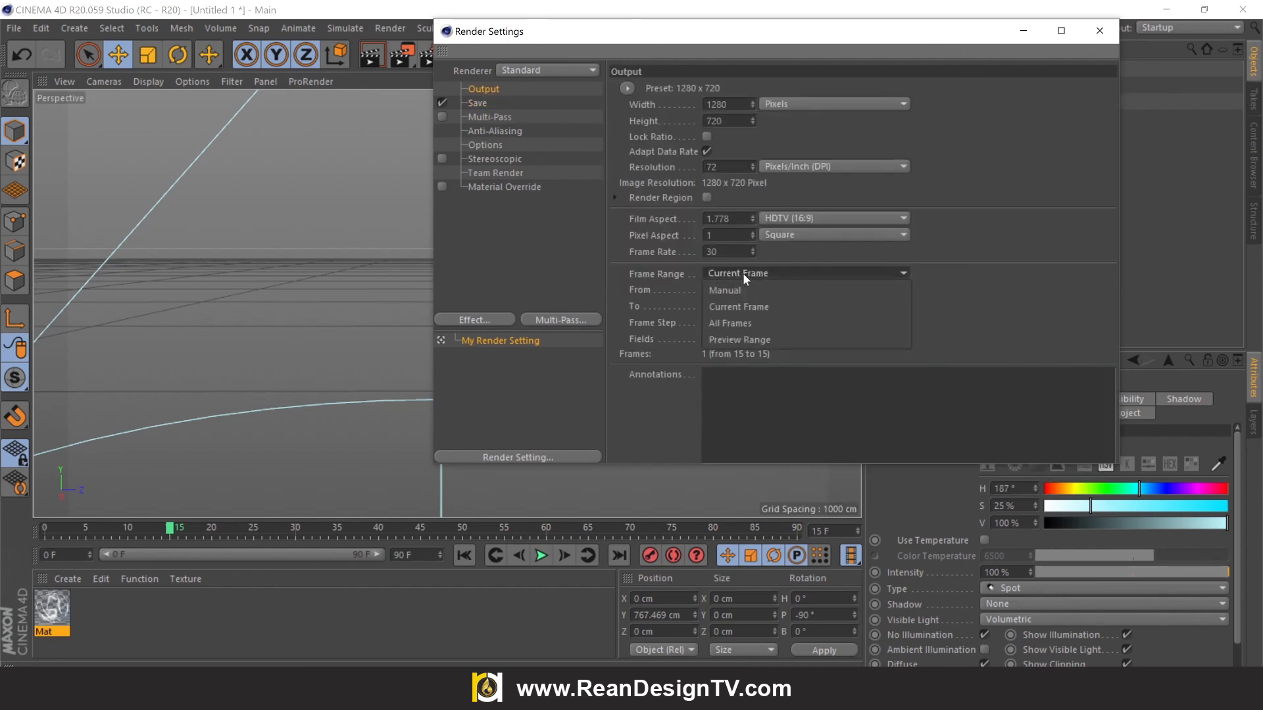
click(736, 323)
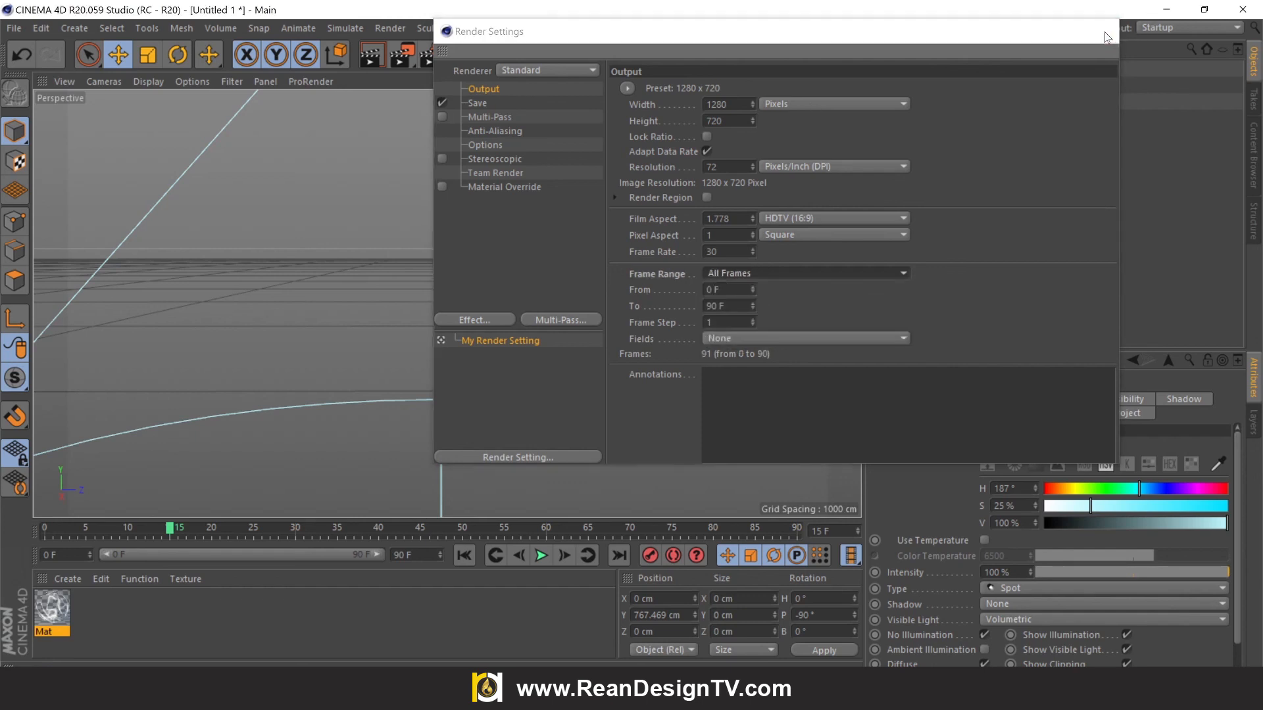
click(1098, 30)
Return to frame 0, render the animation to the Picture Viewer without saving a file, and zoom the rendered image to 70%.
click(464, 556)
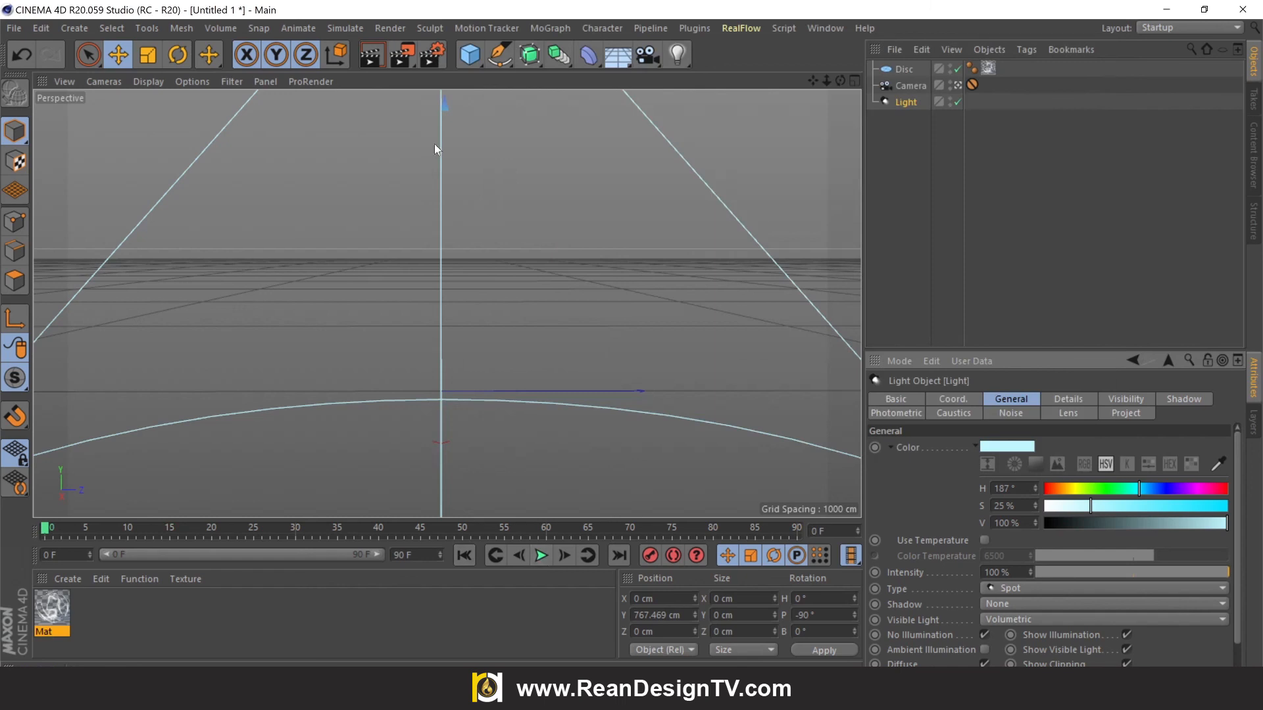
click(408, 62)
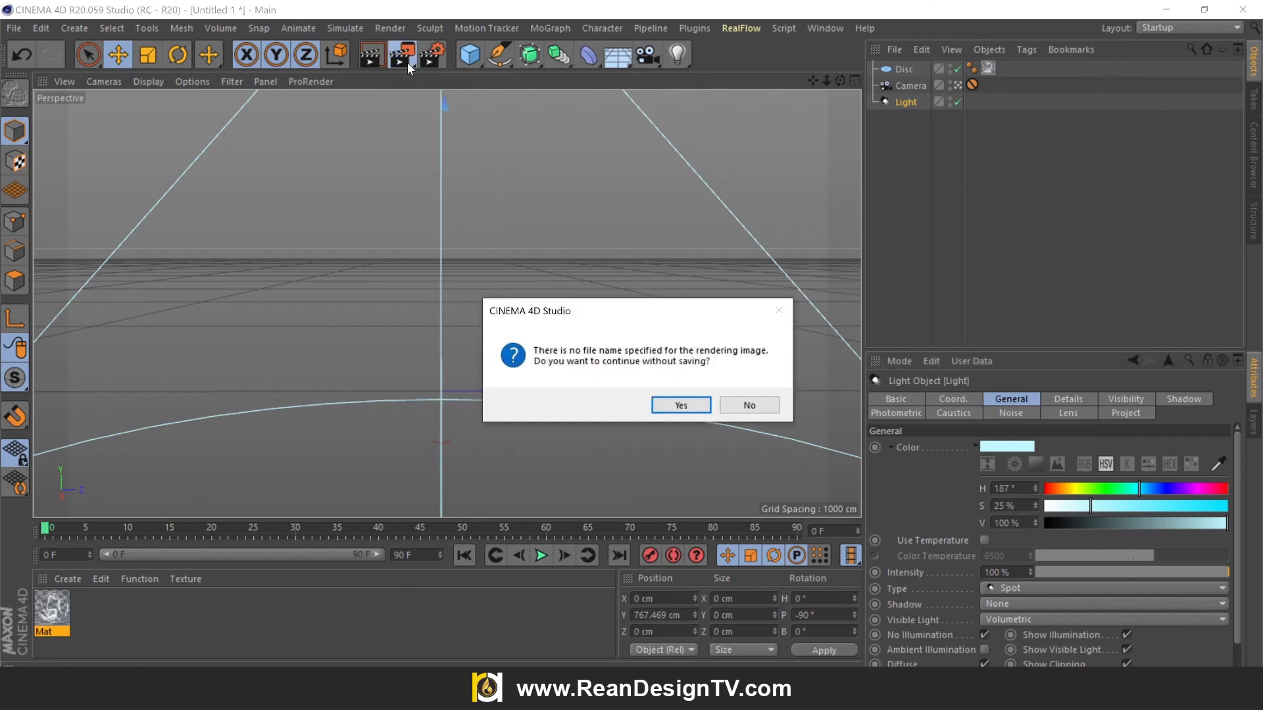
click(669, 408)
drag(708, 79, 426, 32)
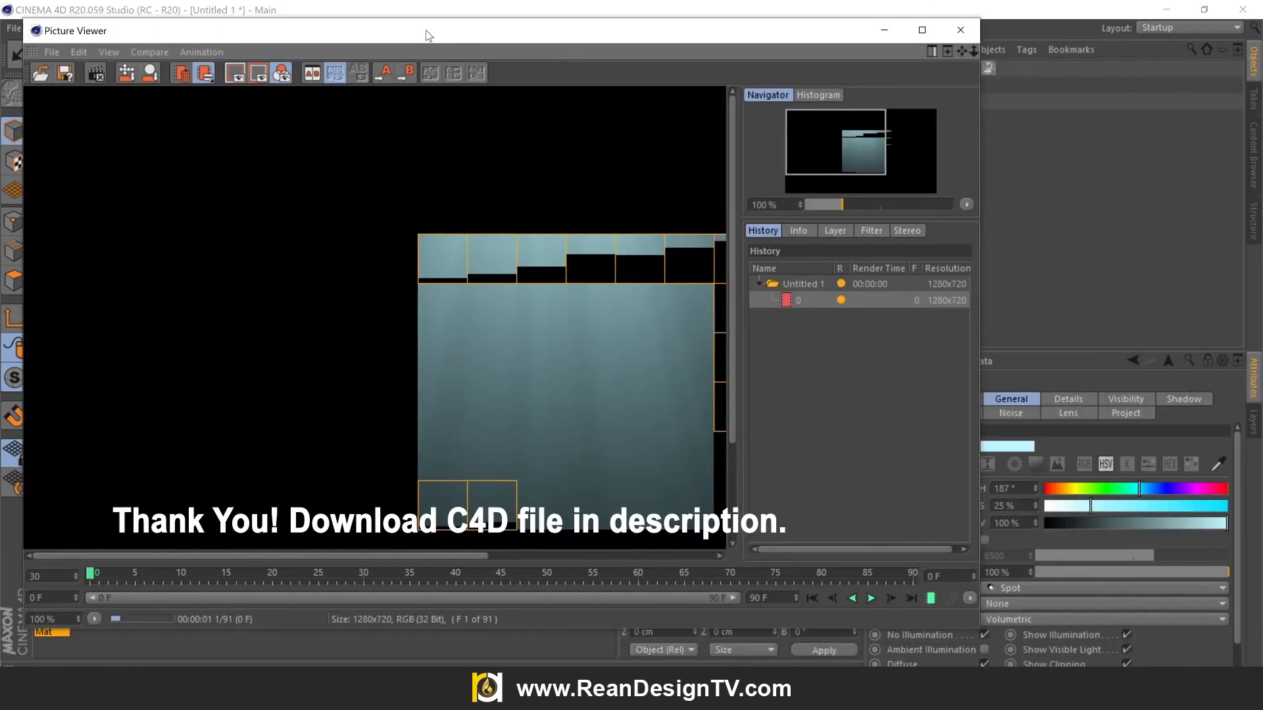
scroll(447, 293, down, 3)
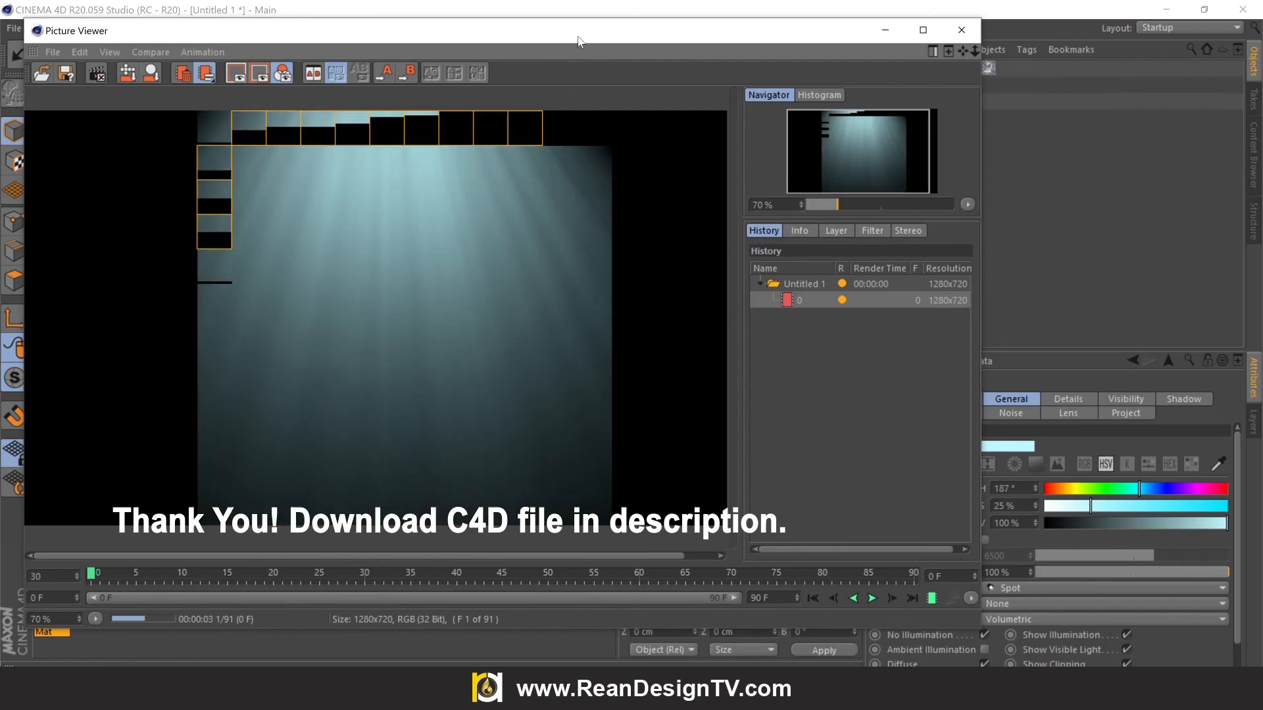
drag(578, 33, 653, 26)
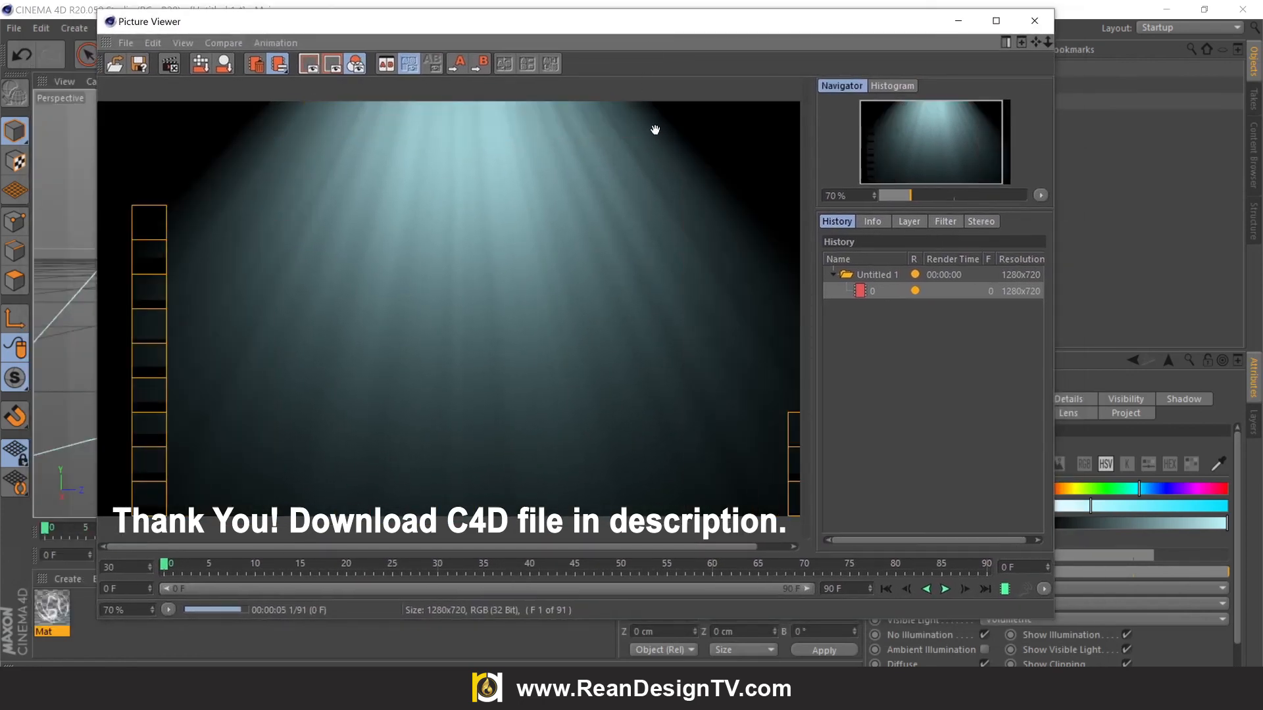